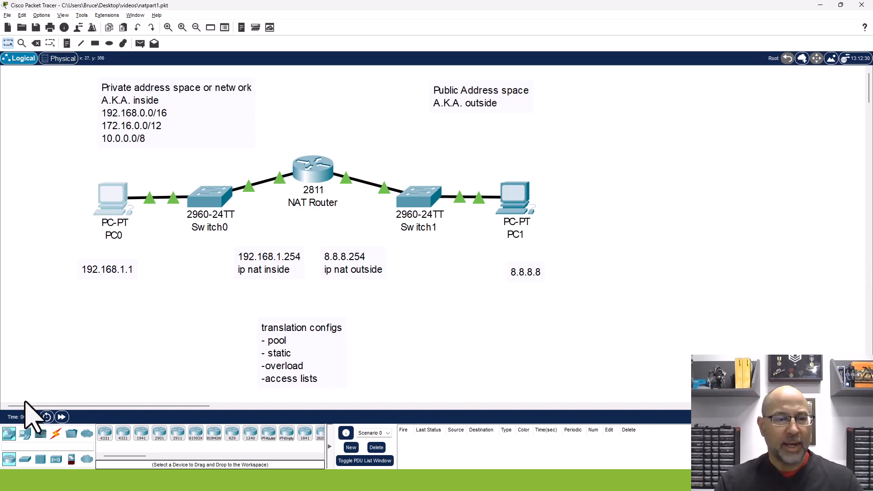
- Add two PCs in a column below PC0, moving PC0 and its 192.168.1.1 label up to make room
{"action": "left_click", "coordinate": [25, 433]}
{"action": "left_click", "coordinate": [105, 433]}
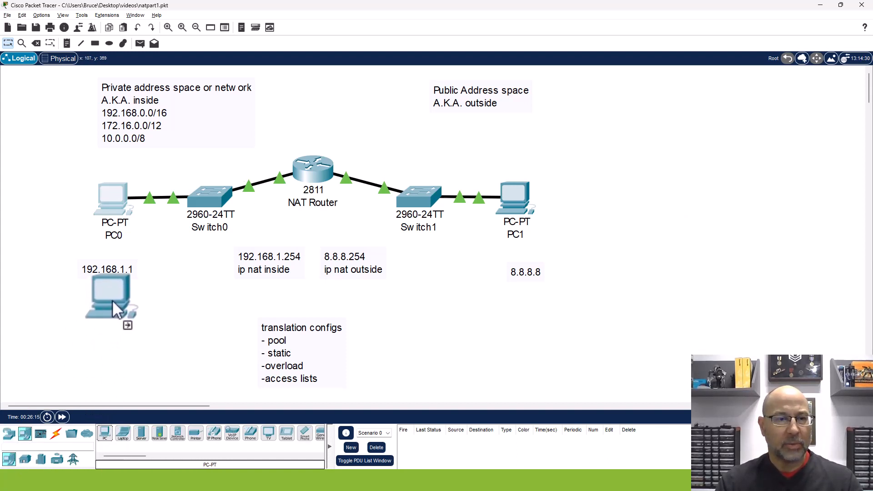
{"action": "left_click", "coordinate": [114, 303]}
{"action": "left_click_drag", "start_coordinate": [98, 270], "coordinate": [60, 165]}
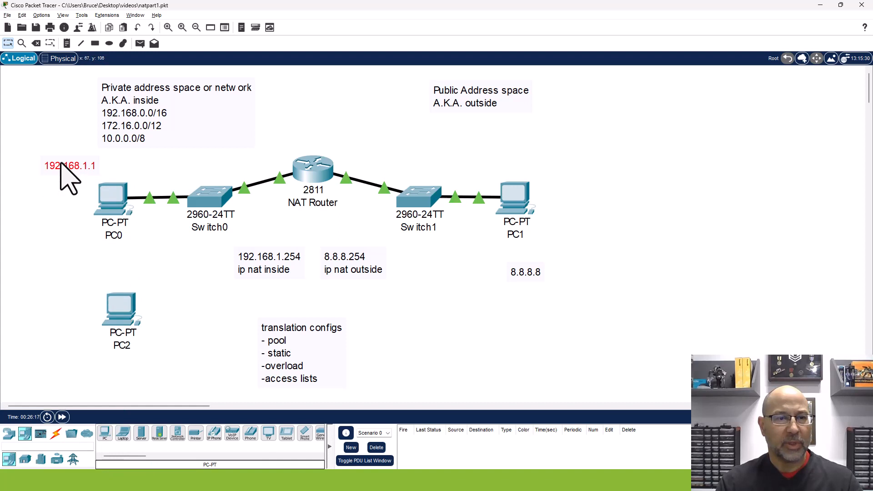
{"action": "left_click_drag", "start_coordinate": [117, 192], "coordinate": [133, 159]}
{"action": "left_click_drag", "start_coordinate": [118, 313], "coordinate": [109, 246]}
{"action": "left_click_drag", "start_coordinate": [105, 434], "coordinate": [116, 302]}
{"action": "mouse_move", "coordinate": [111, 261]}
{"action": "left_mouse_down"}
{"action": "mouse_move", "coordinate": [108, 246]}
{"action": "mouse_move", "coordinate": [109, 254]}
{"action": "left_mouse_up"}
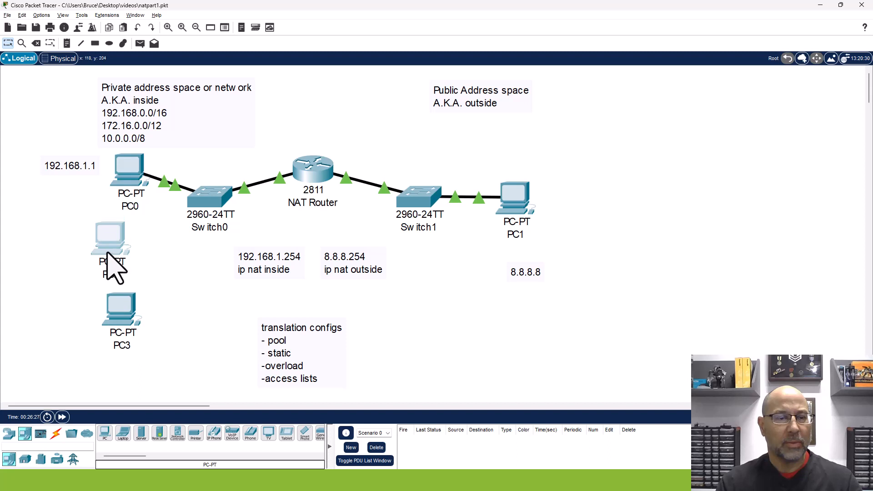
- Connect PC2 to a free FastEthernet port on Switch0 with a copper straight-through cable
{"action": "left_click", "coordinate": [57, 436]}
{"action": "left_click", "coordinate": [159, 432]}
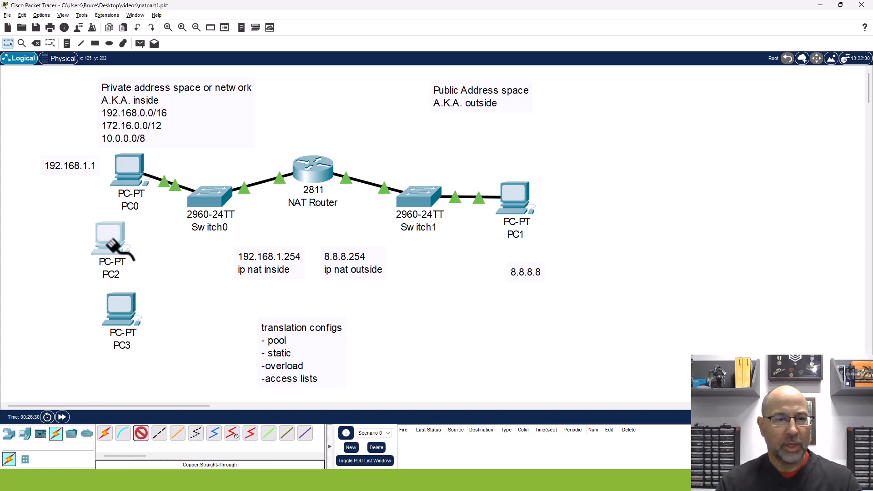
{"action": "left_click", "coordinate": [111, 245]}
{"action": "left_click", "coordinate": [151, 275]}
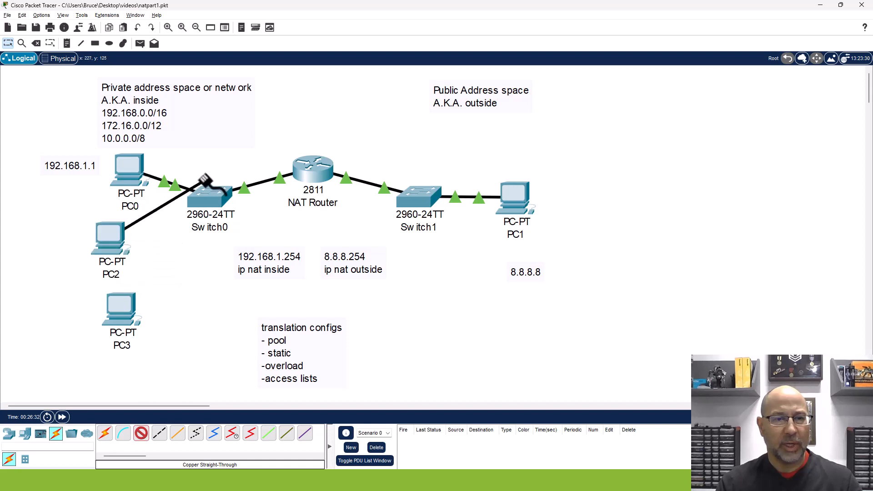
{"action": "left_click", "coordinate": [207, 198]}
{"action": "left_click", "coordinate": [229, 216]}
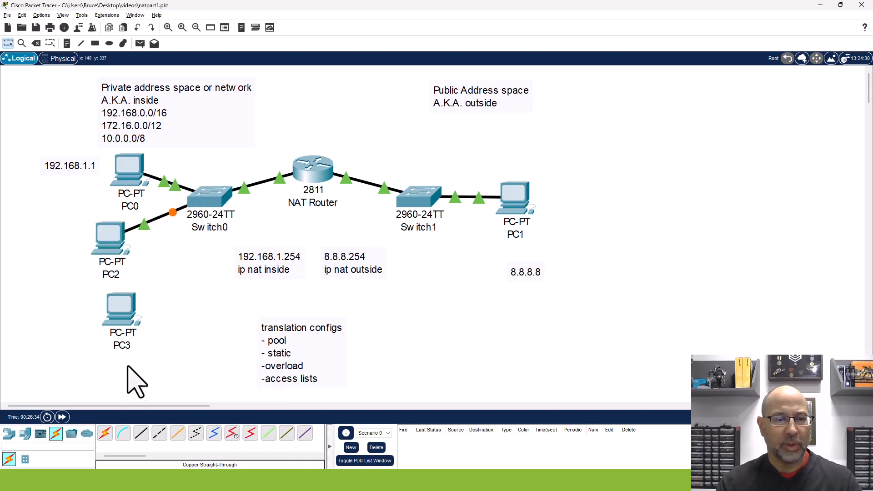
- Run a copper straight-through cable from PC3's FastEthernet0 to FastEthernet0/4 on Switch0
{"action": "left_click", "coordinate": [141, 433]}
{"action": "left_click", "coordinate": [121, 315]}
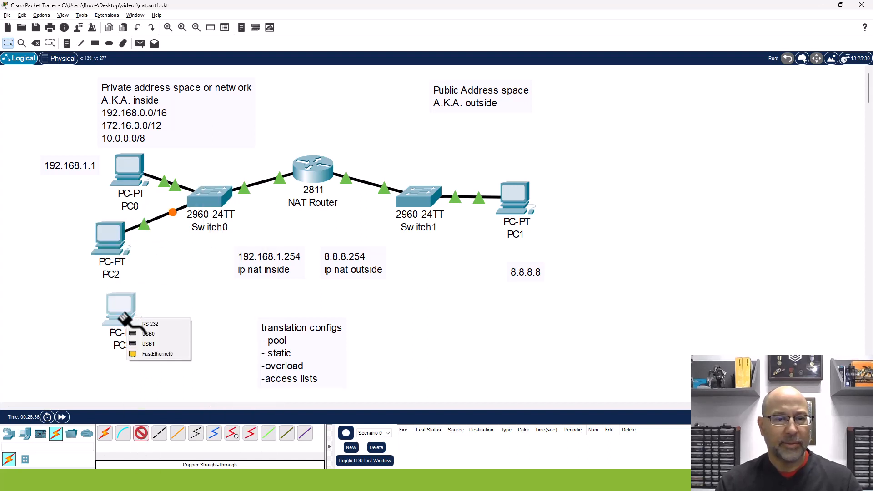
{"action": "left_click", "coordinate": [157, 354]}
{"action": "left_click", "coordinate": [208, 200]}
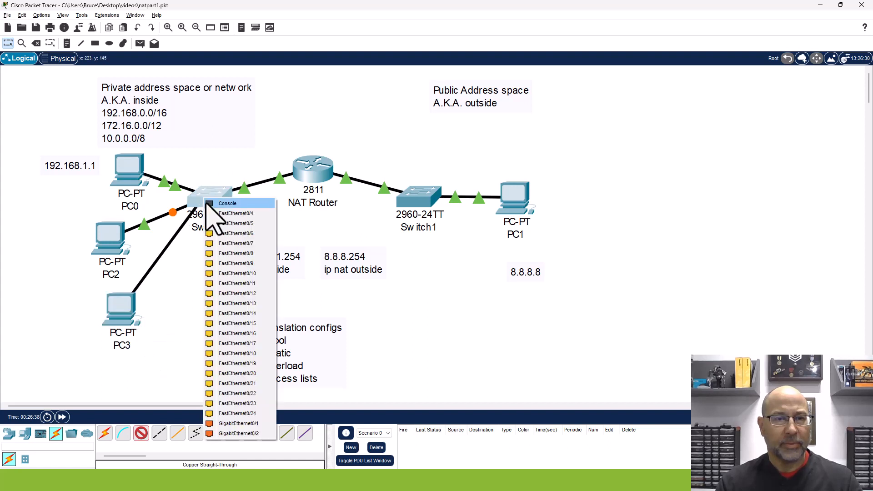
{"action": "left_click", "coordinate": [227, 214]}
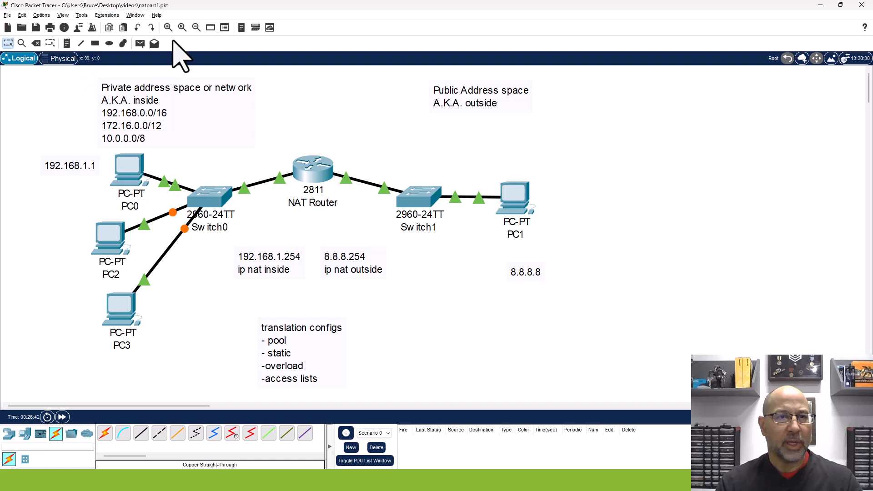
- Place the note 192.168.1.2 beside PC2 and the note 192.168.1.3 beside PC3
{"action": "left_click", "coordinate": [67, 43]}
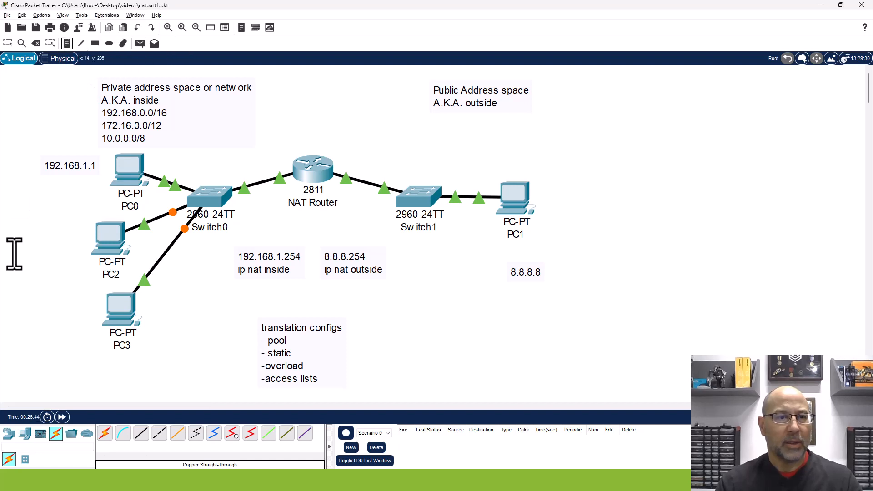
{"action": "left_click", "coordinate": [37, 241]}
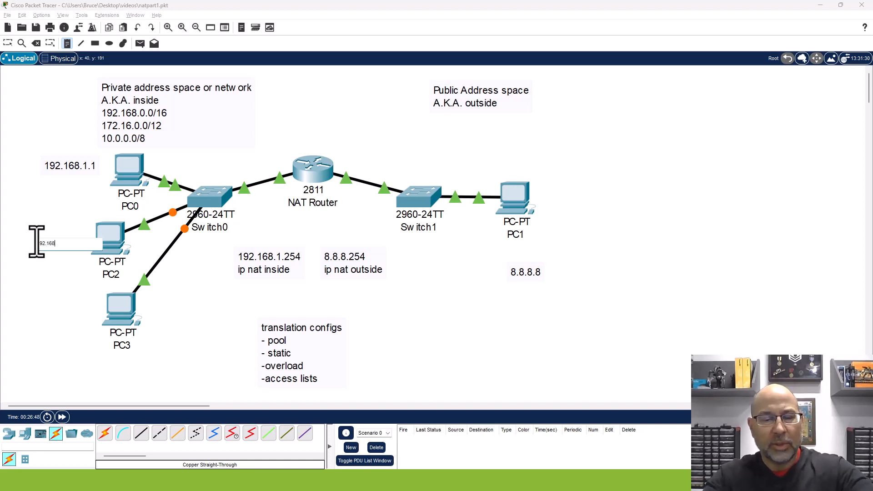
{"action": "left_click", "coordinate": [31, 314]}
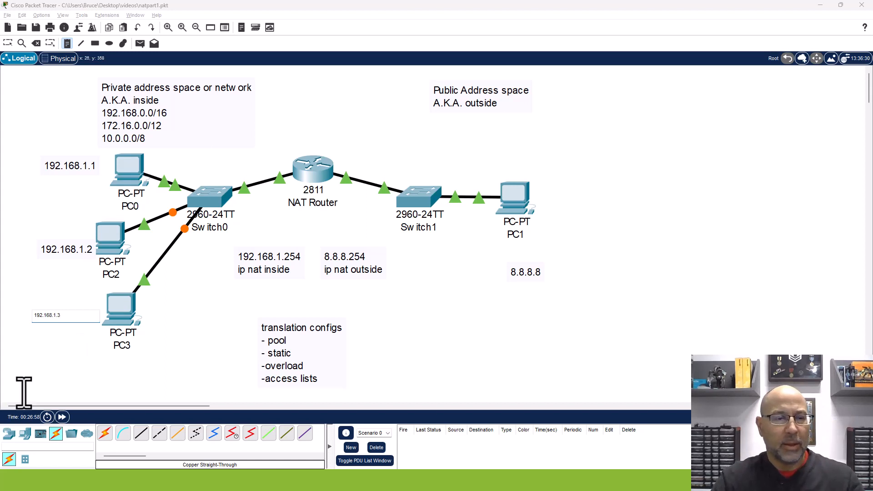
{"action": "left_click", "coordinate": [53, 372]}
{"action": "key", "text": "Escape"}
- Configure PC2 with default gateway 192.168.1.254 and, on FastEthernet0, IPv4 address 192.168.1.2 with subnet mask 255.255.255.0
{"action": "left_click", "coordinate": [106, 241]}
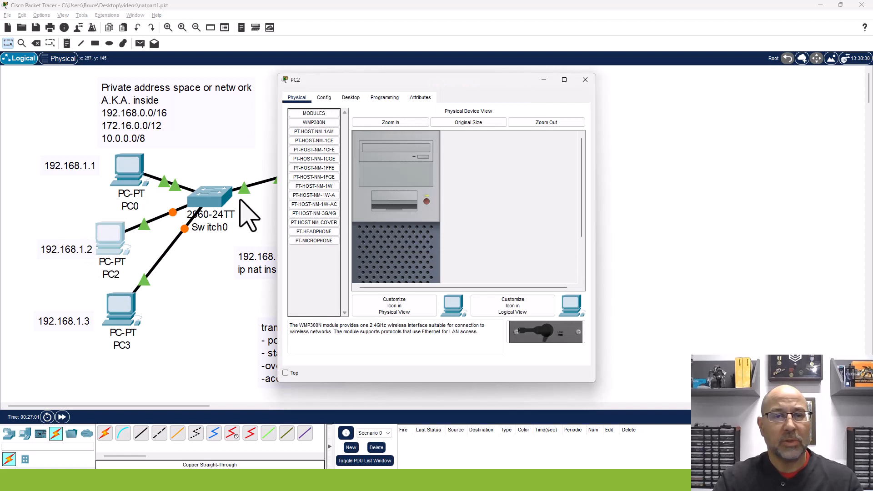
{"action": "left_click", "coordinate": [324, 97]}
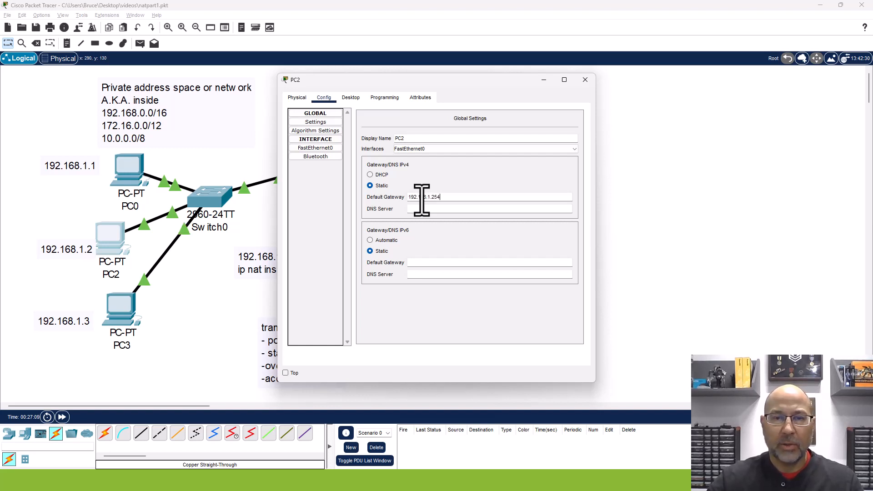
{"action": "left_click", "coordinate": [317, 149]}
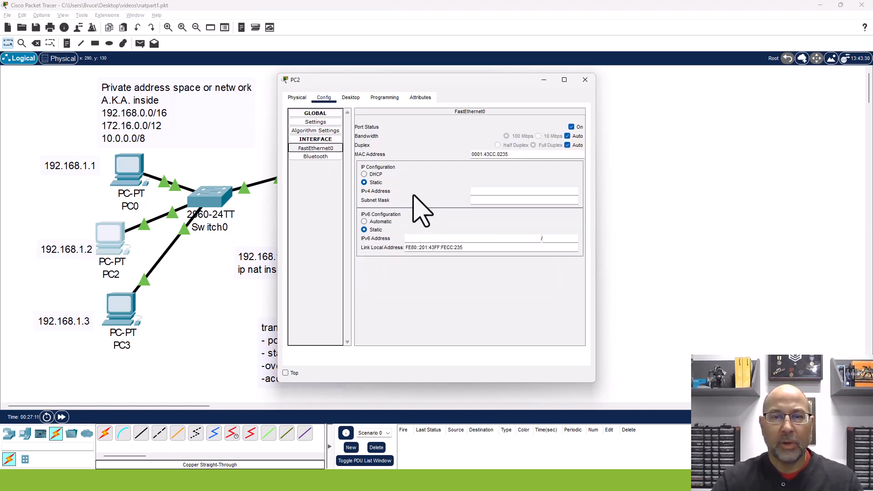
{"action": "left_click", "coordinate": [475, 192]}
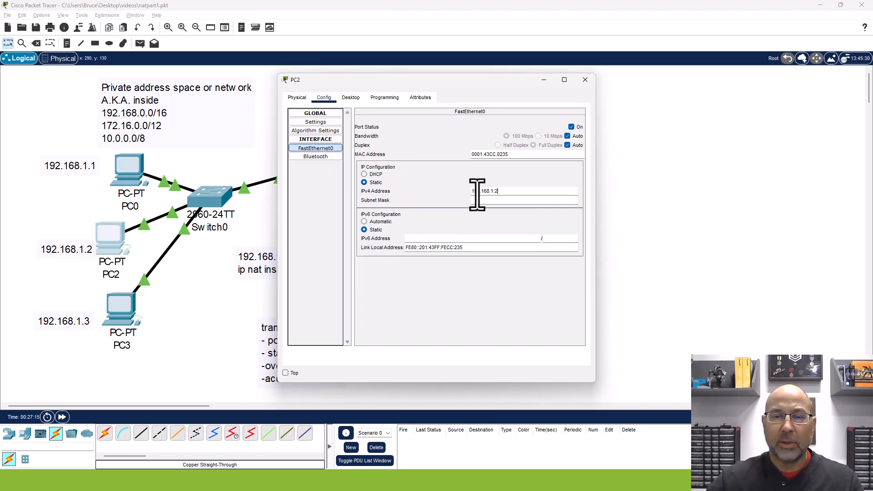
{"action": "left_click", "coordinate": [481, 200]}
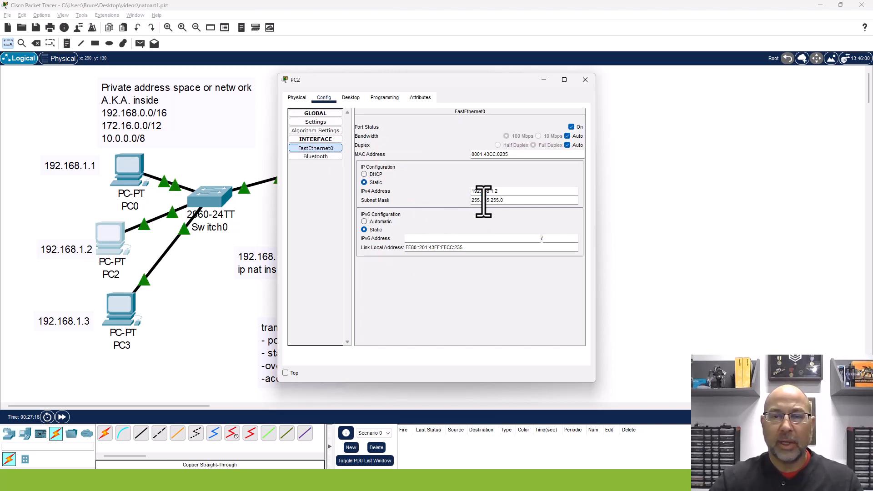
{"action": "left_click", "coordinate": [585, 82]}
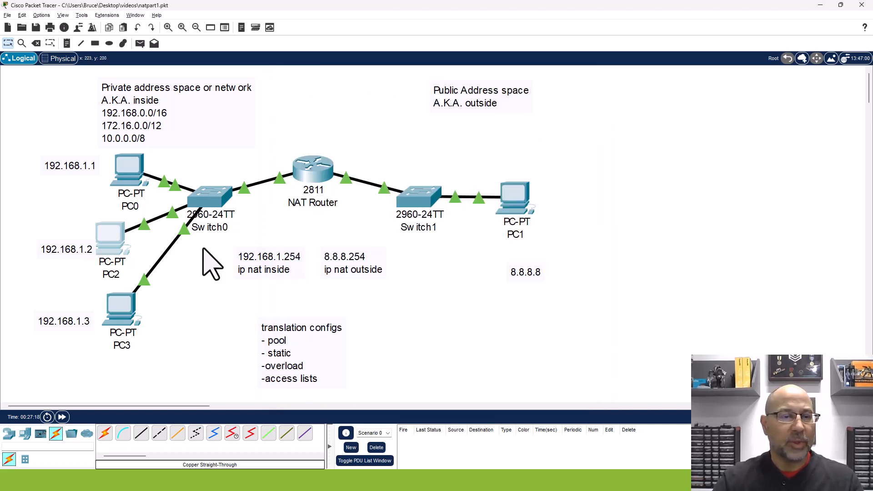
- Configure PC3 with default gateway 192.168.1.254 and, on FastEthernet0, IPv4 address 192.168.1.3 with subnet mask 255.255.255.0
{"action": "left_click", "coordinate": [119, 321]}
{"action": "left_click", "coordinate": [324, 98]}
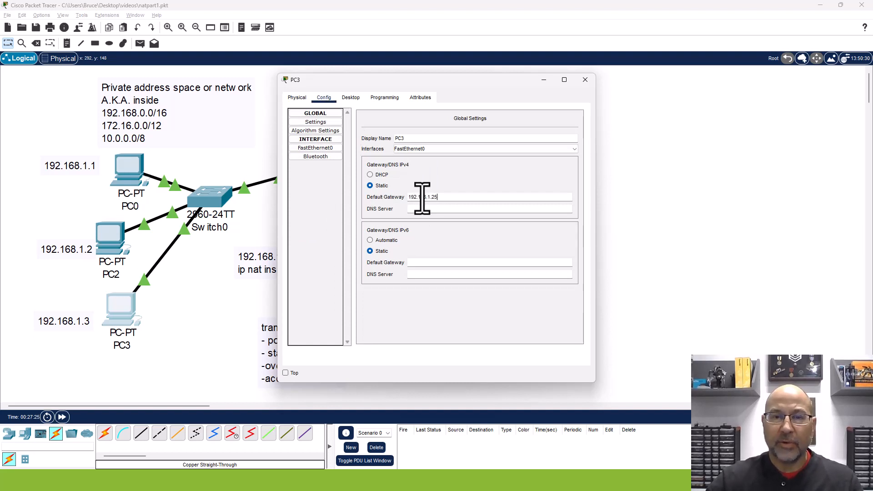
{"action": "left_click", "coordinate": [316, 148]}
{"action": "left_click", "coordinate": [488, 194]}
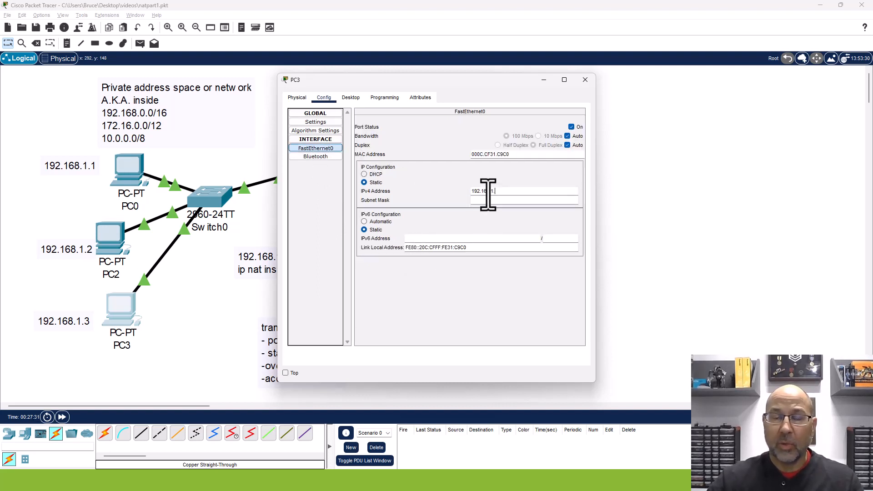
{"action": "left_click", "coordinate": [490, 200]}
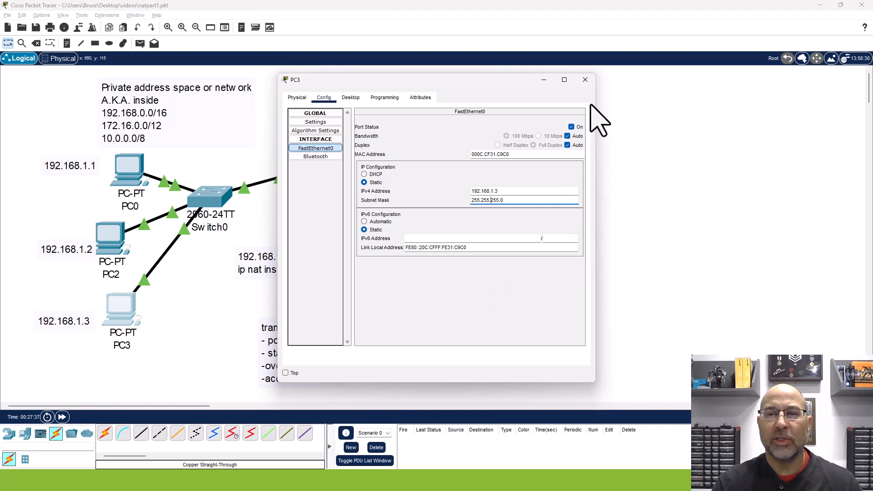
{"action": "left_click", "coordinate": [585, 80]}
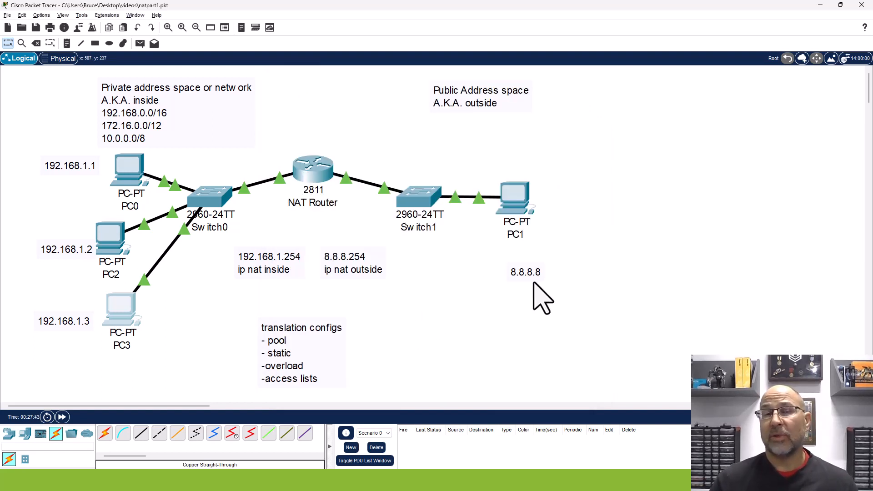
- Open the NAT Router's command line and enter privileged EXEC mode with ena
{"action": "left_click", "coordinate": [313, 175]}
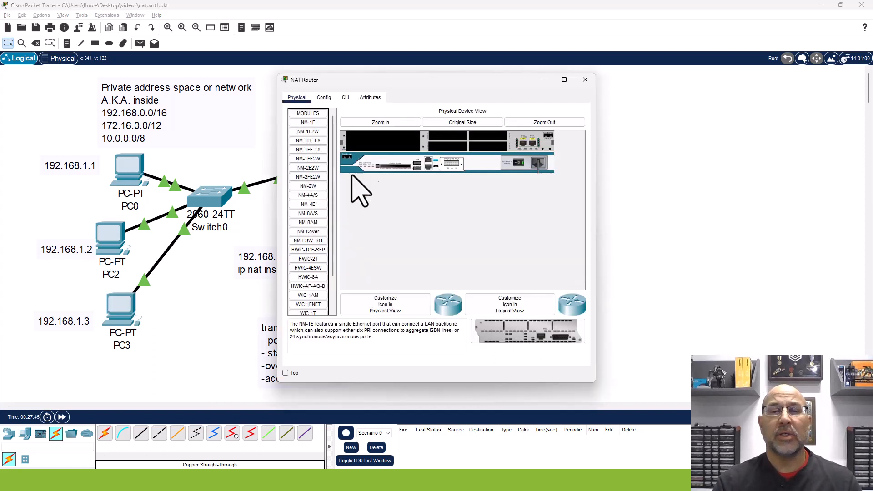
{"action": "left_click_drag", "start_coordinate": [443, 80], "coordinate": [468, 88]}
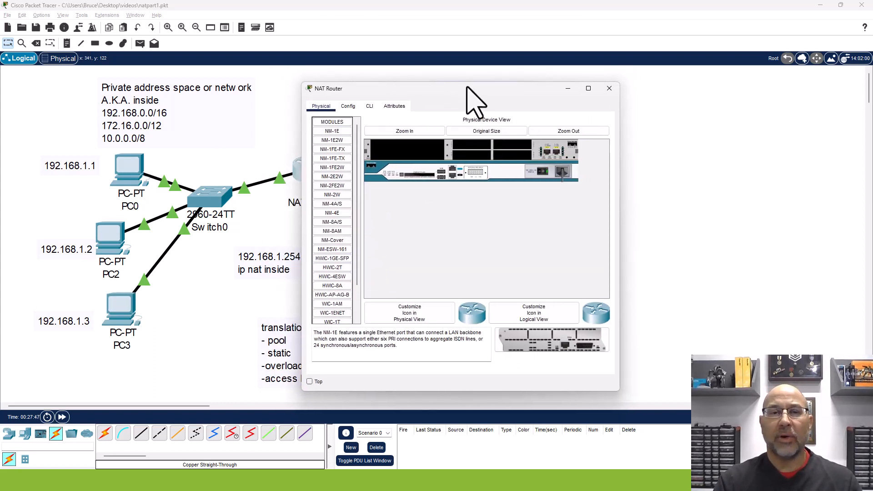
{"action": "left_click", "coordinate": [370, 107]}
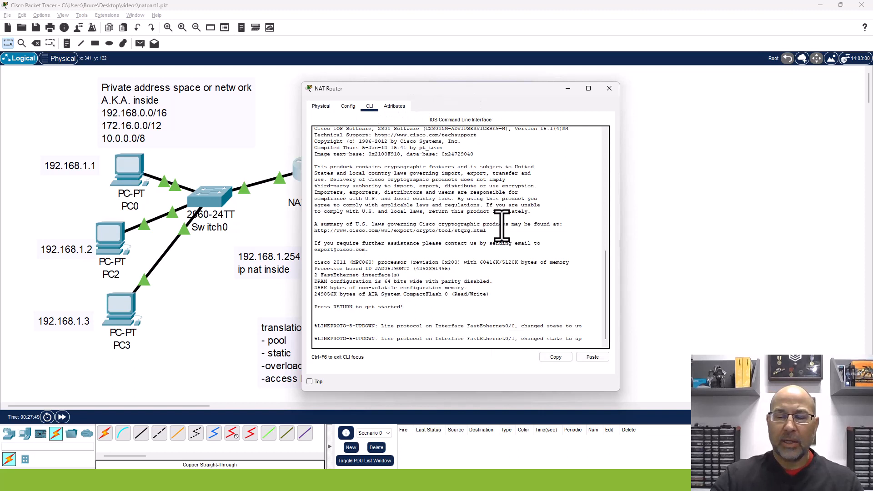
{"action": "key", "text": "Return"}
{"action": "key", "text": "Return"}
{"action": "key", "text": "Return"}
{"action": "type", "text": "ena"}
{"action": "key", "text": "Return"}
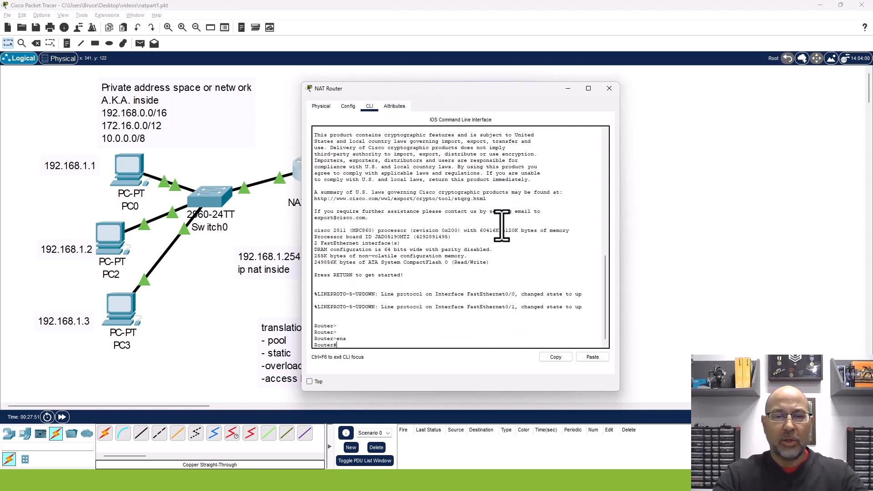
- Display the router's running configuration with sh run and page ahead to the interface and NAT settings
{"action": "type", "text": "s hrun"}
{"action": "key", "text": "Return"}
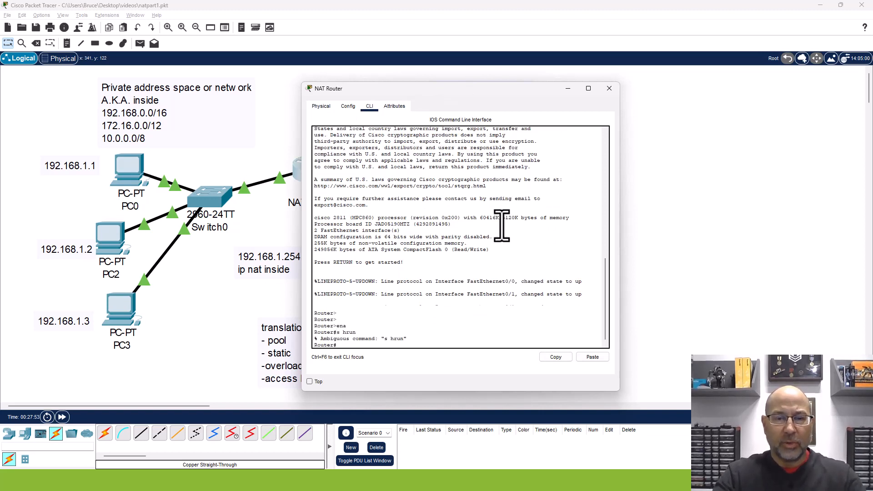
{"action": "type", "text": "sh ru"}
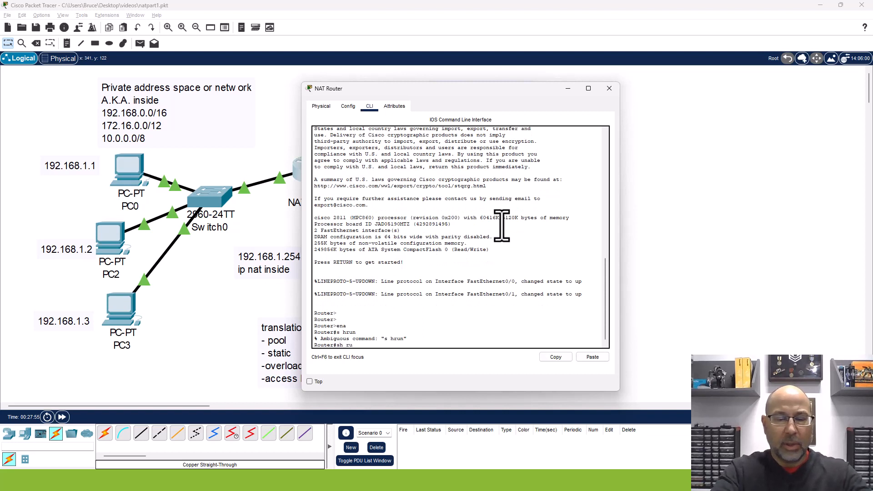
{"action": "type", "text": "n"}
{"action": "key", "text": "Return"}
{"action": "key", "text": "space"}
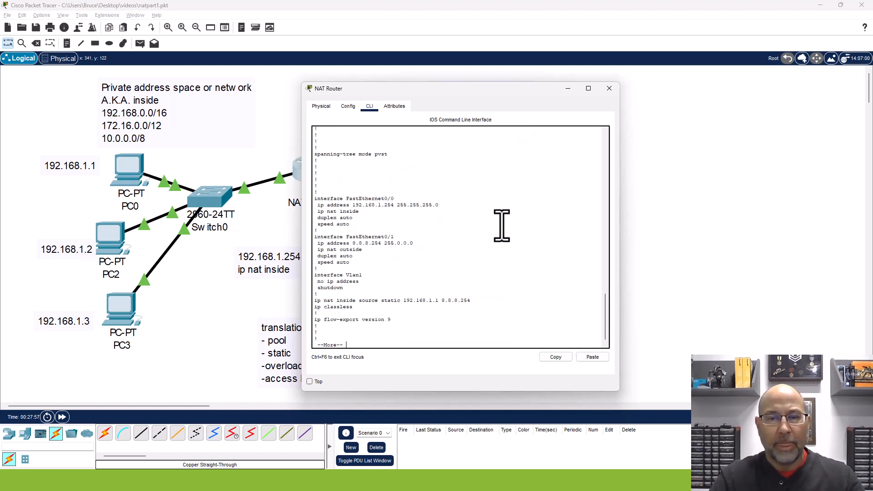
- Examine the static NAT translation line in the running configuration, then finish the listing and close the router's window
{"action": "left_click_drag", "start_coordinate": [475, 304], "coordinate": [313, 303]}
{"action": "left_click", "coordinate": [418, 309]}
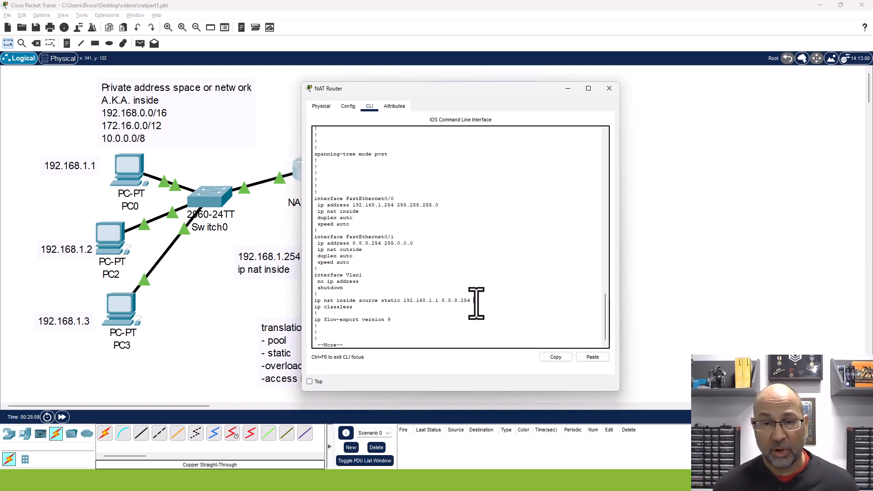
{"action": "left_click_drag", "start_coordinate": [476, 302], "coordinate": [465, 302]}
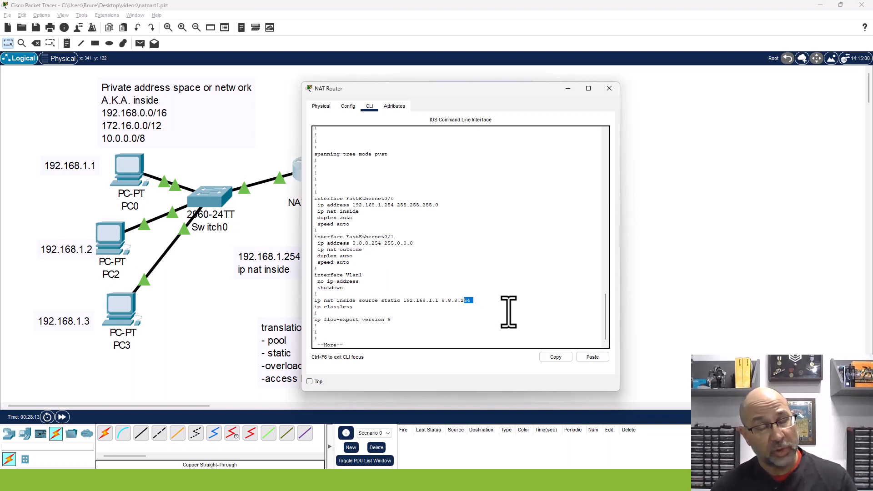
{"action": "left_click", "coordinate": [480, 304]}
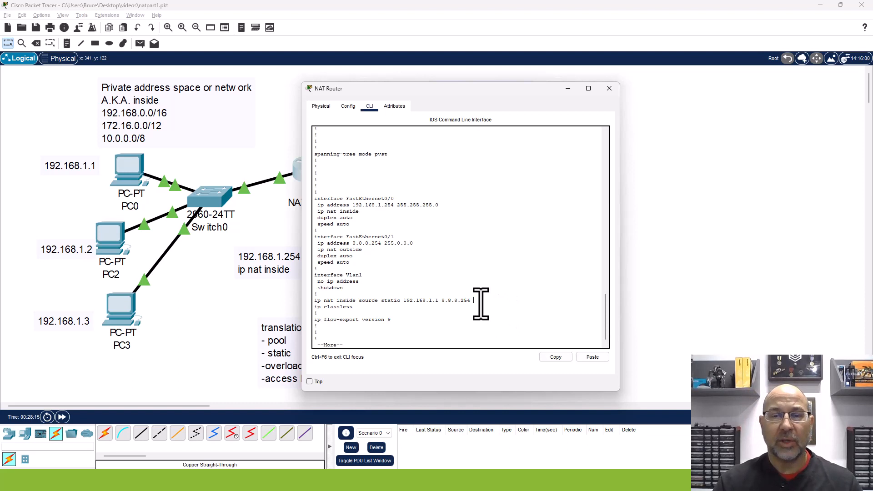
{"action": "key", "text": "space"}
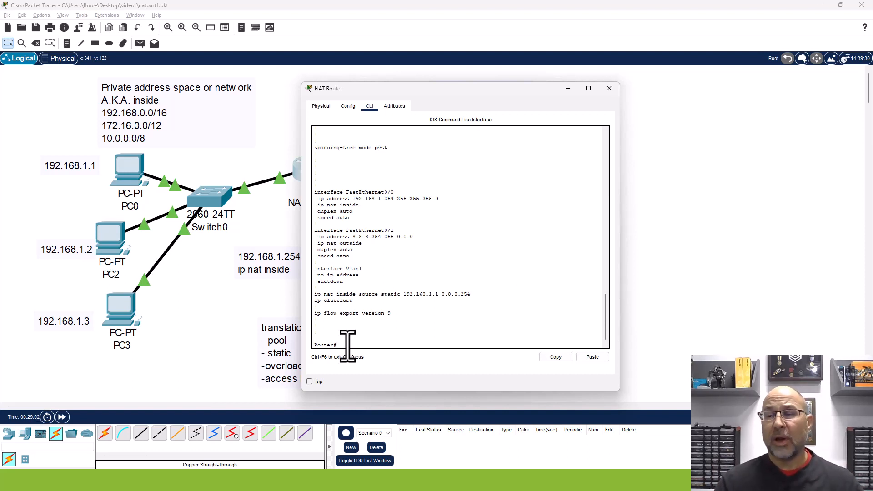
{"action": "left_click", "coordinate": [609, 88]}
- Move the ip nat outside and ip nat inside notes above the router's links and the private address space note toward the upper-left corner
{"action": "left_click_drag", "start_coordinate": [348, 259], "coordinate": [356, 141]}
{"action": "left_click_drag", "start_coordinate": [165, 89], "coordinate": [89, 80]}
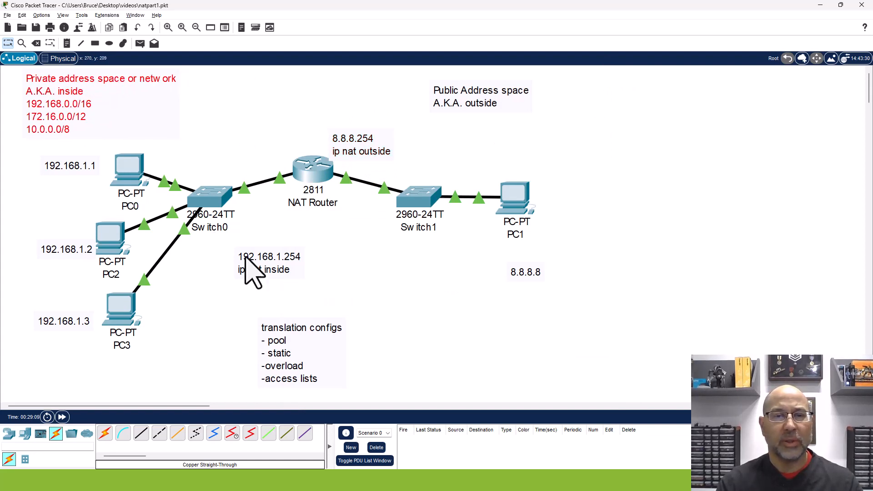
{"action": "left_click_drag", "start_coordinate": [258, 262], "coordinate": [247, 151]}
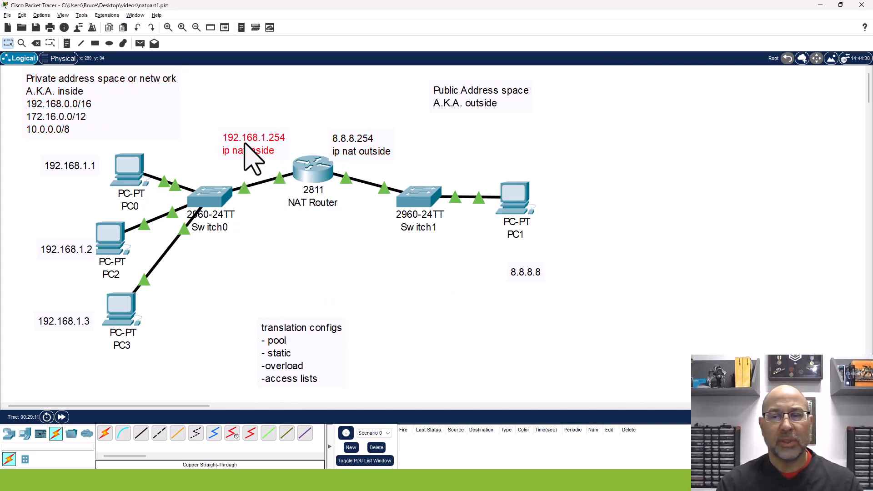
- Switch to simulation mode, widen the Simulation Panel and narrow the event list's Last Device and At Device columns
{"action": "key", "text": "shift+s"}
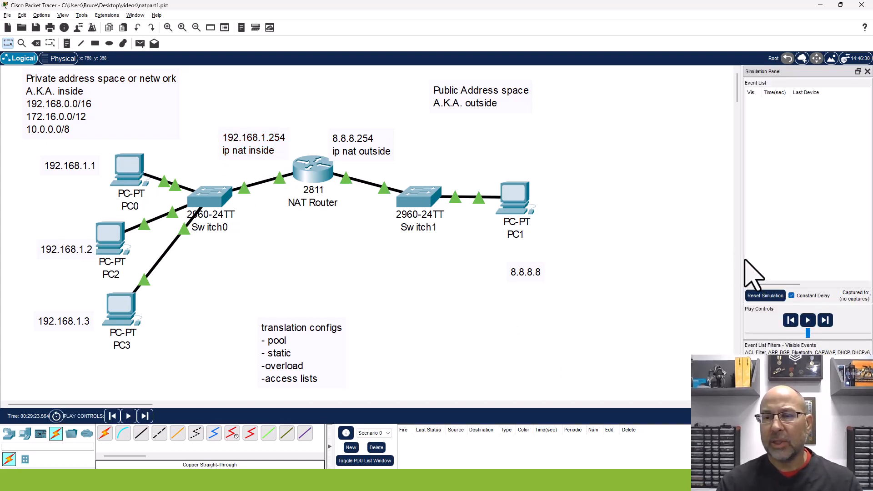
{"action": "left_click_drag", "start_coordinate": [741, 257], "coordinate": [576, 246]}
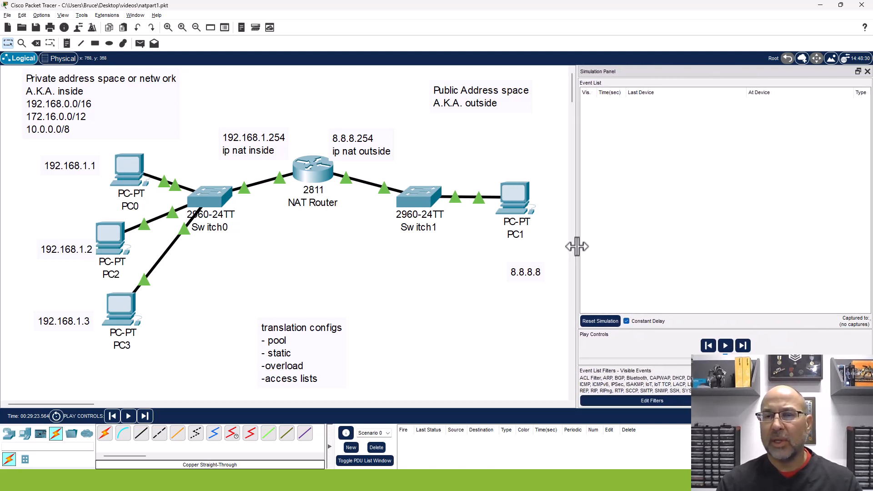
{"action": "left_click_drag", "start_coordinate": [747, 92], "coordinate": [685, 93]}
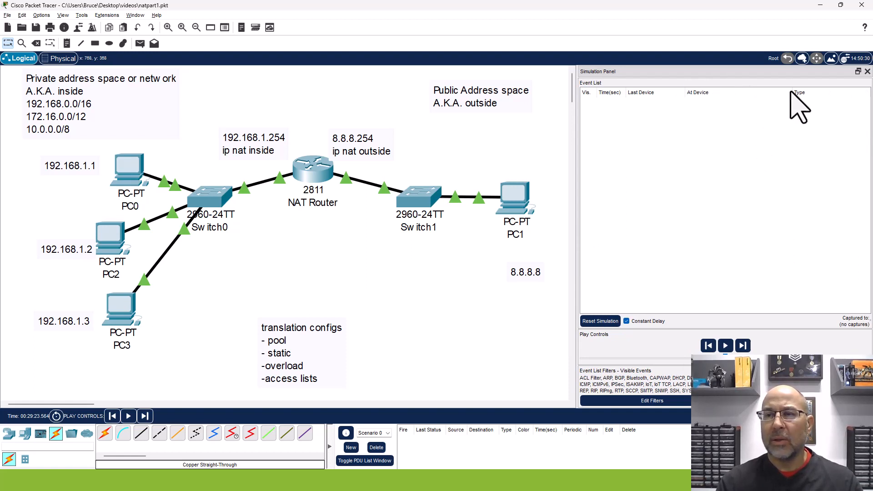
{"action": "left_click_drag", "start_coordinate": [792, 91], "coordinate": [740, 91]}
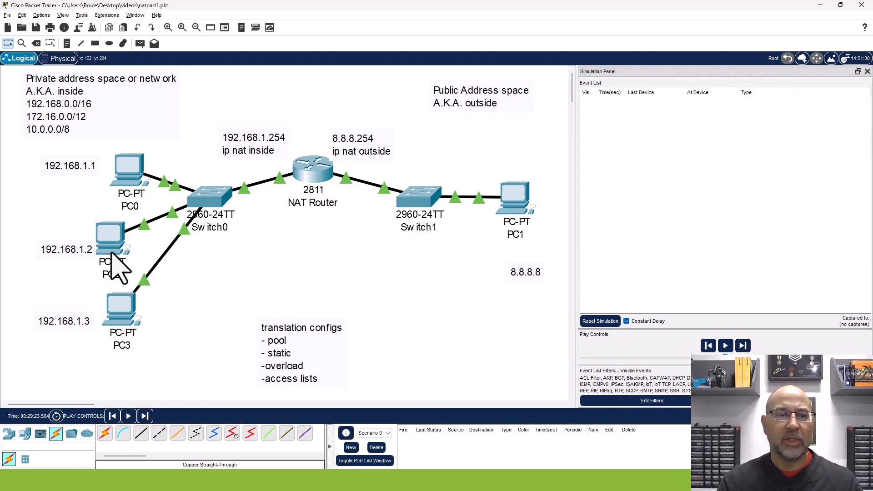
- Close PC0's Traffic Generator and run ping 8.8.8.8 from its Command Prompt
{"action": "left_click", "coordinate": [128, 169]}
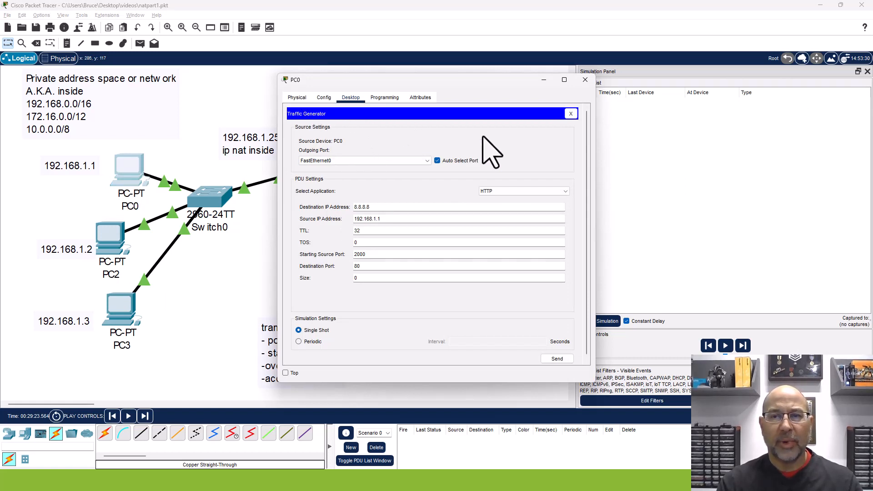
{"action": "left_click", "coordinate": [572, 114]}
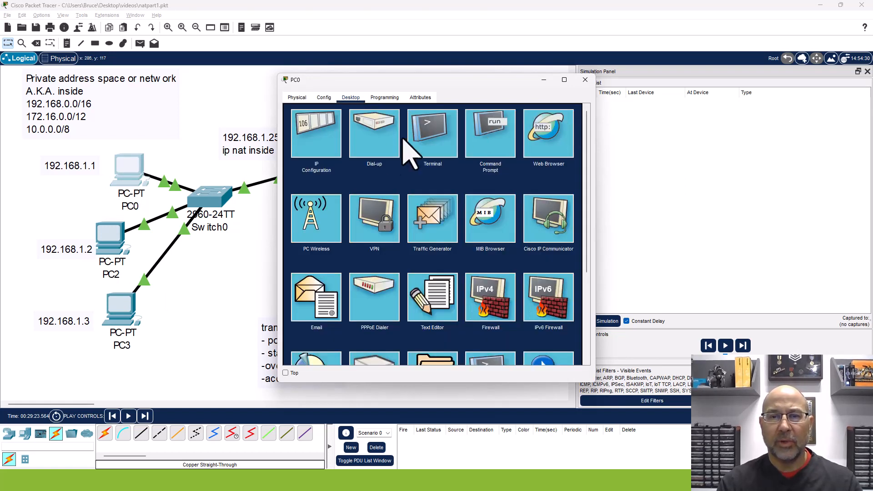
{"action": "left_click", "coordinate": [484, 142]}
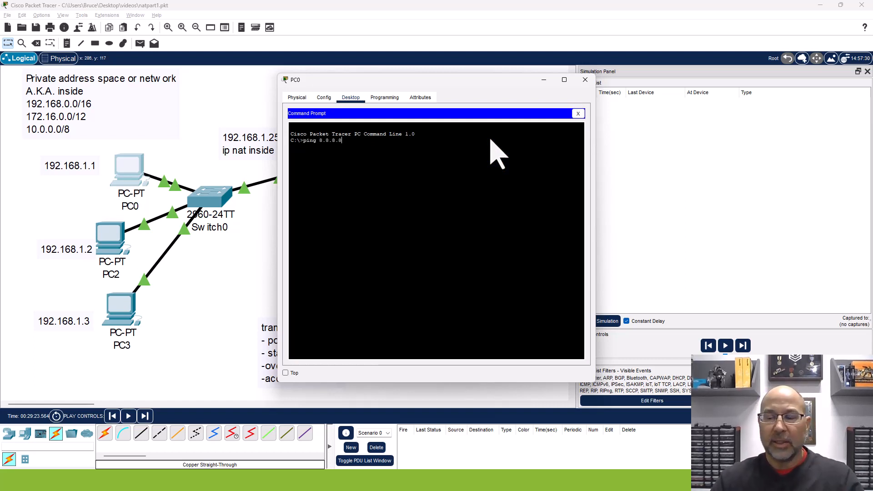
{"action": "type", "text": "ping 8.8.8.8"}
{"action": "key", "text": "Return"}
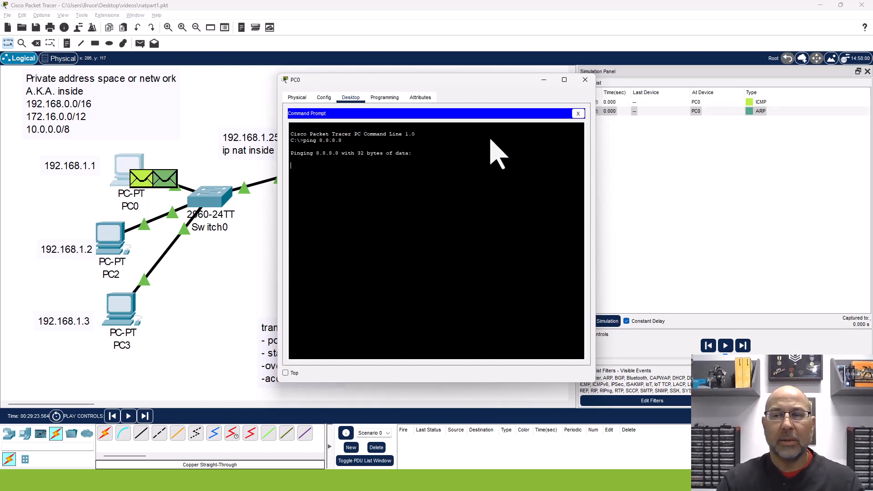
- Minimize PC0's window and advance the simulation until the NAT Router's ARP request reaches Switch1
{"action": "left_click", "coordinate": [542, 77]}
{"action": "left_click", "coordinate": [727, 346]}
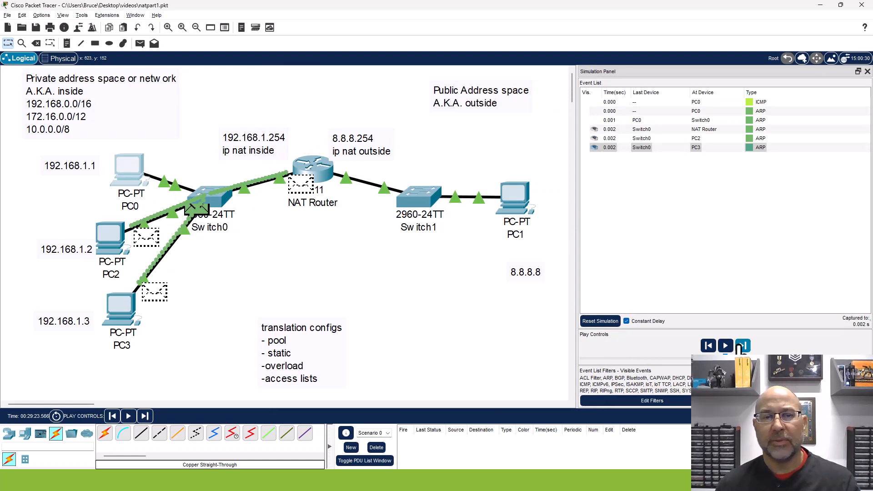
{"action": "left_click", "coordinate": [741, 347]}
{"action": "left_click", "coordinate": [742, 346]}
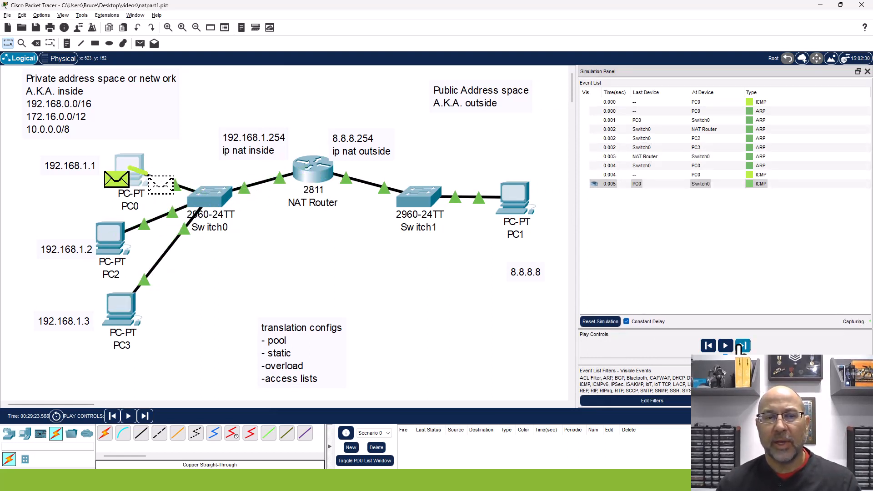
{"action": "left_click", "coordinate": [741, 347]}
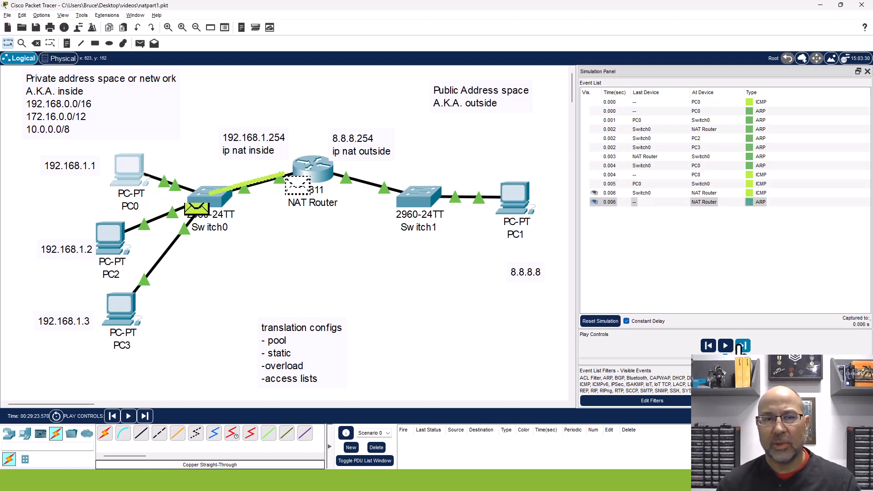
{"action": "left_click", "coordinate": [741, 347]}
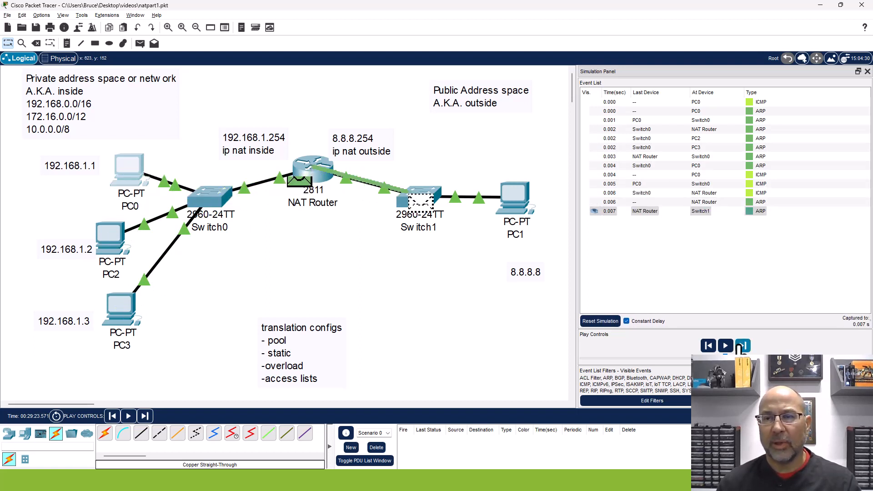
- Examine the source and destination IP in the outbound PDU details of PC0's ICMP packet at Switch0, then close them
{"action": "left_click", "coordinate": [637, 185]}
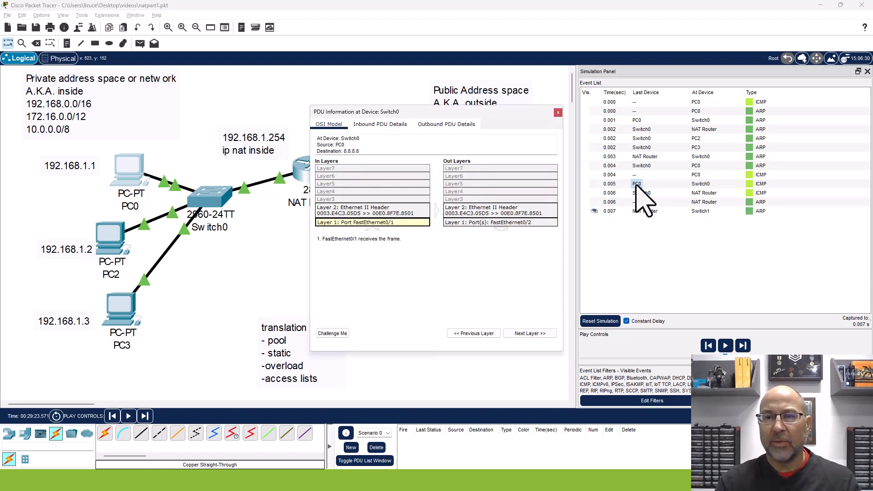
{"action": "left_click", "coordinate": [446, 125]}
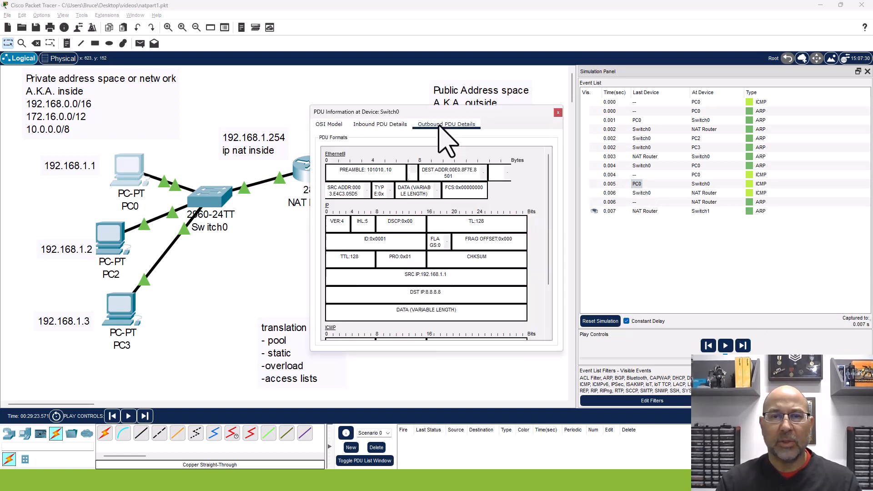
{"action": "left_click_drag", "start_coordinate": [310, 221], "coordinate": [98, 224]}
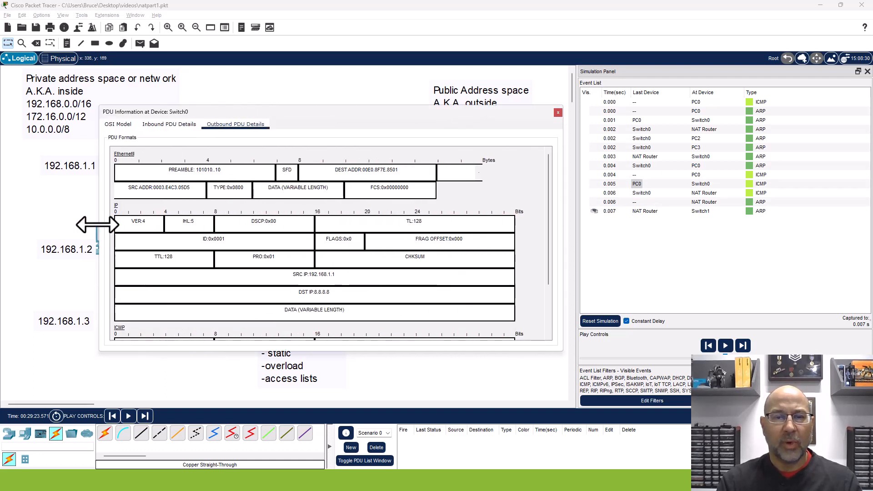
{"action": "left_click_drag", "start_coordinate": [344, 279], "coordinate": [272, 273]}
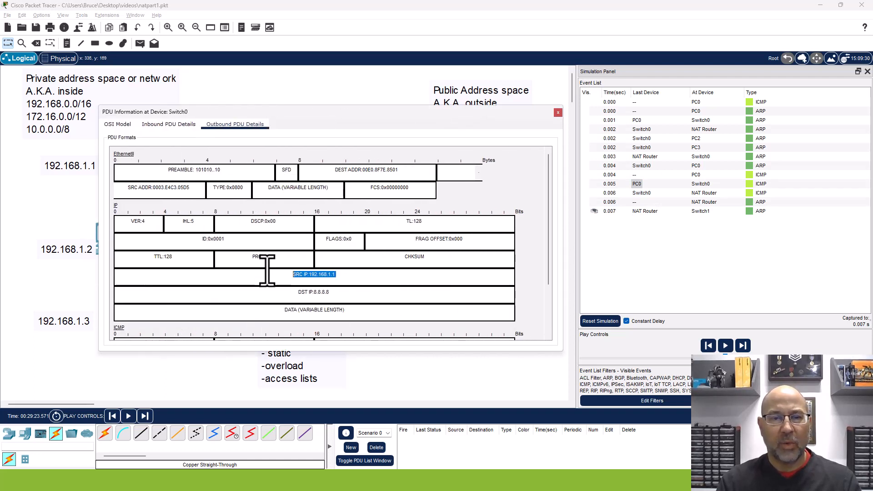
{"action": "left_click", "coordinate": [337, 296]}
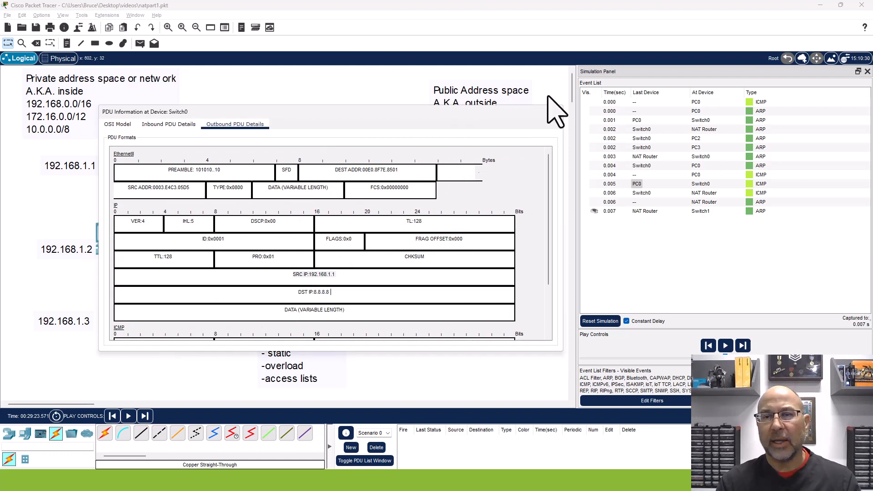
{"action": "left_click", "coordinate": [558, 113]}
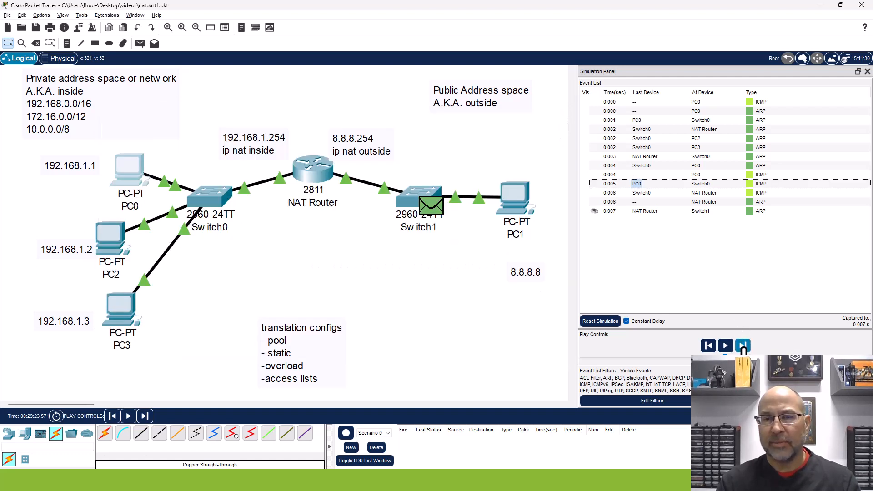
- Advance the simulation through the ARP exchange until the second ICMP packet passes from the NAT Router to Switch1
{"action": "left_click", "coordinate": [742, 347]}
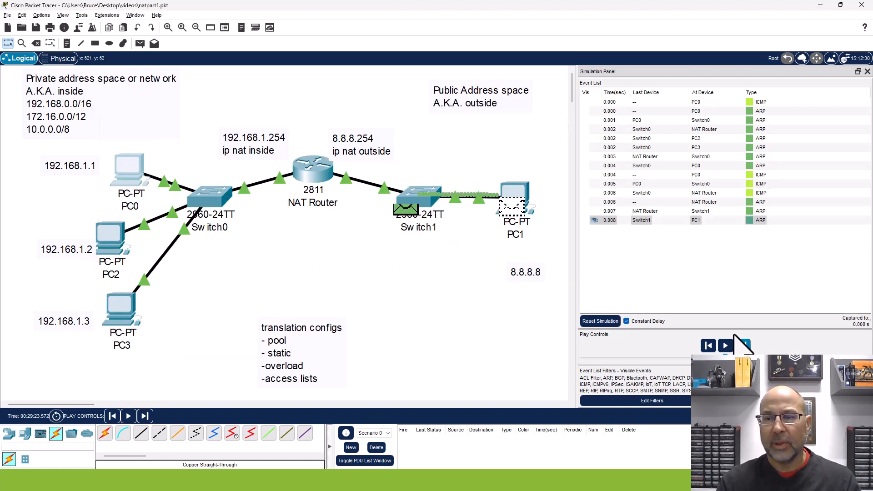
{"action": "left_click", "coordinate": [743, 347]}
{"action": "left_click", "coordinate": [742, 347]}
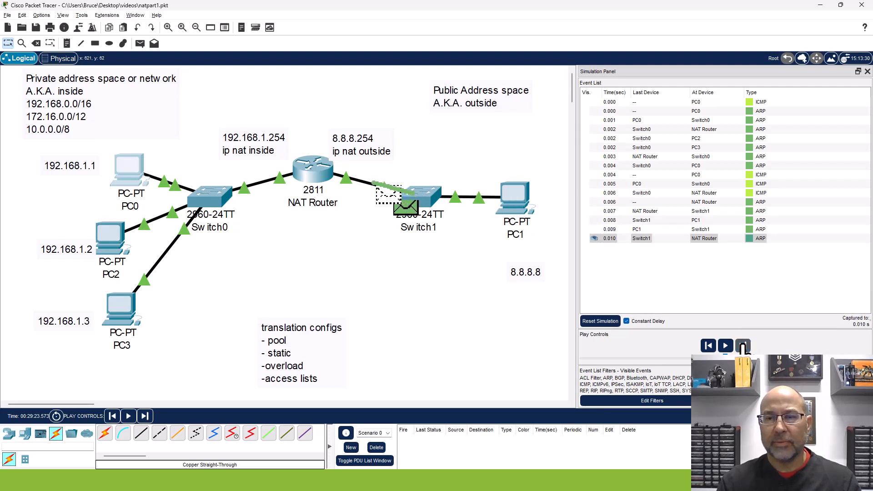
{"action": "left_click", "coordinate": [742, 346]}
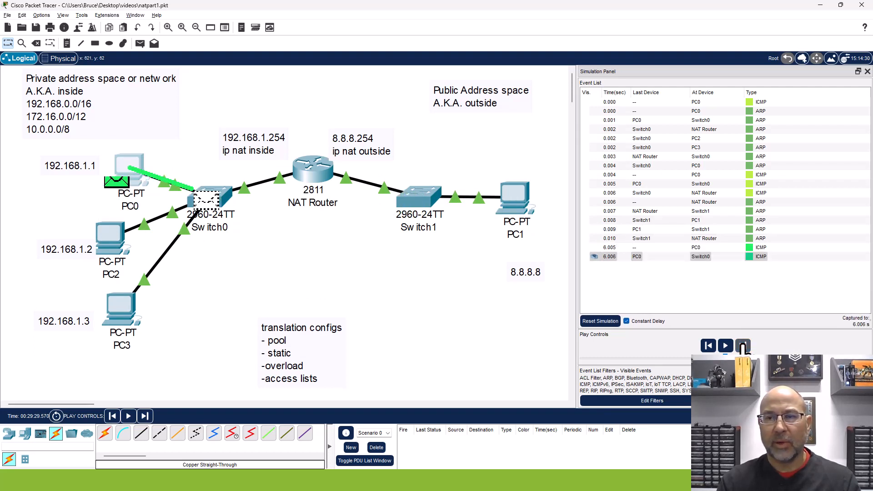
{"action": "left_click", "coordinate": [743, 347]}
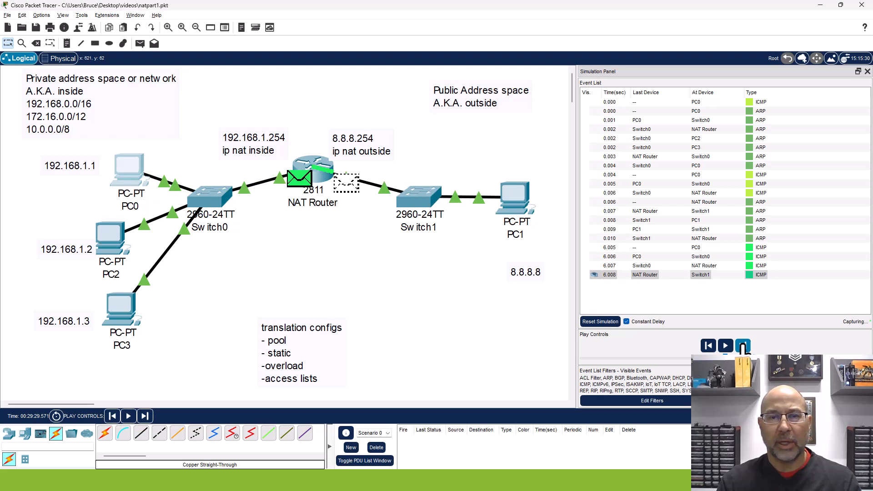
- Examine the translated source IP and the destination IP in the outbound PDU details of the ICMP packet at Switch1, then close them
{"action": "left_click", "coordinate": [645, 275]}
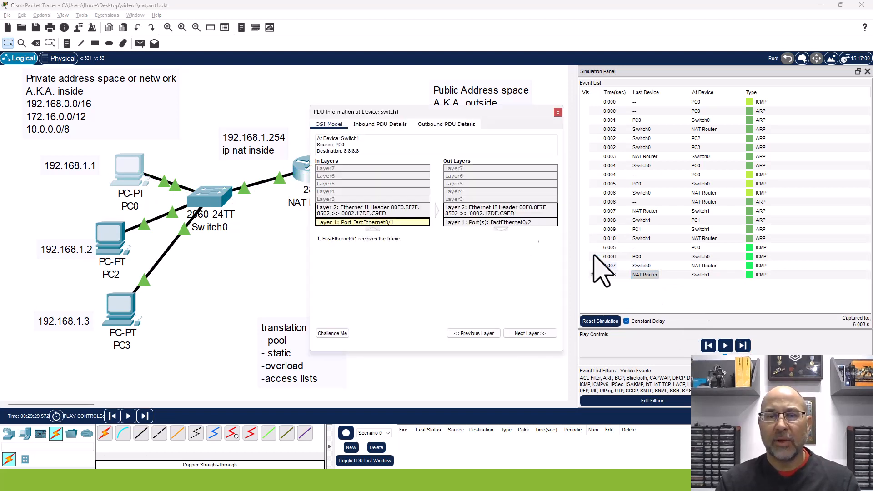
{"action": "left_click", "coordinate": [438, 125]}
{"action": "left_click_drag", "start_coordinate": [310, 160], "coordinate": [93, 160]}
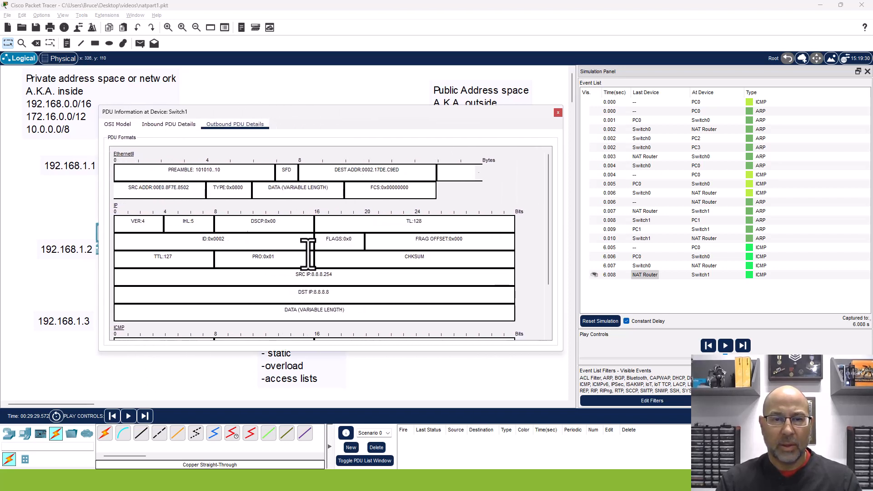
{"action": "left_click_drag", "start_coordinate": [335, 274], "coordinate": [343, 298]}
{"action": "left_click", "coordinate": [348, 298]}
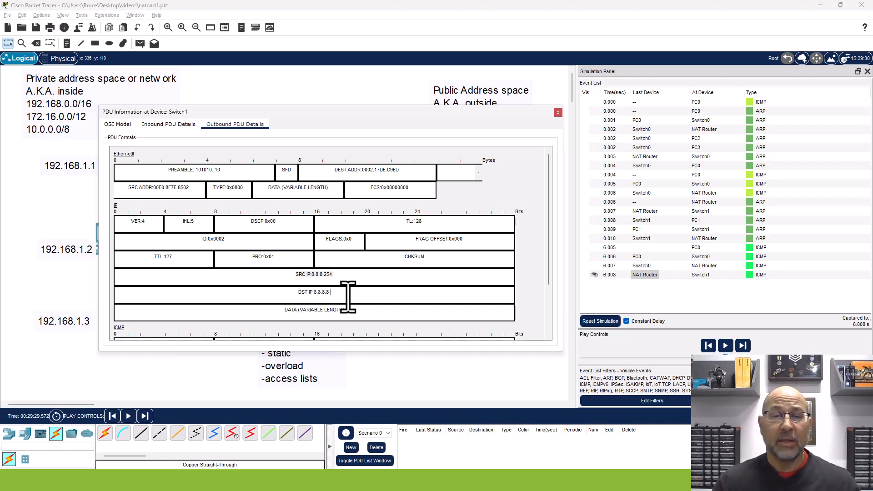
{"action": "left_click_drag", "start_coordinate": [334, 275], "coordinate": [296, 277]}
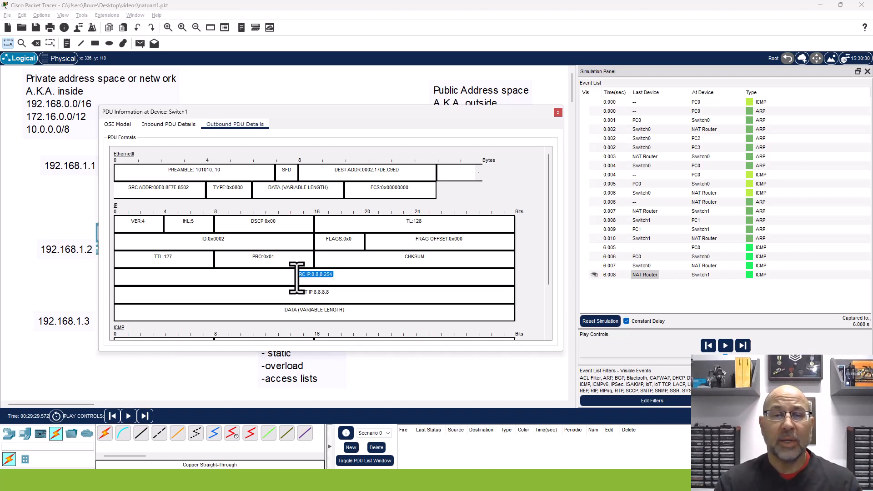
{"action": "left_click", "coordinate": [358, 298]}
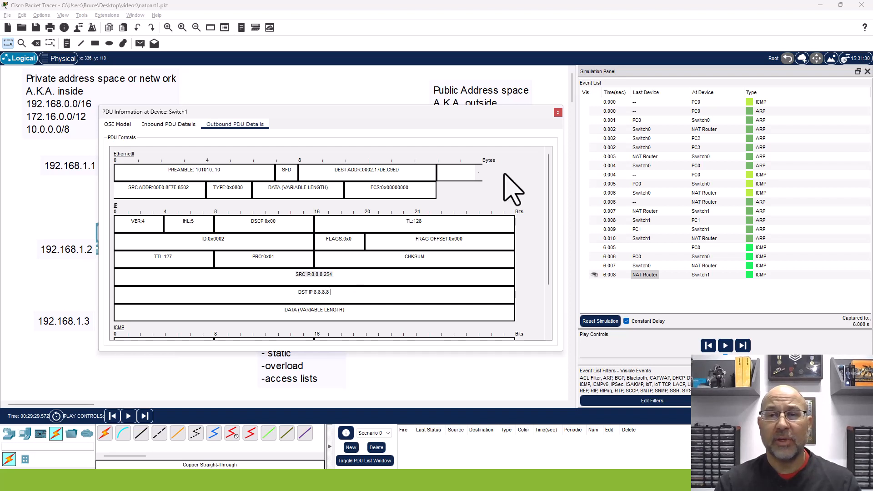
{"action": "left_click", "coordinate": [558, 112]}
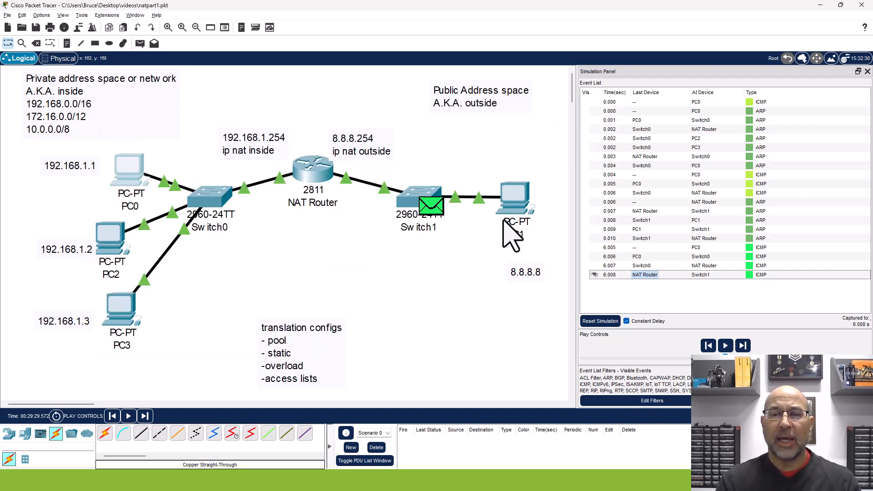
- Advance the simulation until PC1's ICMP reply reaches Switch1 and examine the source and destination IP in its outbound PDU details
{"action": "left_click", "coordinate": [741, 348]}
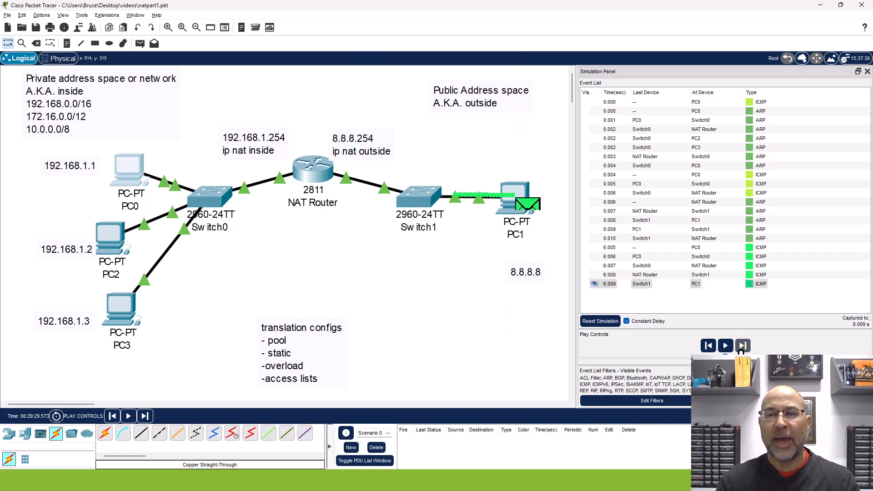
{"action": "left_click", "coordinate": [741, 347]}
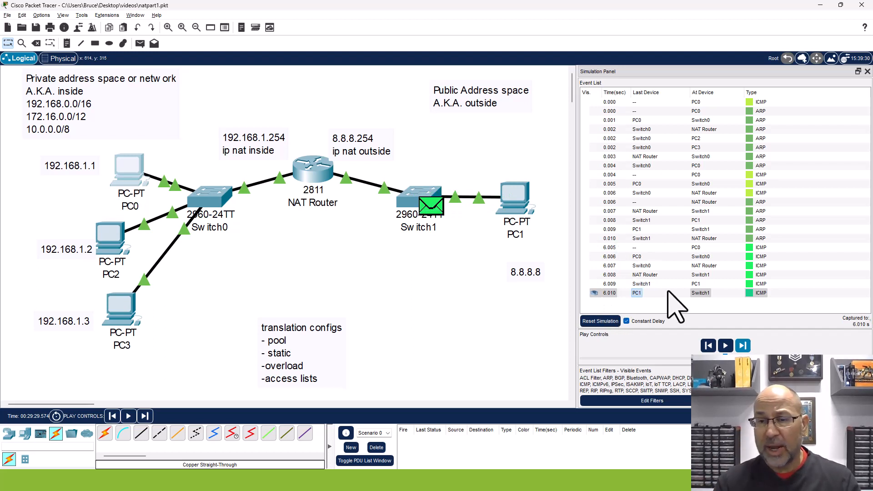
{"action": "left_click", "coordinate": [636, 294]}
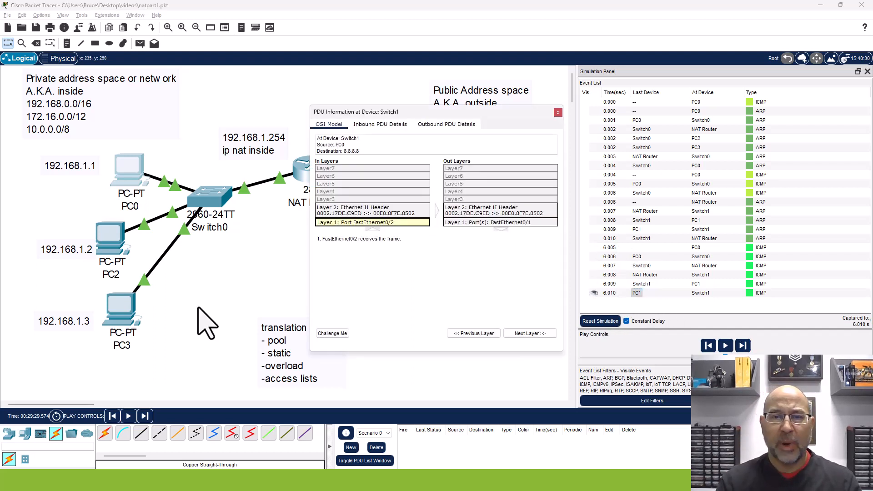
{"action": "left_click", "coordinate": [440, 125]}
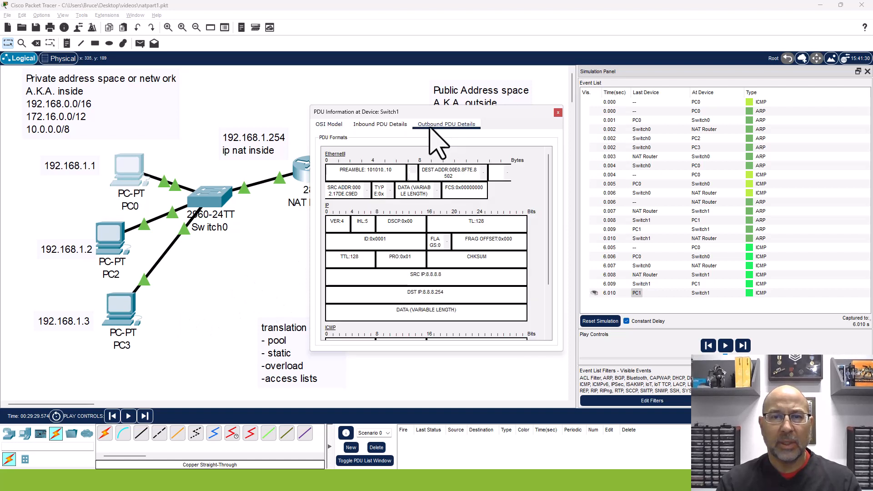
{"action": "left_click_drag", "start_coordinate": [308, 221], "coordinate": [156, 222]}
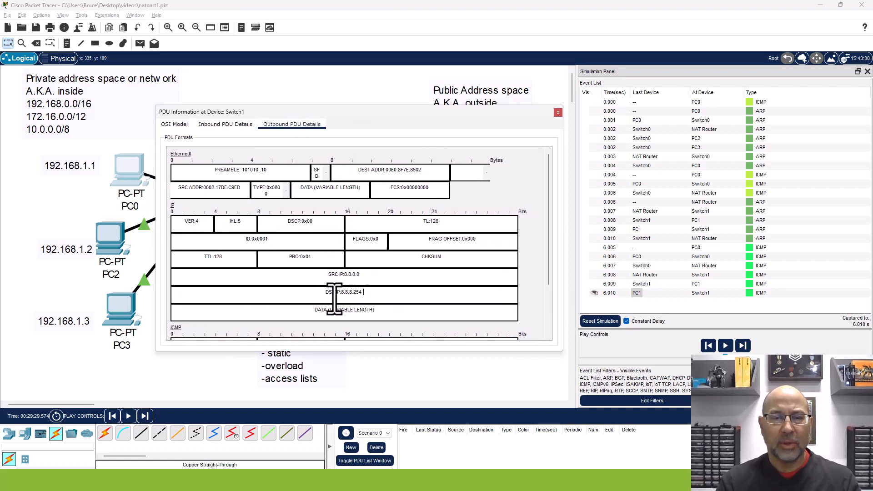
{"action": "left_click_drag", "start_coordinate": [315, 294], "coordinate": [360, 291]}
{"action": "left_click", "coordinate": [375, 274]}
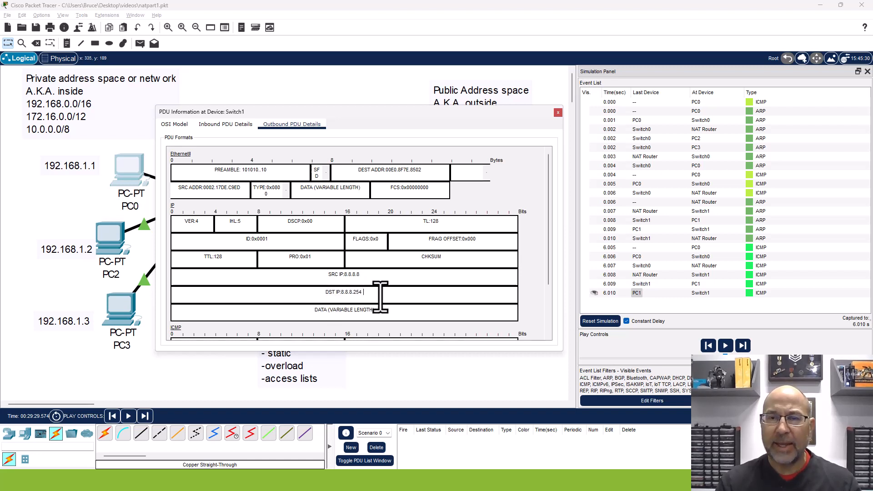
{"action": "left_click", "coordinate": [558, 112]}
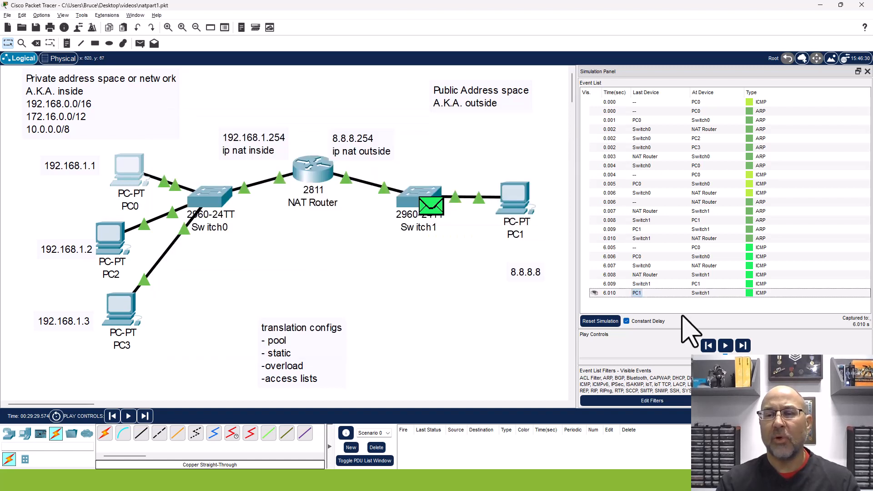
- Advance the simulation until PC1's reply reaches Switch0, examine the source and destination IP in its outbound PDU details, then close them
{"action": "left_click", "coordinate": [742, 347]}
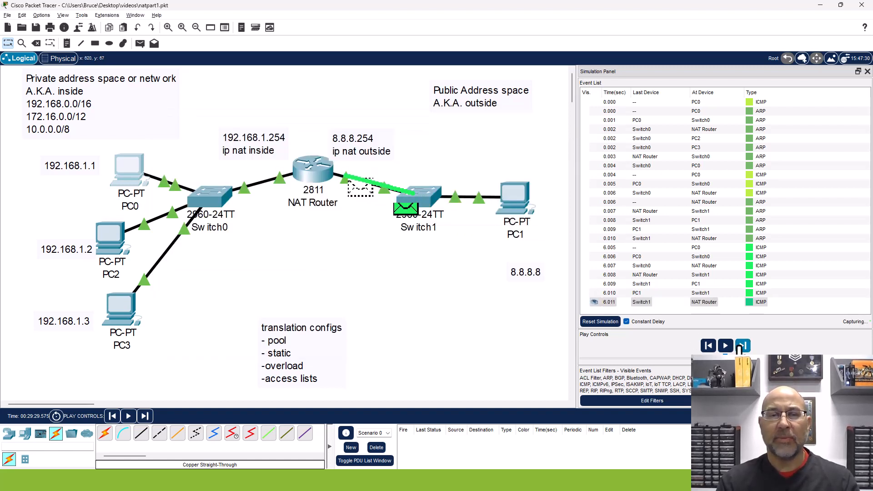
{"action": "left_click", "coordinate": [741, 347]}
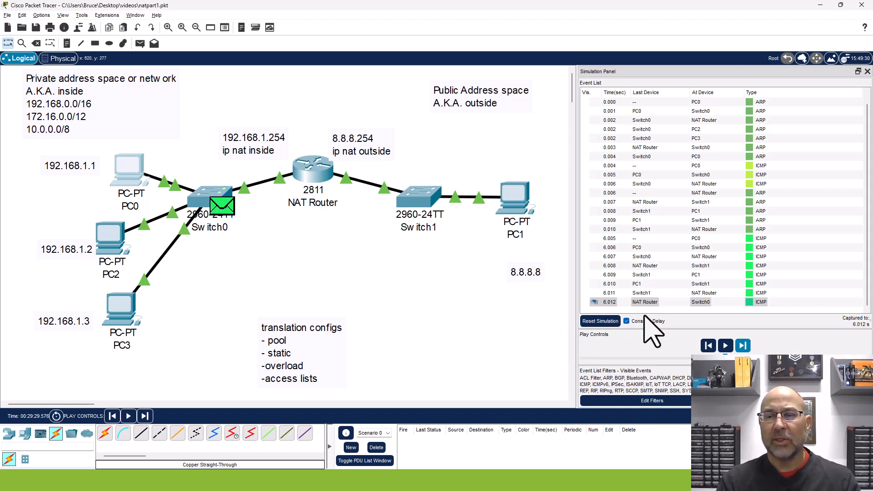
{"action": "left_click", "coordinate": [650, 302]}
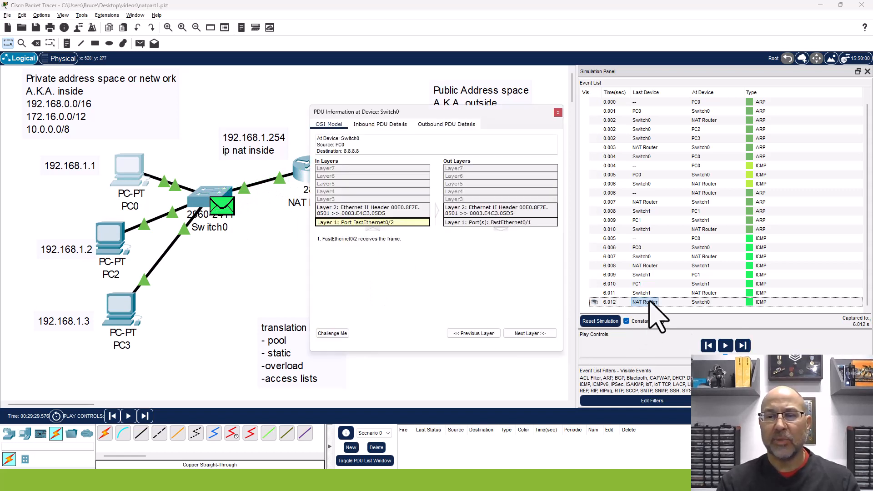
{"action": "left_click", "coordinate": [429, 124]}
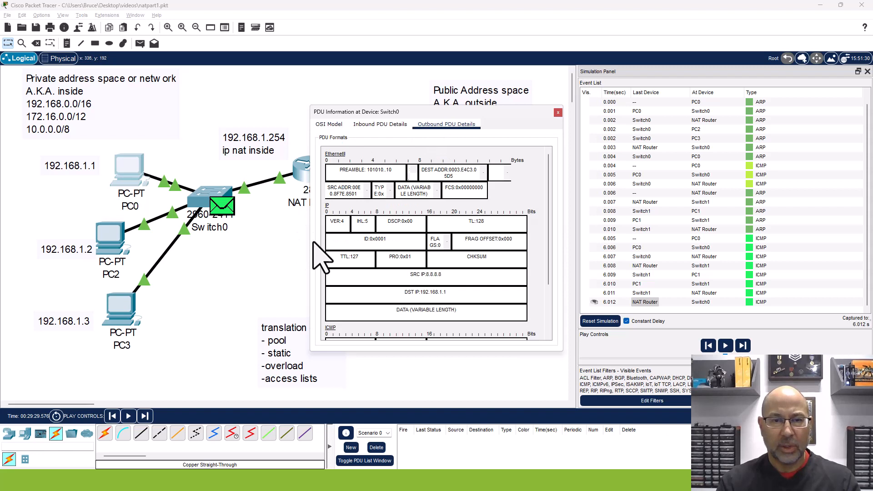
{"action": "left_click_drag", "start_coordinate": [311, 239], "coordinate": [211, 240]}
{"action": "left_click_drag", "start_coordinate": [403, 275], "coordinate": [348, 275]}
{"action": "left_click_drag", "start_coordinate": [404, 292], "coordinate": [348, 292]}
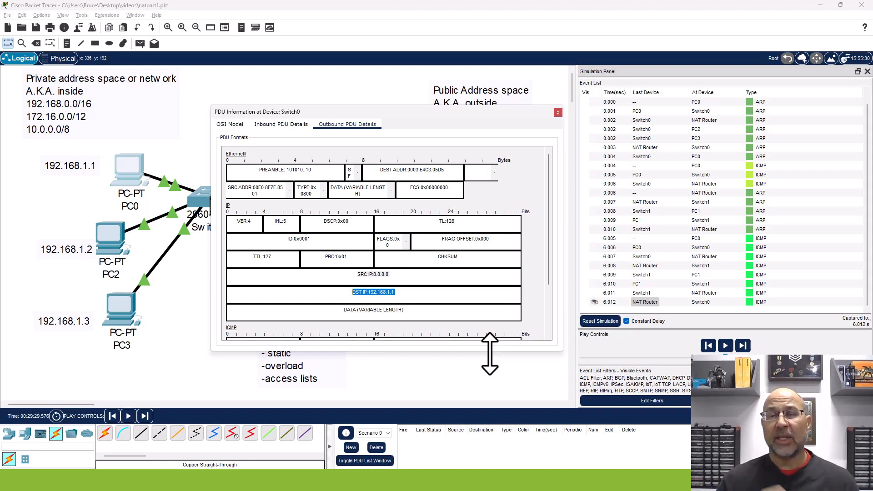
{"action": "left_click", "coordinate": [558, 113]}
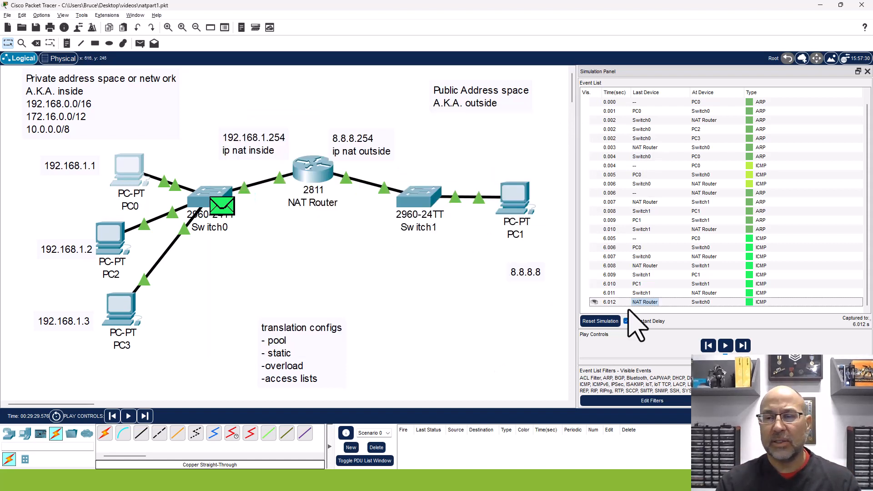
- Return to realtime mode and list the NAT Router's translation table with the command sh ip nat translations
{"action": "left_click", "coordinate": [802, 416]}
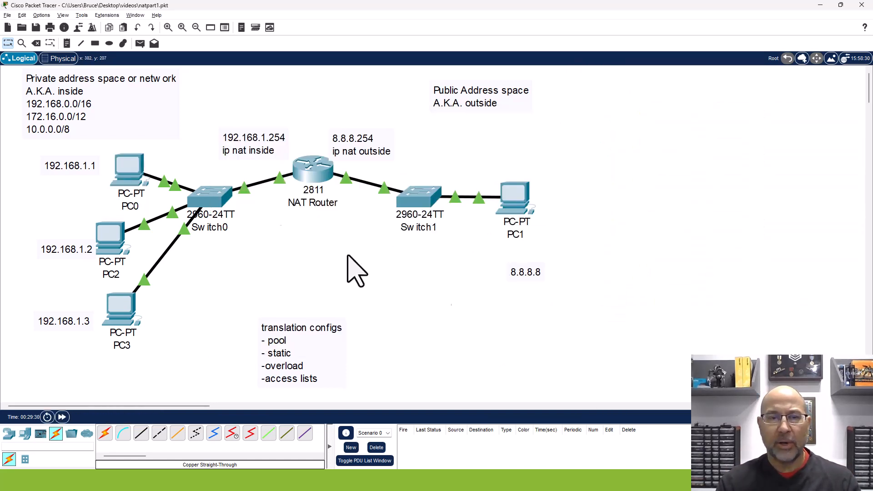
{"action": "left_click", "coordinate": [312, 173]}
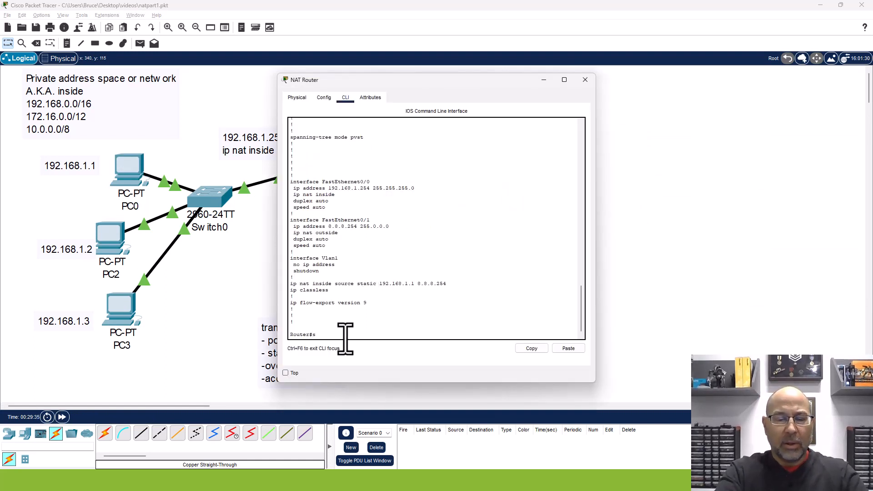
{"action": "type", "text": "sh ip nat tr"}
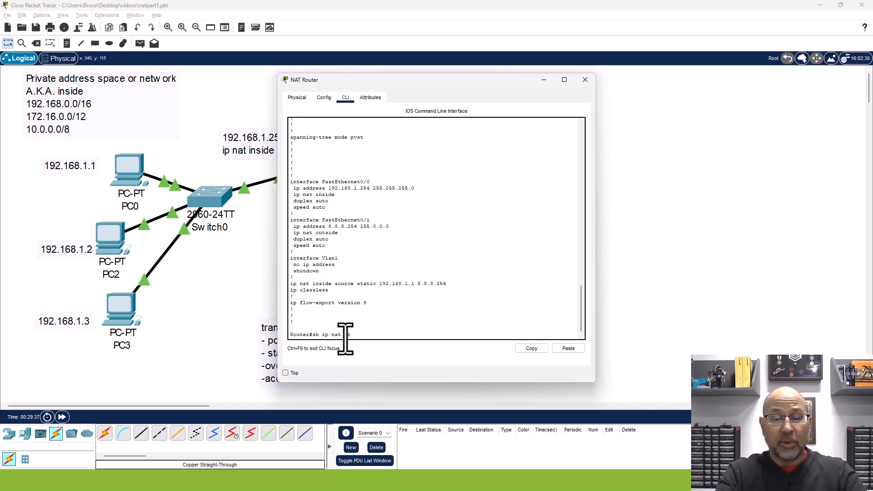
{"action": "type", "text": "an"}
{"action": "key", "text": "Tab"}
{"action": "key", "text": "Return"}
{"action": "key", "text": "Return"}
{"action": "key", "text": "Return"}
{"action": "key", "text": "Return"}
{"action": "key", "text": "Return"}
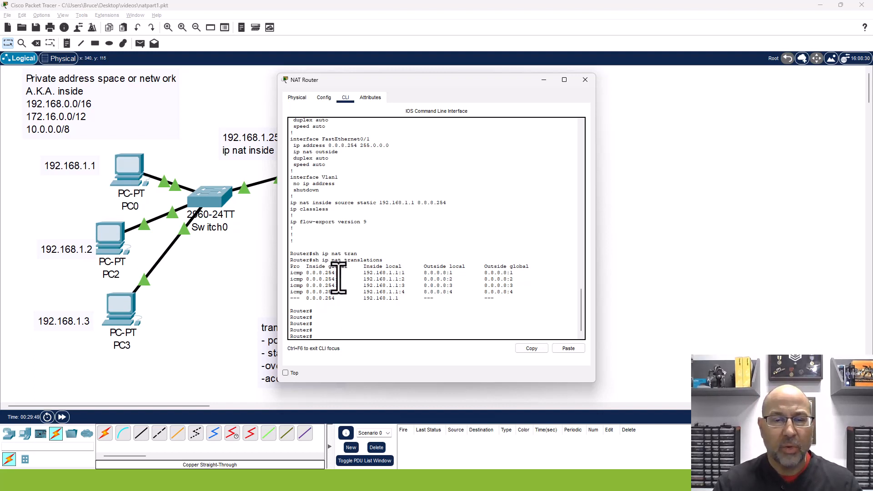
- Examine the number appended to the inside global address of the fourth ICMP translation, then leave the router's command line
{"action": "left_click", "coordinate": [341, 294]}
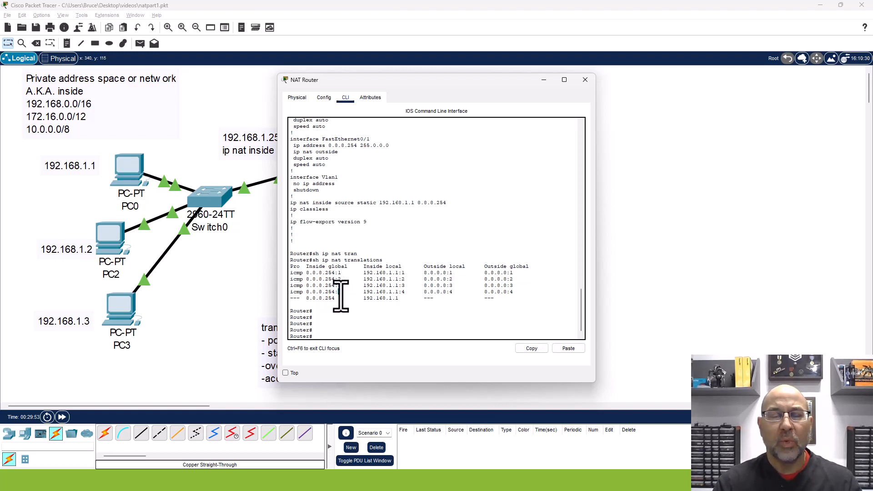
{"action": "left_click_drag", "start_coordinate": [342, 292], "coordinate": [338, 292]}
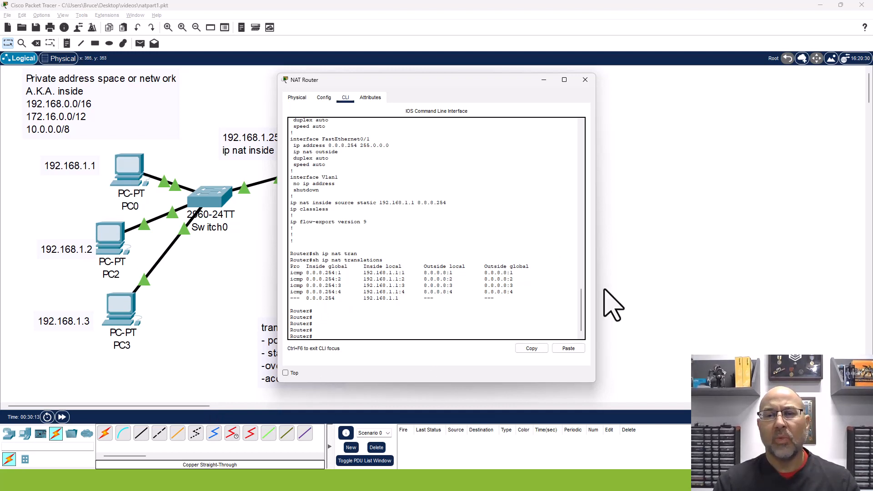
{"action": "left_click", "coordinate": [659, 305]}
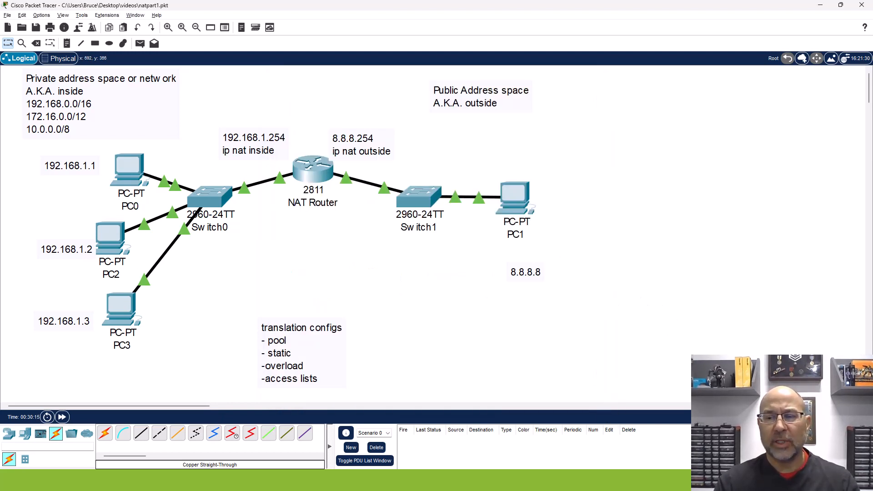
- Switch to simulation mode, ping 8.8.8.8 from PC0's command prompt and advance the first ICMP packet to Switch0
{"action": "left_click", "coordinate": [850, 417]}
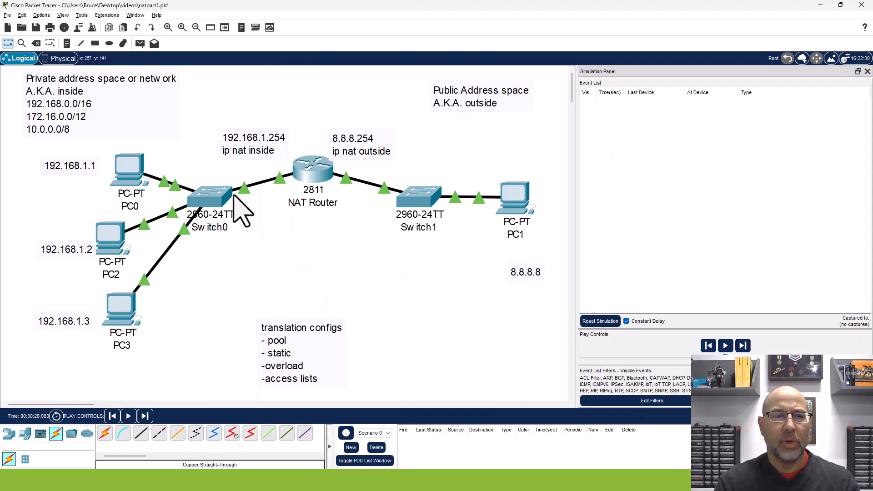
{"action": "left_click", "coordinate": [116, 165]}
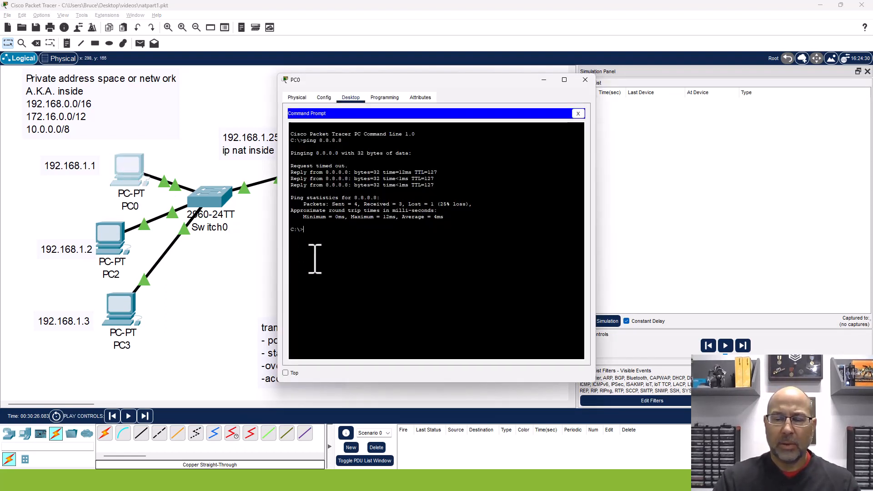
{"action": "key", "text": "Return"}
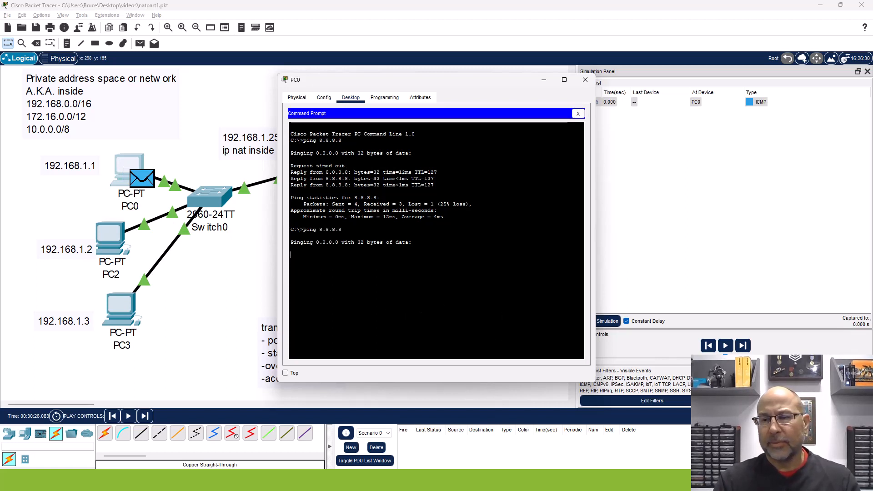
{"action": "left_click", "coordinate": [741, 346]}
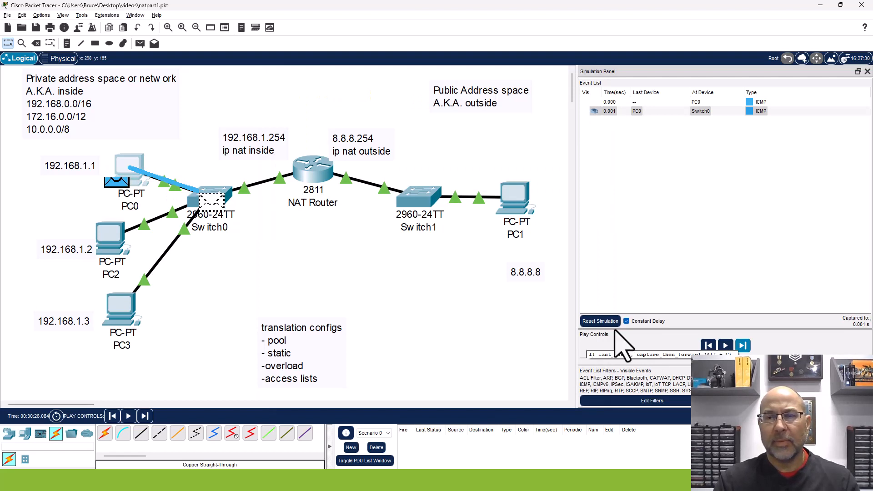
- Open the outbound PDU details of the ICMP packet at Switch0 and enlarge the window to show the full IP and ICMP headers
{"action": "left_click", "coordinate": [701, 112]}
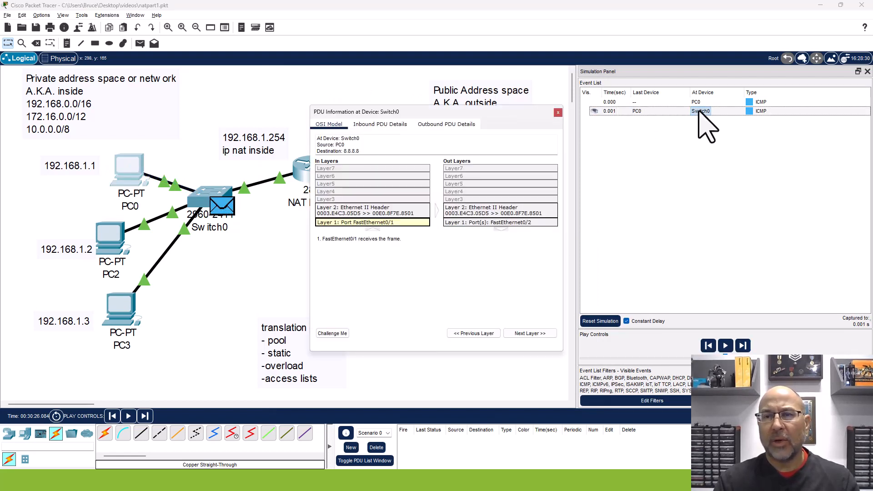
{"action": "left_click", "coordinate": [447, 125]}
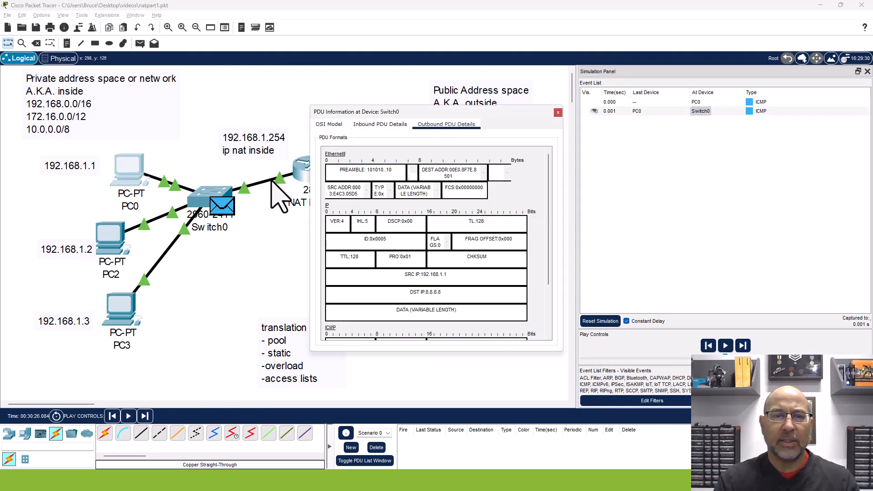
{"action": "left_click_drag", "start_coordinate": [309, 179], "coordinate": [105, 162]}
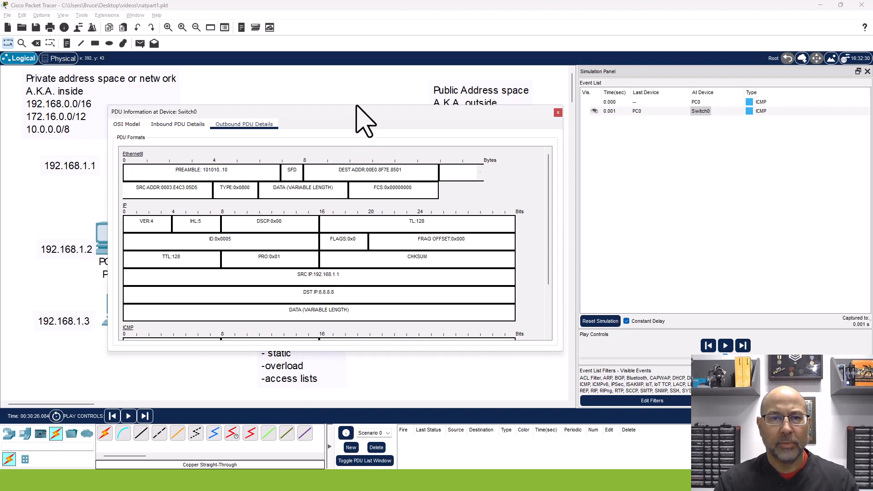
{"action": "left_click_drag", "start_coordinate": [354, 107], "coordinate": [353, 68]}
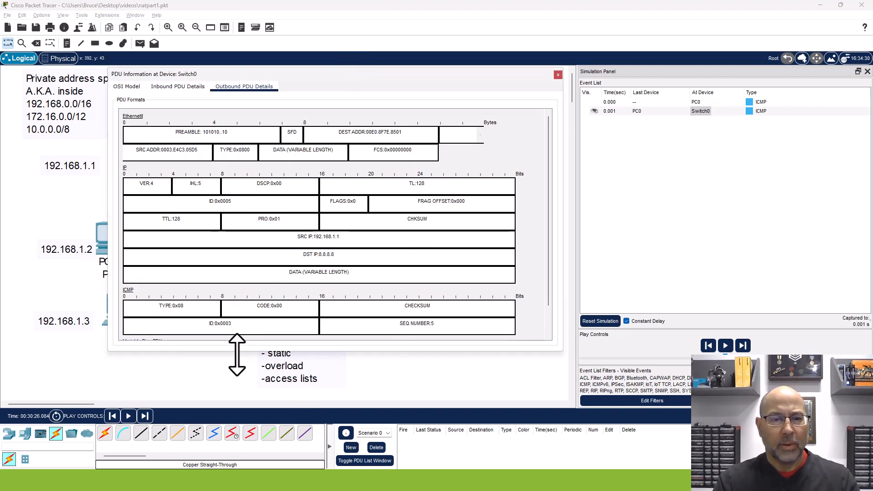
{"action": "left_click_drag", "start_coordinate": [237, 358], "coordinate": [244, 396]}
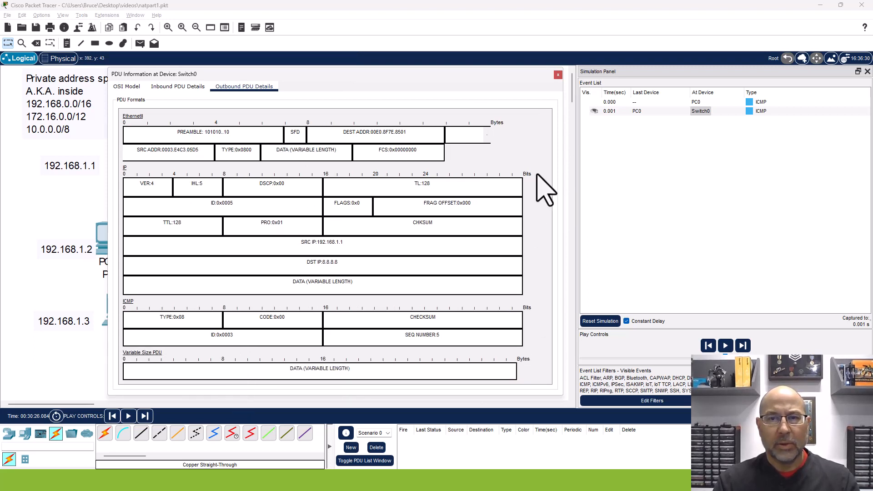
{"action": "left_click_drag", "start_coordinate": [451, 73], "coordinate": [403, 14]}
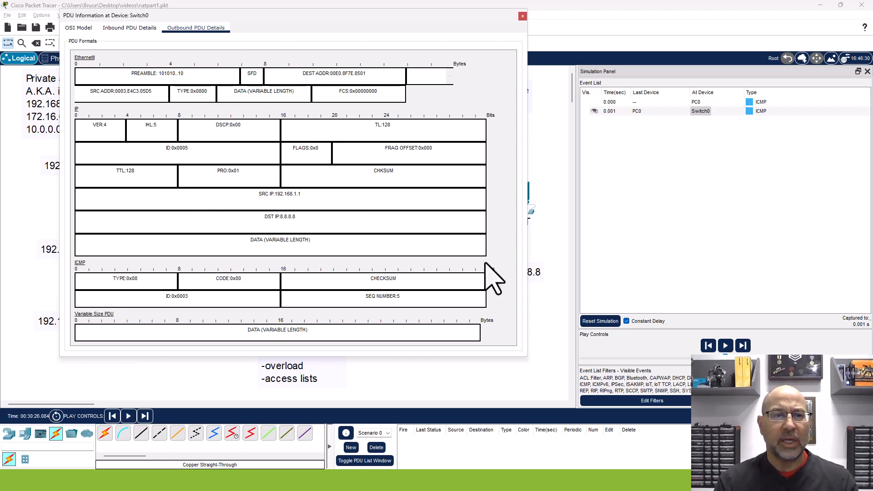
- Examine the IP header's ID and the ICMP sequence number in the outbound PDU details
{"action": "left_click_drag", "start_coordinate": [241, 171], "coordinate": [199, 173]}
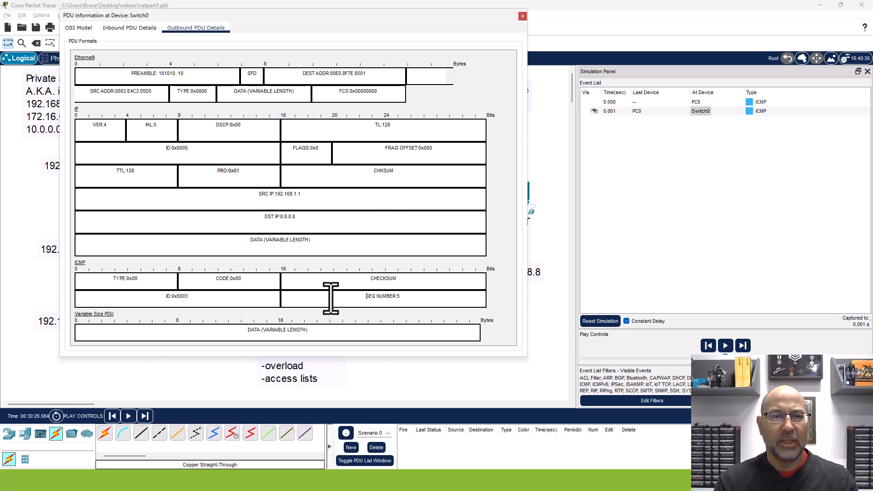
{"action": "left_click_drag", "start_coordinate": [423, 302], "coordinate": [345, 296]}
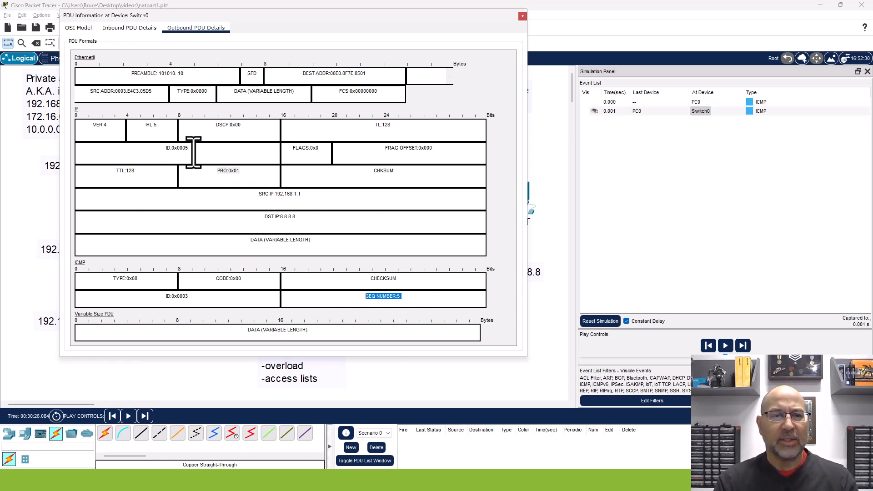
{"action": "left_click_drag", "start_coordinate": [194, 150], "coordinate": [142, 150]}
{"action": "left_click", "coordinate": [211, 156]}
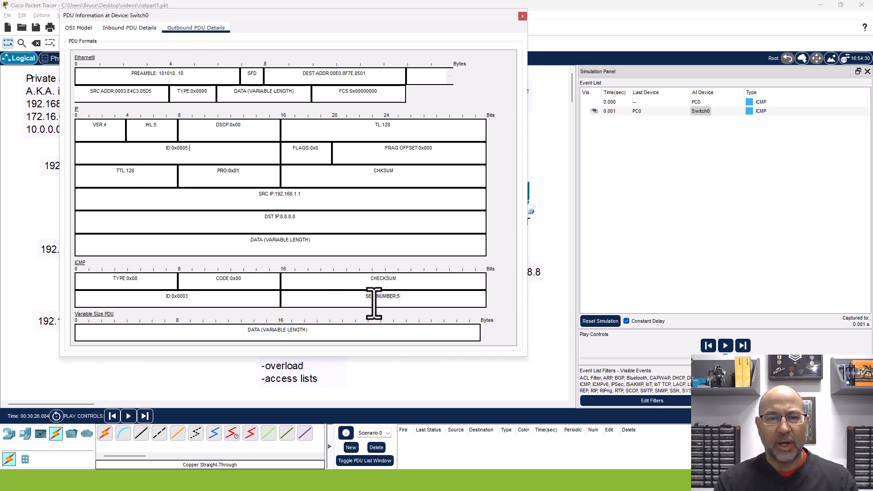
{"action": "left_click", "coordinate": [411, 301]}
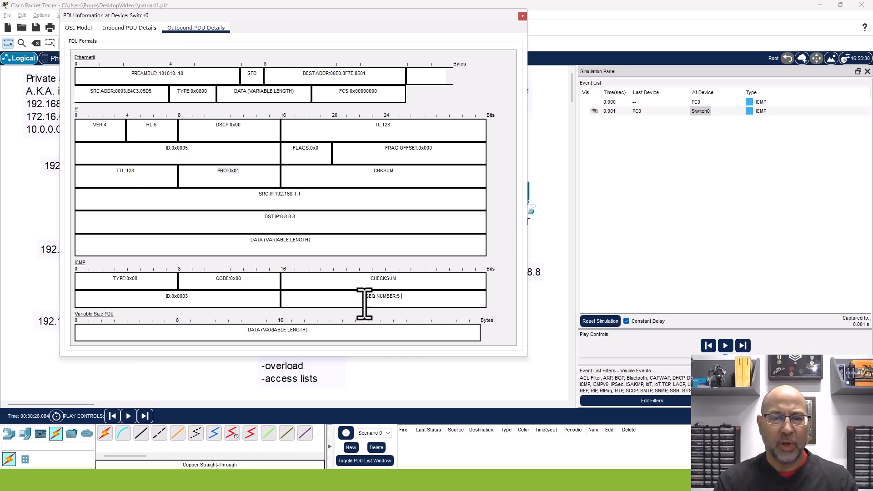
{"action": "left_click_drag", "start_coordinate": [401, 300], "coordinate": [361, 293]}
{"action": "left_click", "coordinate": [420, 301]}
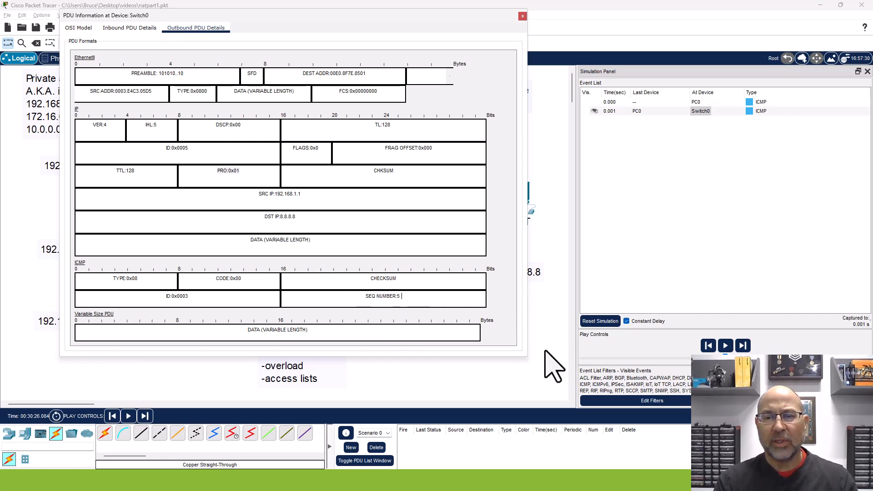
- Move the PDU details clear of the topology and advance the simulation through the first reply until PC0's next ICMP packet reaches Switch0
{"action": "left_click", "coordinate": [742, 347]}
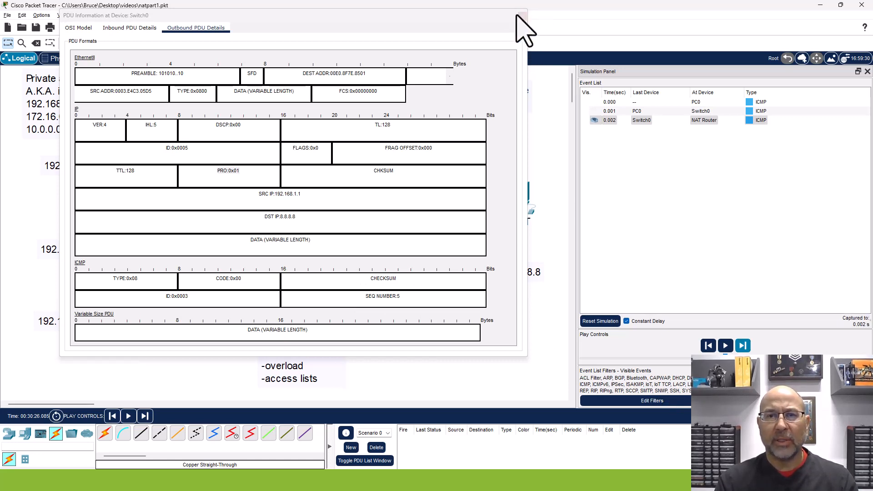
{"action": "left_click_drag", "start_coordinate": [478, 15], "coordinate": [493, 405]}
{"action": "left_click", "coordinate": [744, 348]}
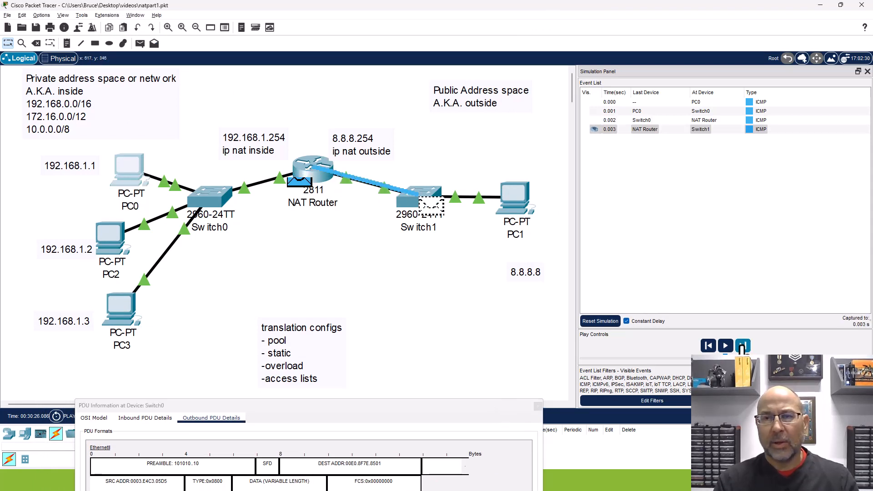
{"action": "left_click", "coordinate": [742, 346]}
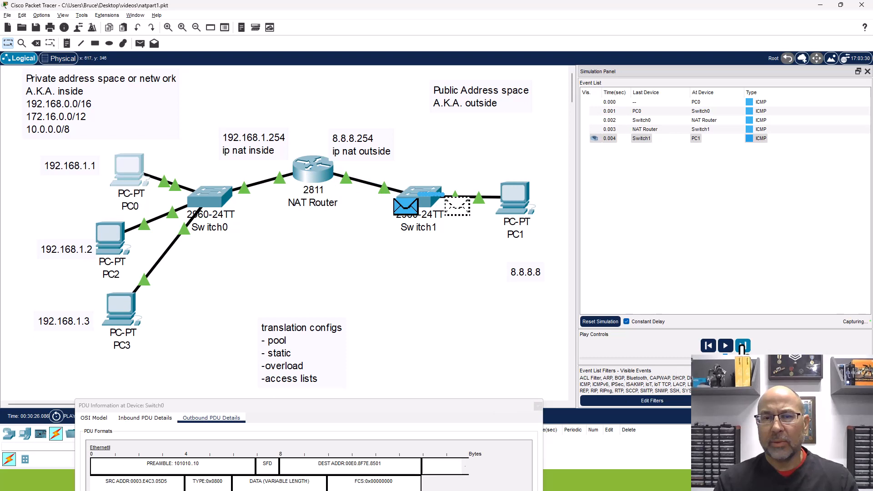
{"action": "left_click", "coordinate": [743, 347]}
{"action": "left_click", "coordinate": [742, 346]}
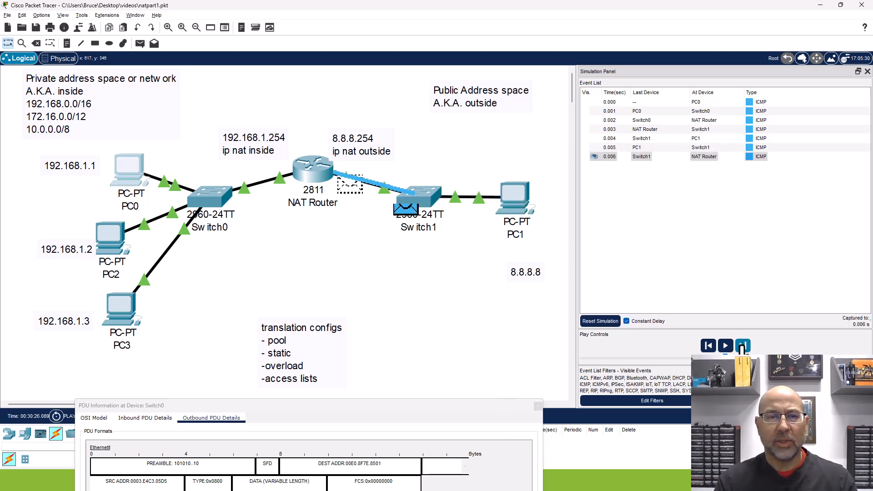
{"action": "left_click", "coordinate": [742, 346]}
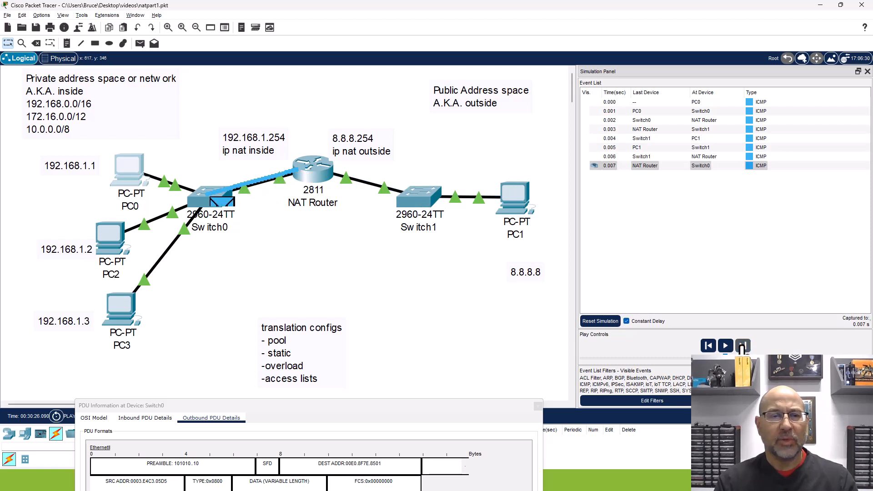
{"action": "left_click", "coordinate": [742, 347]}
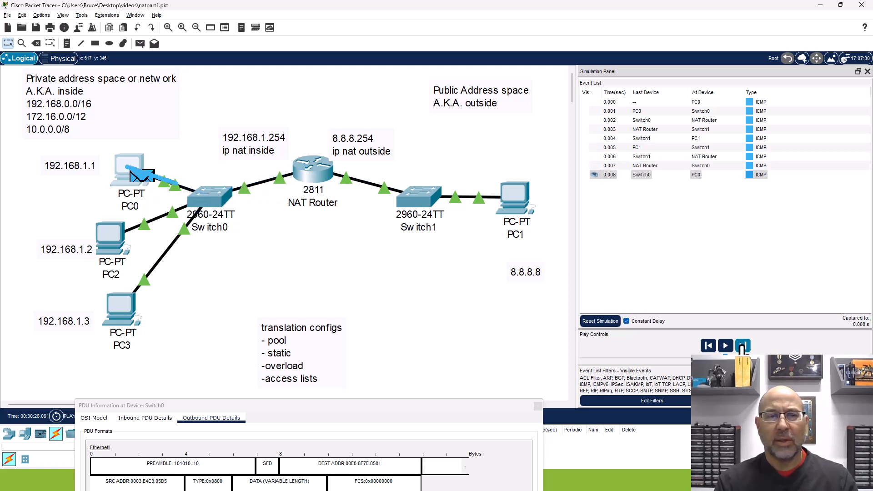
{"action": "left_click", "coordinate": [742, 346]}
{"action": "left_click", "coordinate": [743, 347]}
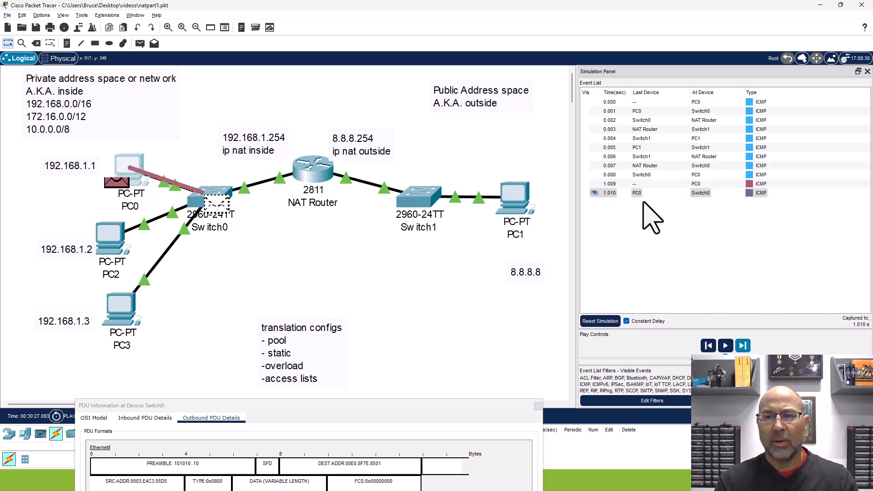
- Examine the IP header's ID and the ICMP sequence number in the outbound PDU details of PC0's second echo request at Switch0
{"action": "left_click", "coordinate": [691, 193]}
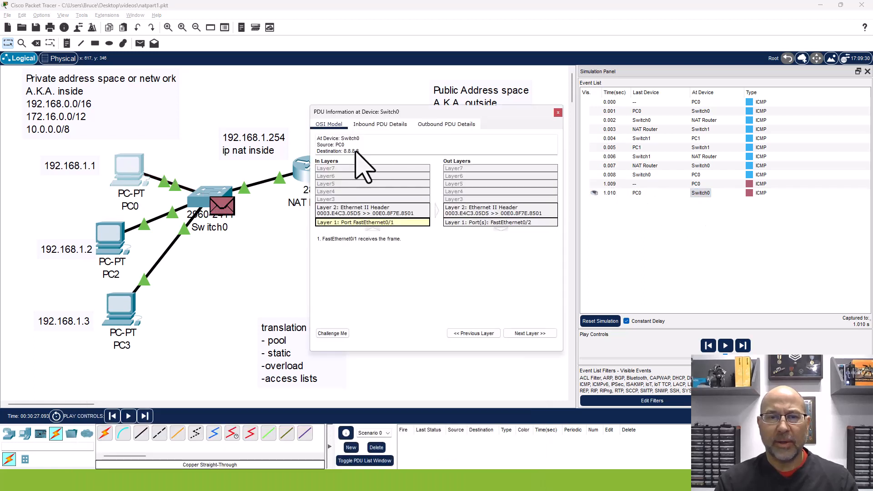
{"action": "left_click", "coordinate": [448, 124]}
{"action": "left_click_drag", "start_coordinate": [319, 151], "coordinate": [241, 196]}
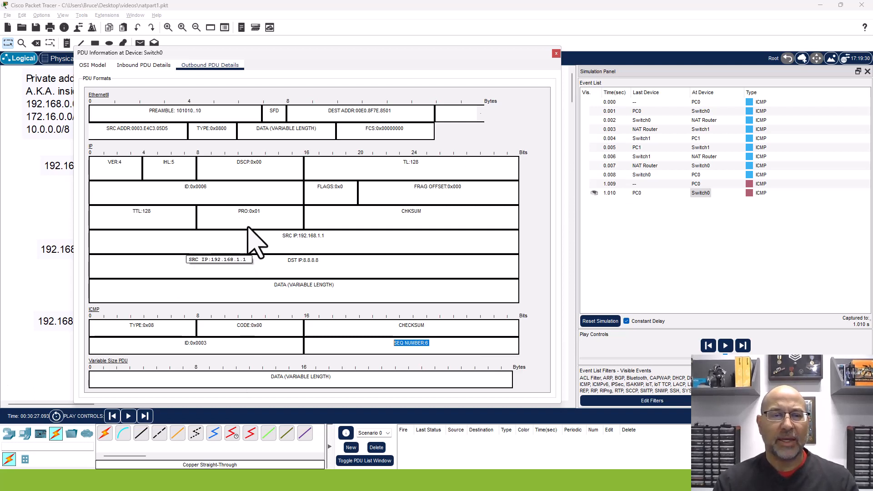
{"action": "left_click_drag", "start_coordinate": [223, 190], "coordinate": [170, 190]}
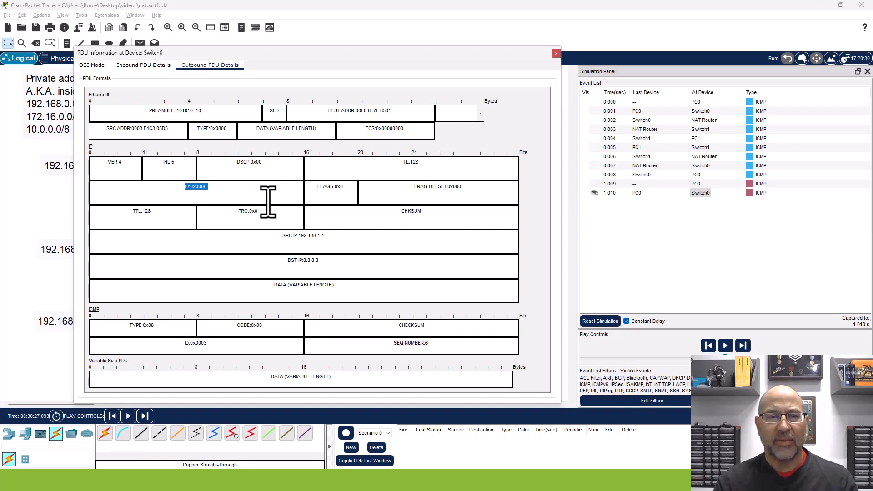
{"action": "left_click_drag", "start_coordinate": [437, 342], "coordinate": [380, 341]}
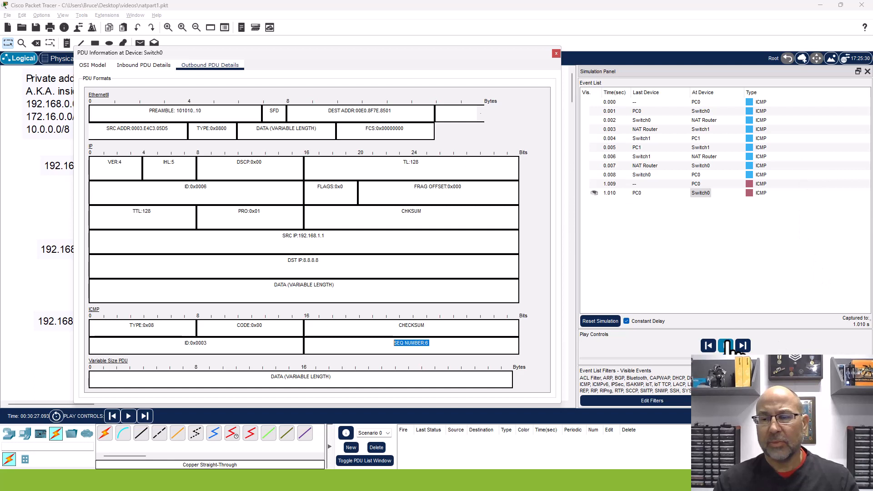
- Return to realtime mode and open the NAT Router's command line at a fresh prompt
{"action": "left_click", "coordinate": [812, 416]}
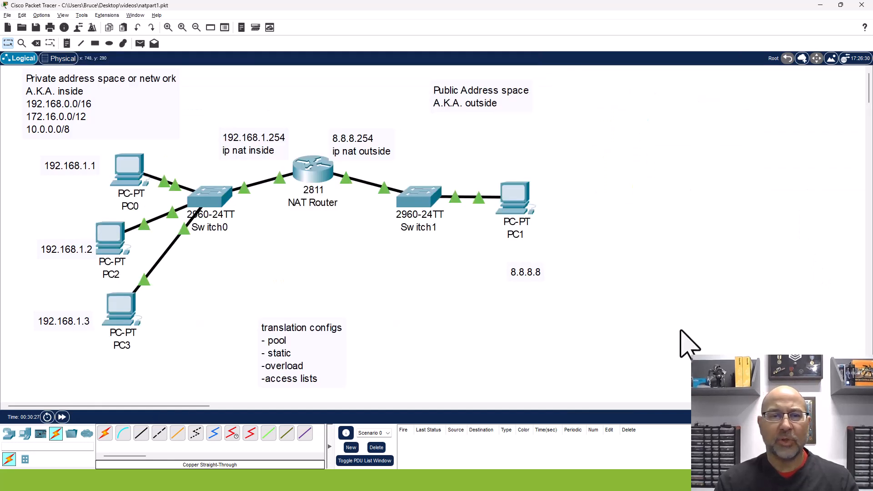
{"action": "left_click", "coordinate": [335, 173]}
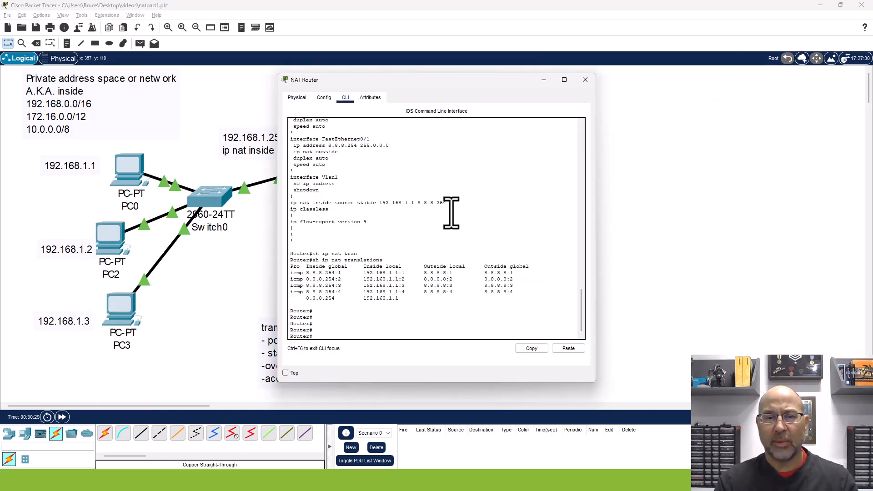
{"action": "key", "text": "Return"}
{"action": "key", "text": "Return"}
{"action": "key", "text": "Return"}
{"action": "key", "text": "Return"}
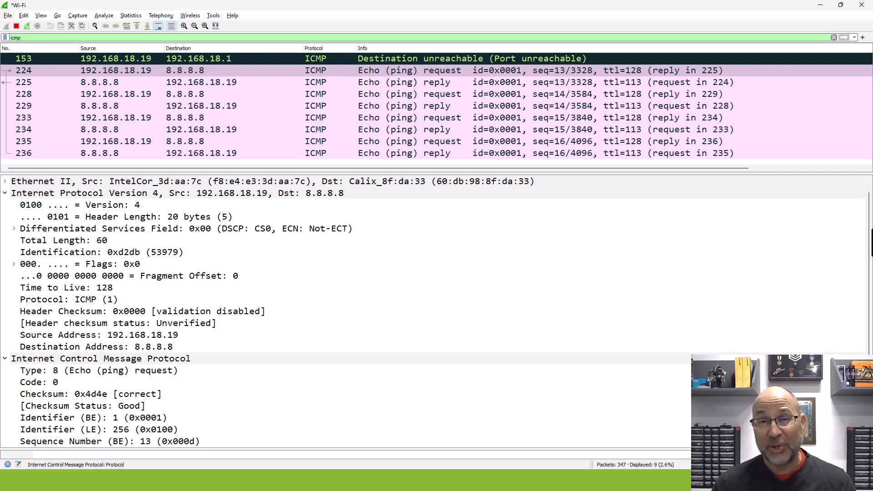
- Review the real ping in the Windows command prompt, then examine the IP identification and ICMP sequence number of its first echo request in Wireshark
{"action": "key", "text": "alt+Tab"}
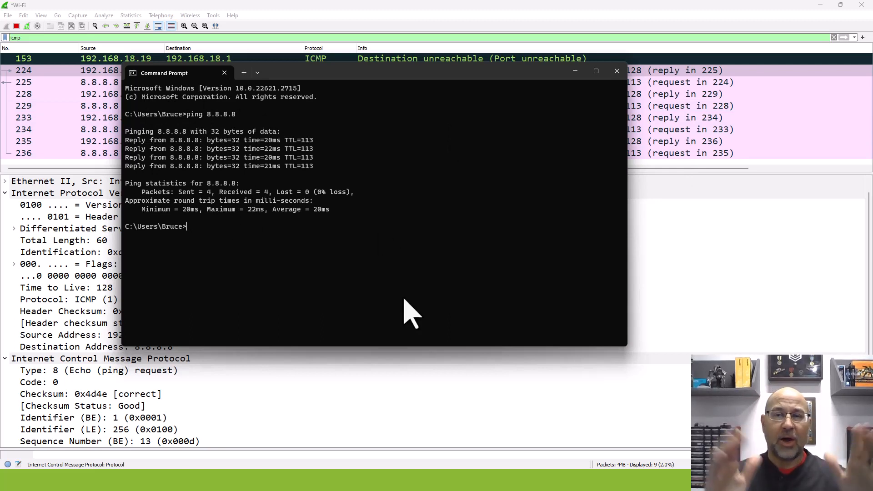
{"action": "left_click", "coordinate": [575, 70]}
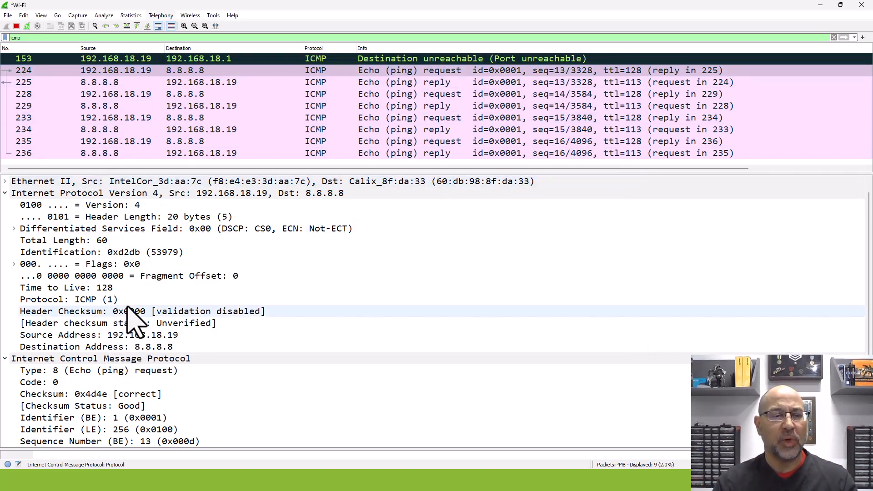
{"action": "left_click", "coordinate": [136, 253]}
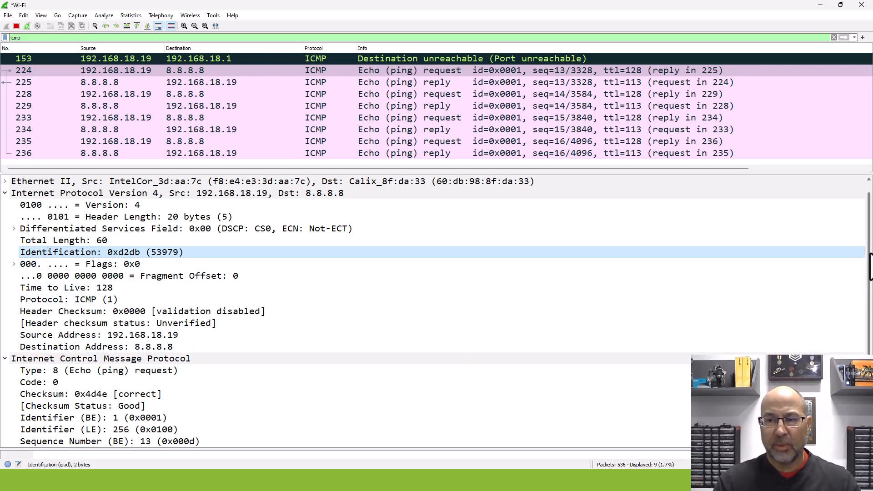
{"action": "scroll", "coordinate": [870, 268], "scroll_direction": "down", "scroll_amount": 1}
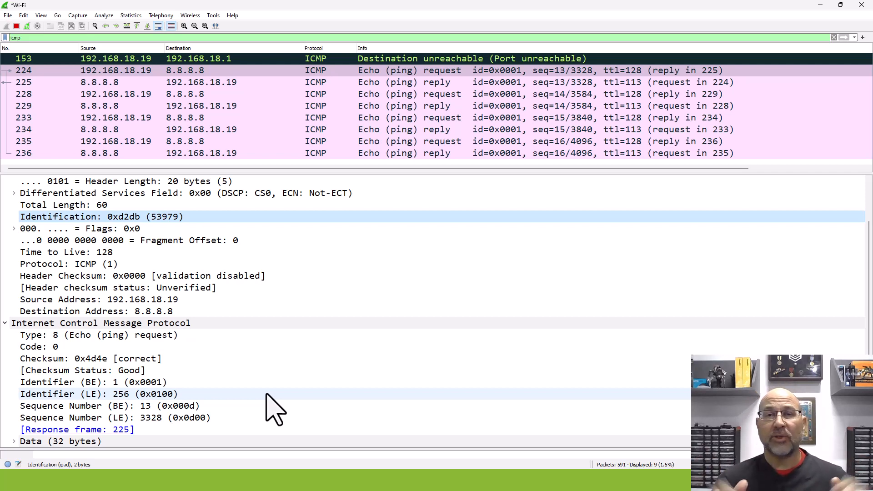
- Switch back to Packet Tracer, enter simulation mode and open PC2's command prompt, keeping its window clear of the event list
{"action": "key", "text": "alt+Tab"}
{"action": "left_click", "coordinate": [587, 80]}
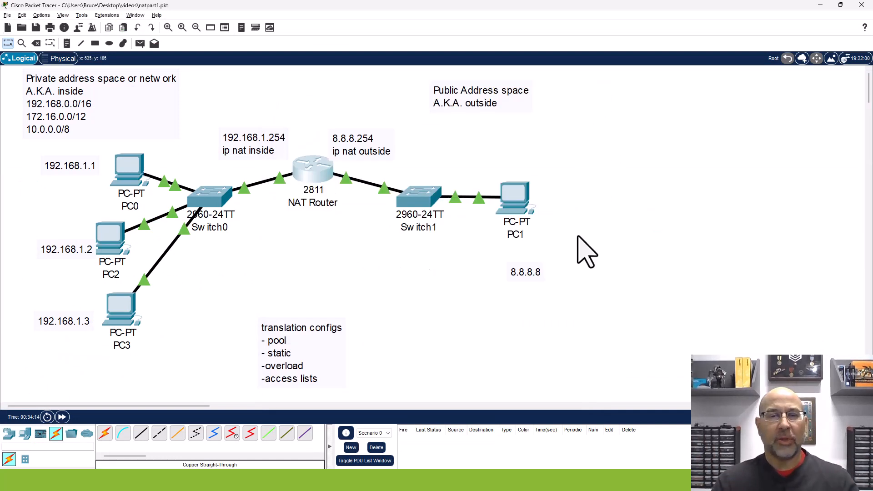
{"action": "left_click", "coordinate": [109, 237]}
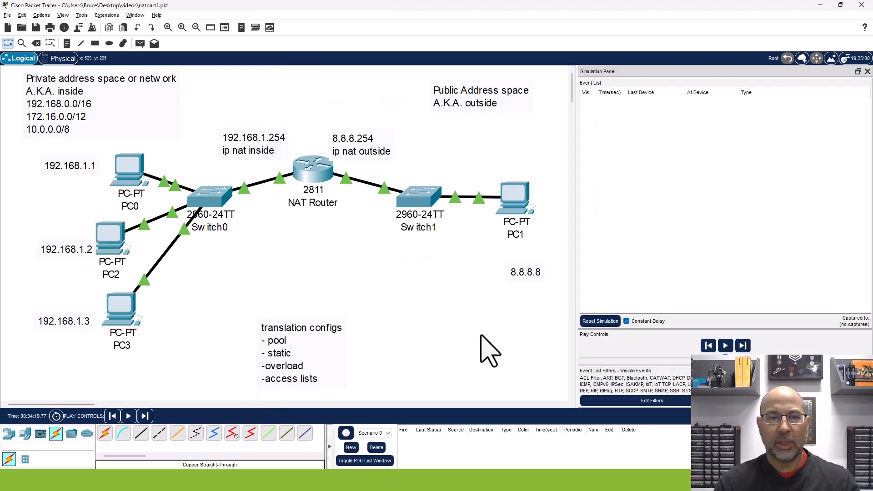
{"action": "left_click", "coordinate": [118, 236]}
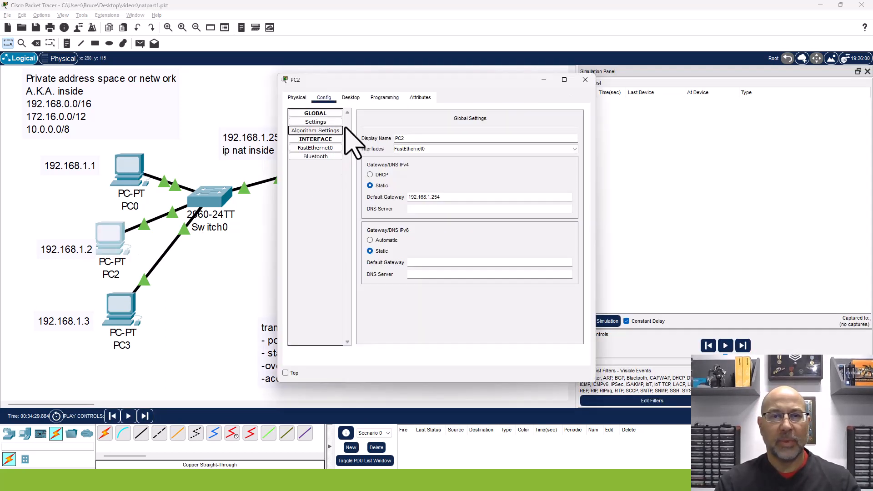
{"action": "left_click", "coordinate": [351, 98]}
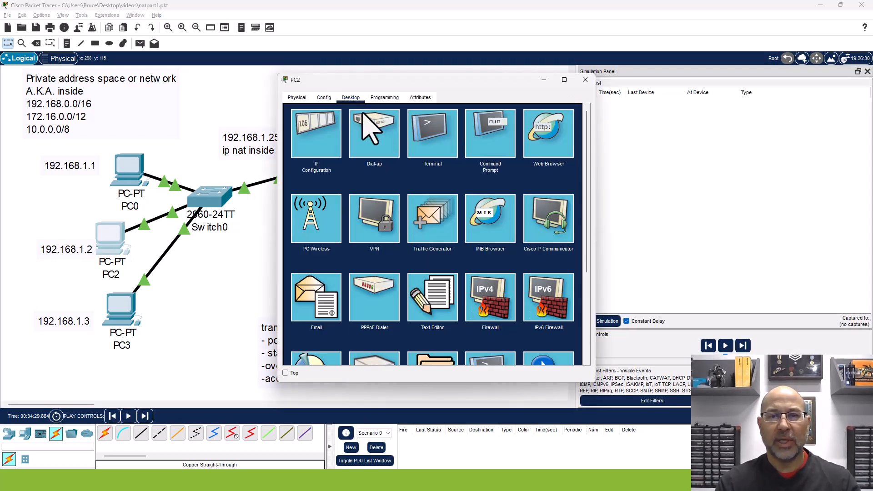
{"action": "left_click", "coordinate": [468, 146]}
{"action": "left_click_drag", "start_coordinate": [473, 82], "coordinate": [380, 95]}
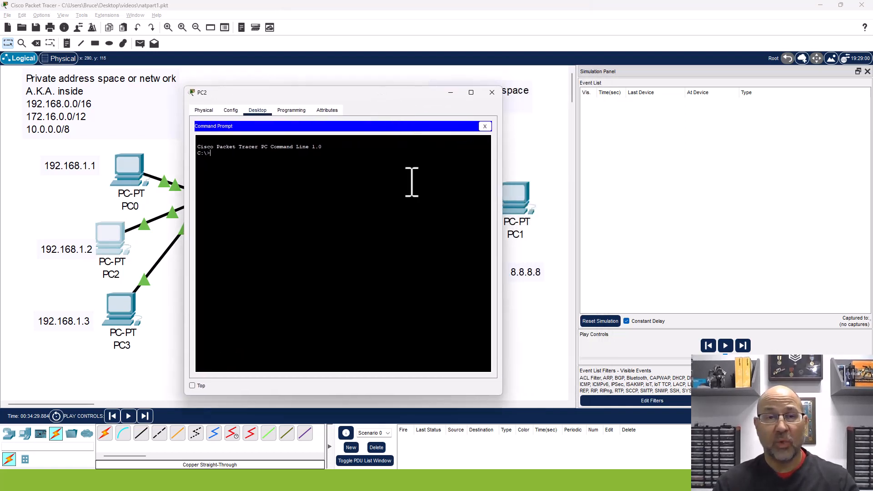
- Ping 8.8.8.8 from PC2 and advance the simulation until its ICMP packet reaches the NAT Router
{"action": "type", "text": "ping"}
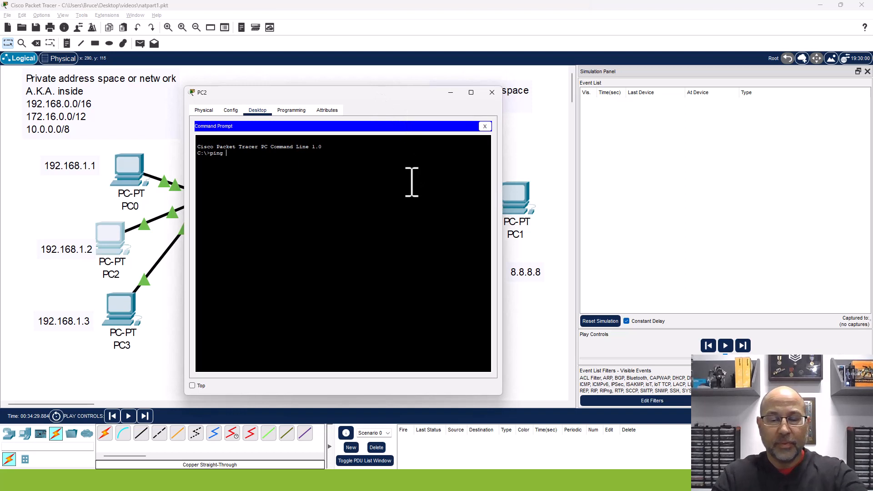
{"action": "type", "text": " 8.8.8.8"}
{"action": "key", "text": "Return"}
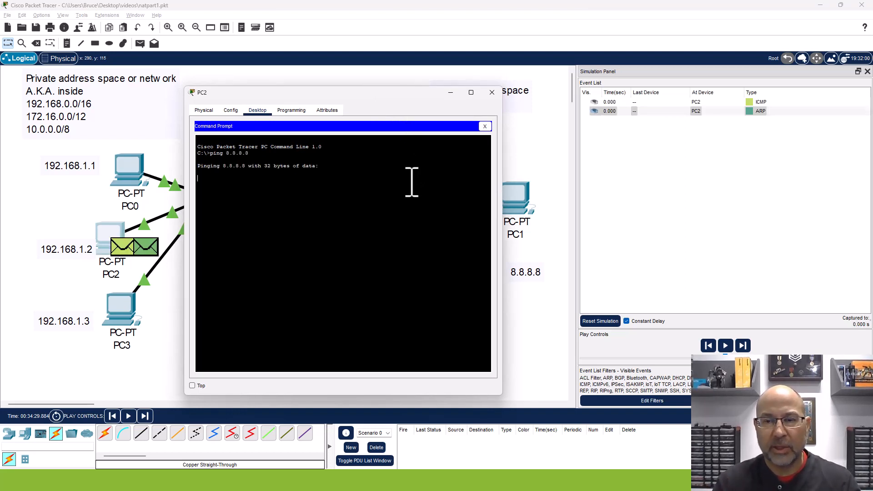
{"action": "left_click", "coordinate": [728, 346]}
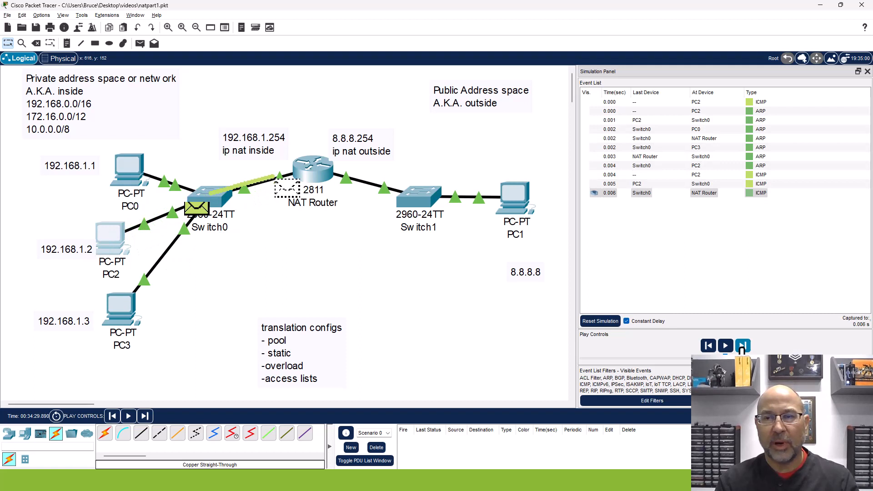
- Examine the source and destination IP addresses in the outbound PDU details of PC2's ICMP packet at the NAT Router
{"action": "left_click", "coordinate": [646, 193]}
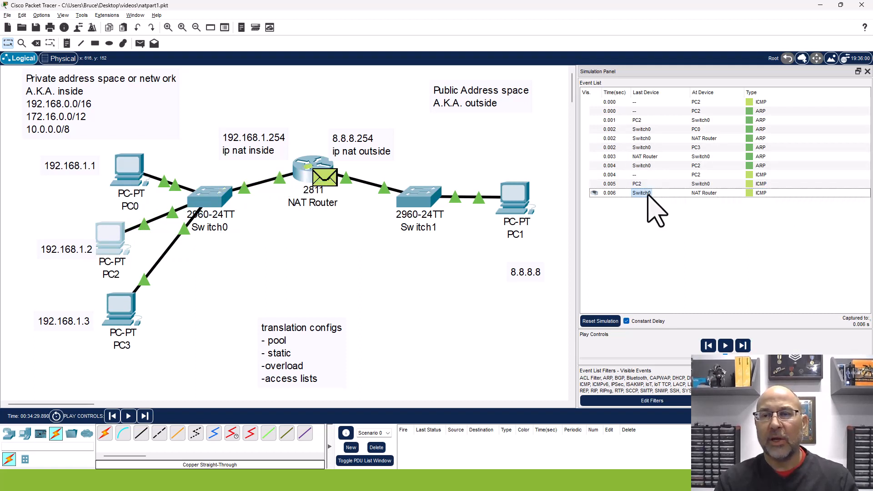
{"action": "left_click", "coordinate": [447, 122]}
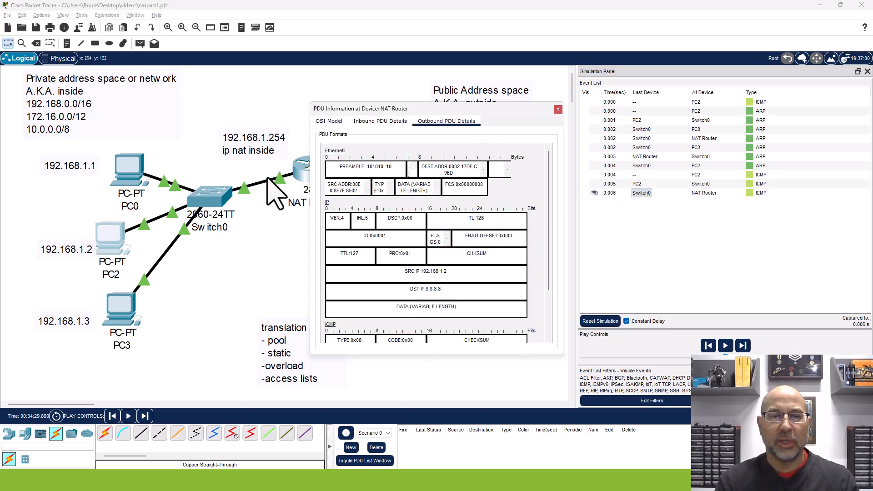
{"action": "left_click_drag", "start_coordinate": [306, 172], "coordinate": [79, 171]}
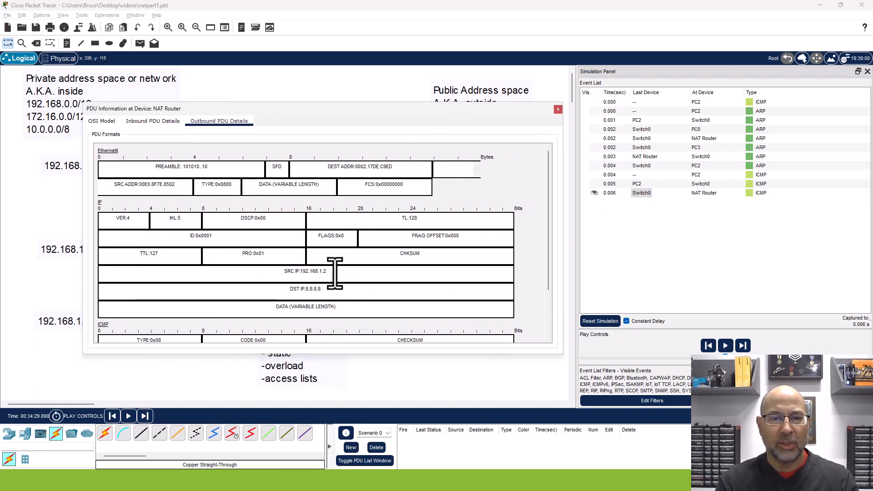
{"action": "left_click_drag", "start_coordinate": [334, 272], "coordinate": [266, 272]}
{"action": "left_click", "coordinate": [362, 295]}
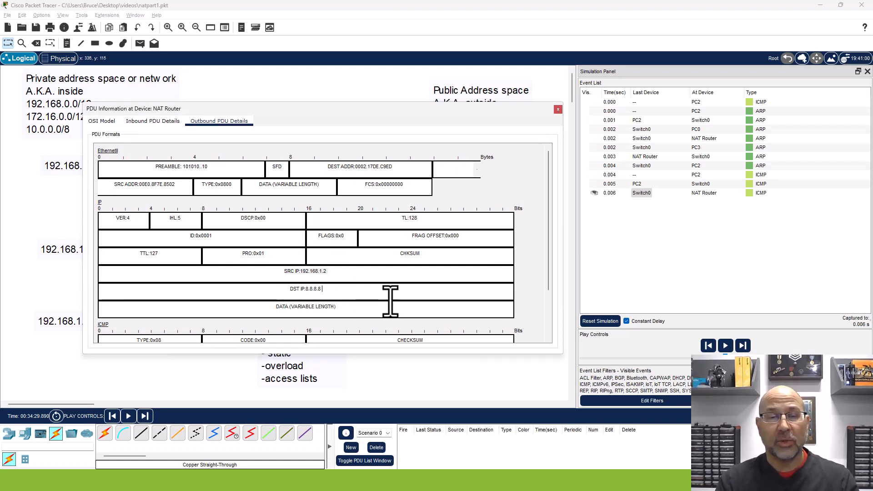
{"action": "left_click_drag", "start_coordinate": [350, 292], "coordinate": [282, 286]}
{"action": "left_click", "coordinate": [416, 278]}
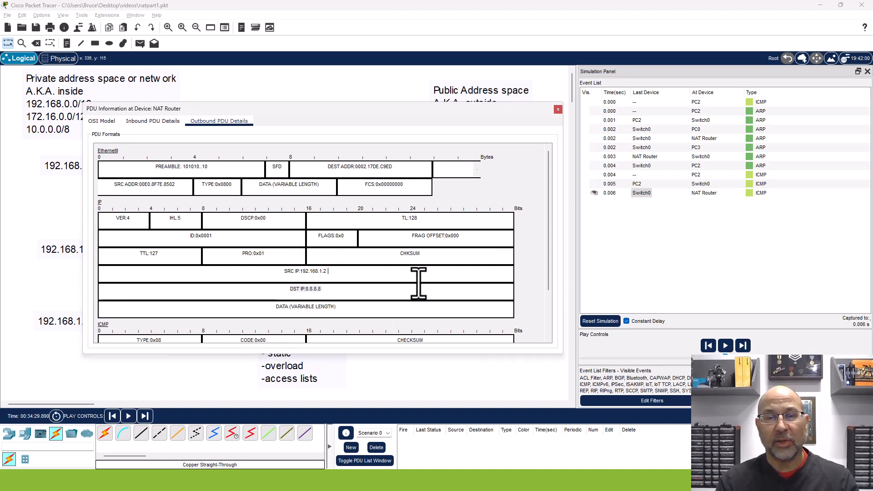
{"action": "left_click", "coordinate": [558, 110]}
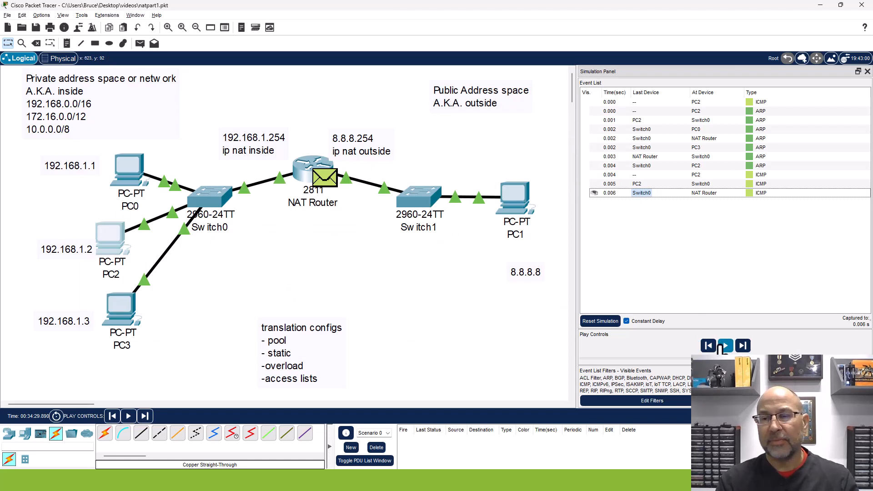
- Advance PC2's ICMP packet to PC1 and examine the destination IP address in its outbound PDU details there
{"action": "left_click", "coordinate": [743, 346]}
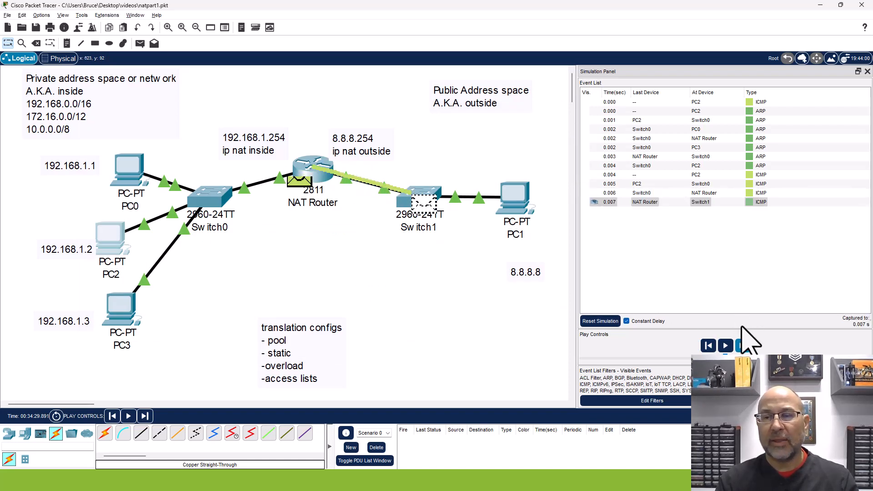
{"action": "left_click", "coordinate": [743, 346]}
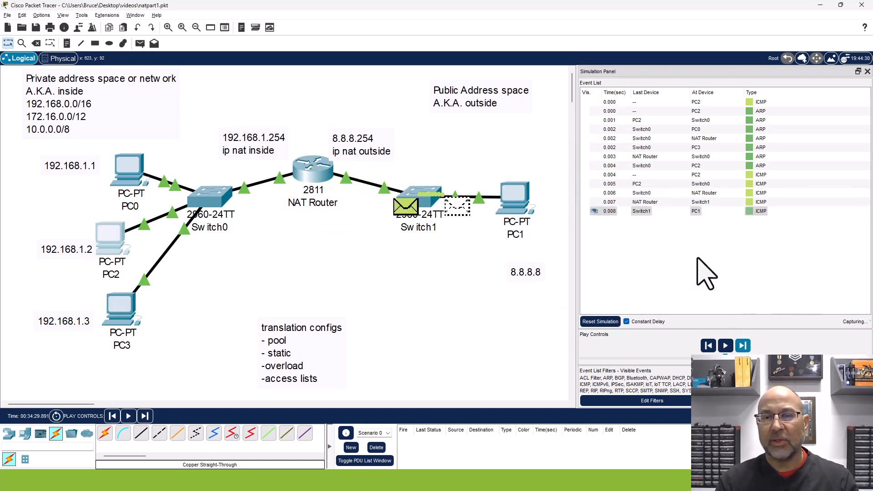
{"action": "left_click", "coordinate": [642, 212]}
{"action": "left_click", "coordinate": [437, 122]}
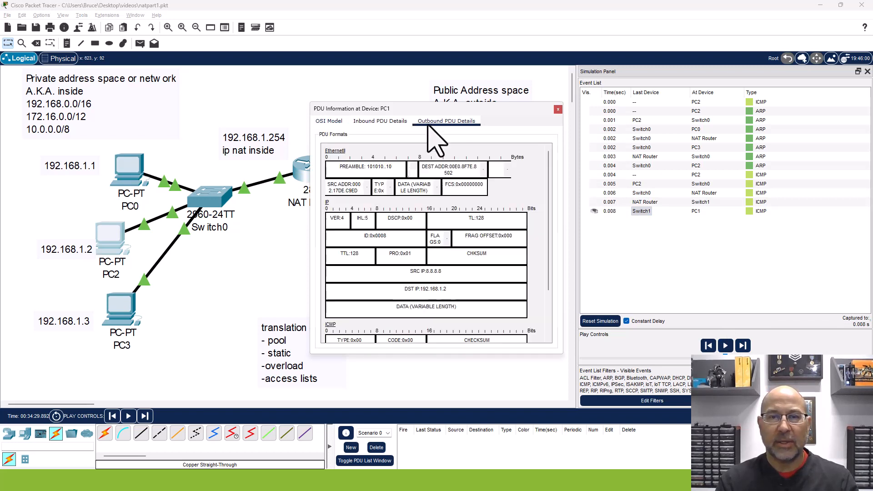
{"action": "left_click_drag", "start_coordinate": [309, 187], "coordinate": [122, 198]}
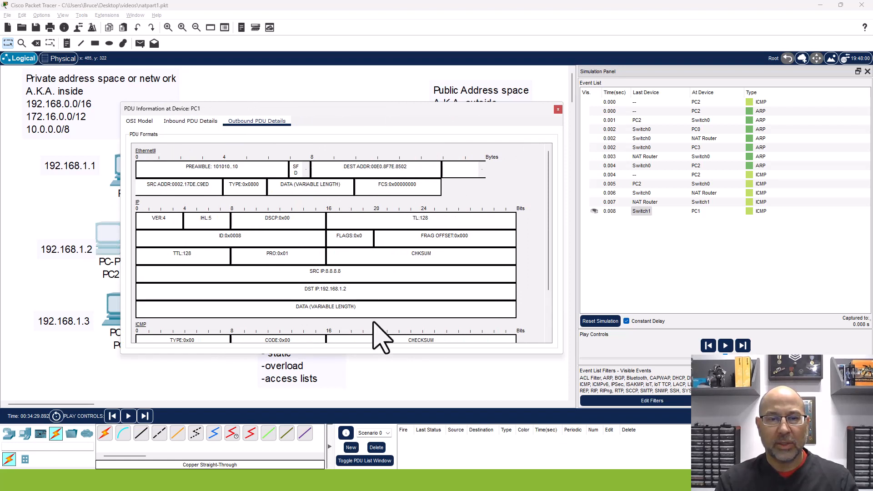
{"action": "left_click_drag", "start_coordinate": [351, 291], "coordinate": [298, 290]}
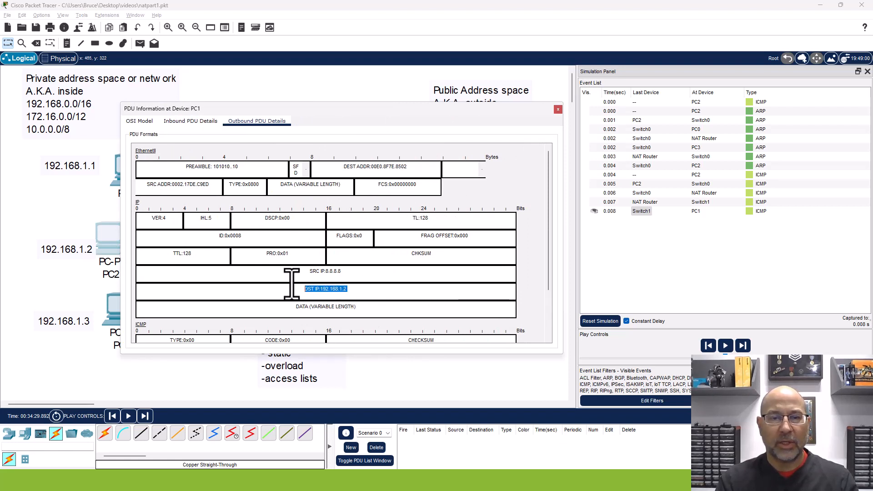
{"action": "left_click", "coordinate": [370, 294]}
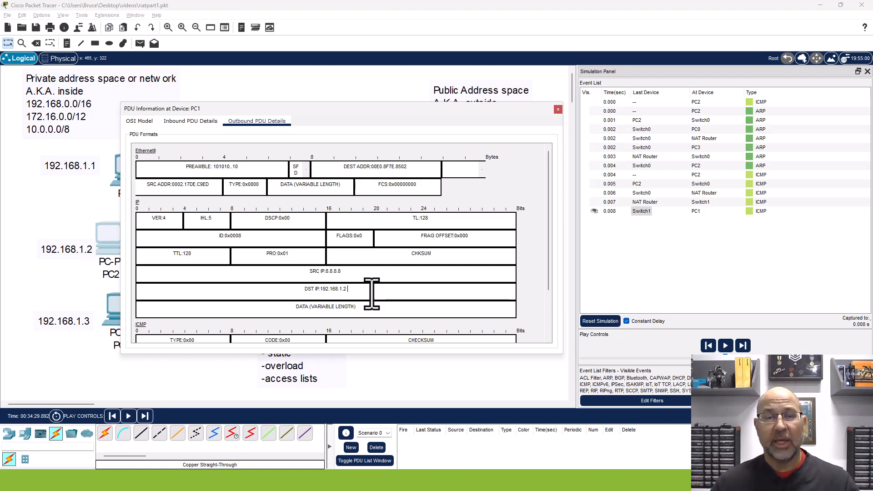
{"action": "left_click", "coordinate": [558, 110]}
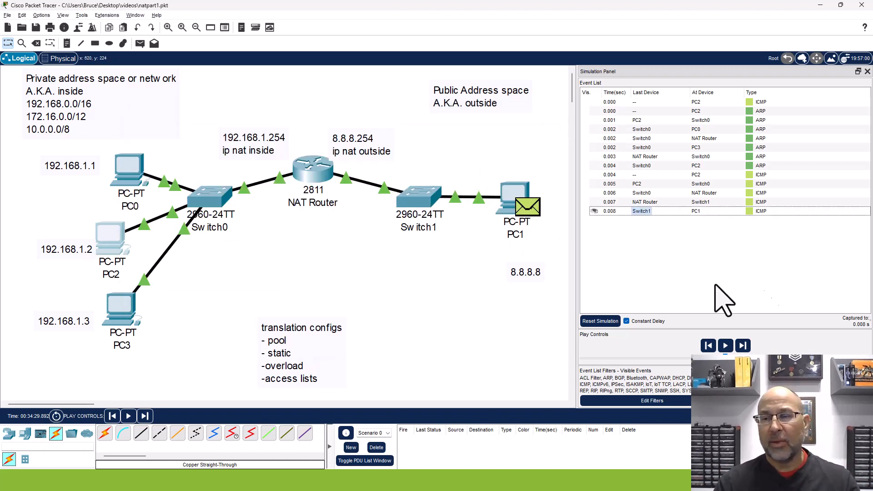
- Return to realtime mode and nudge PC0 and PC2 slightly upward in the topology
{"action": "left_click", "coordinate": [803, 417]}
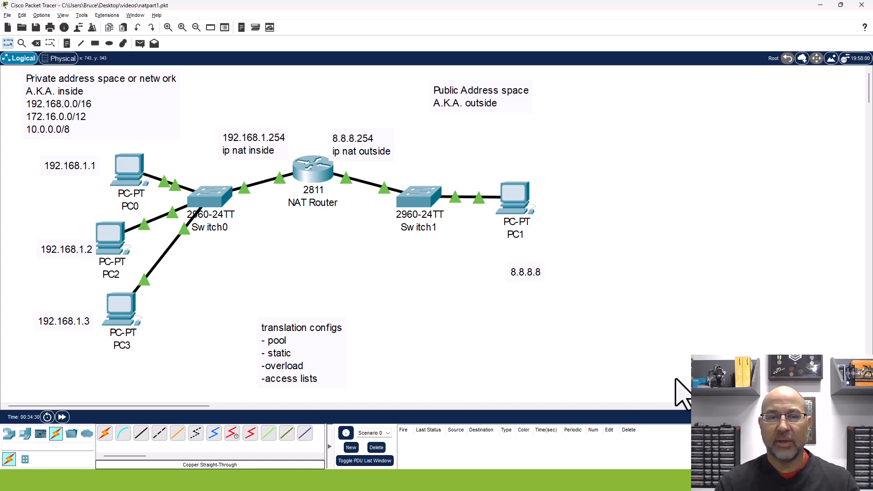
{"action": "mouse_move", "coordinate": [126, 168]}
{"action": "left_mouse_down"}
{"action": "mouse_move", "coordinate": [121, 174]}
{"action": "mouse_move", "coordinate": [127, 158]}
{"action": "left_mouse_up"}
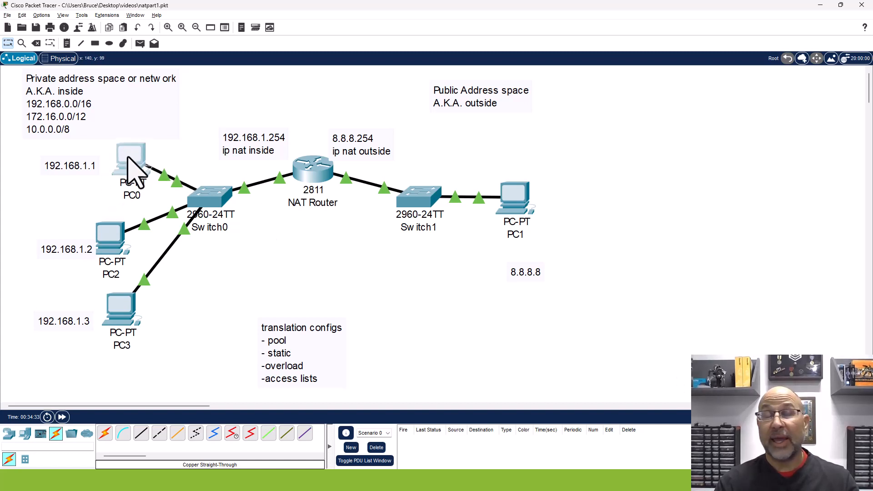
{"action": "left_click_drag", "start_coordinate": [106, 232], "coordinate": [109, 223]}
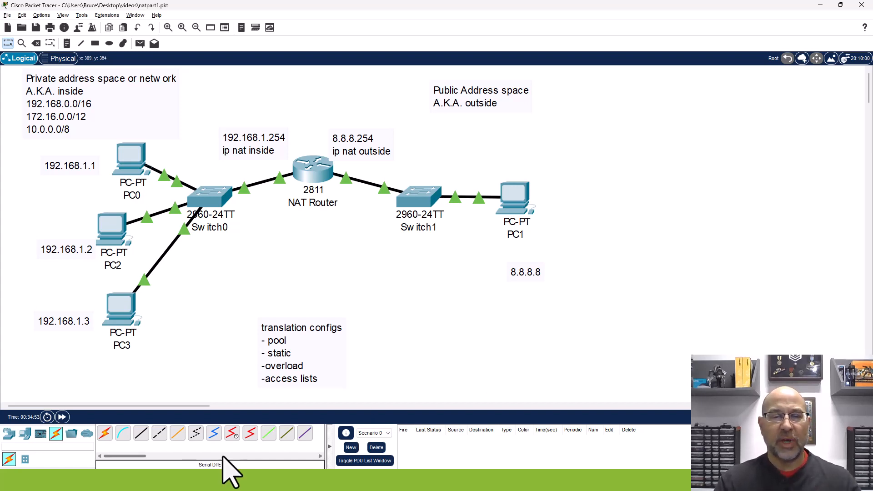
{"action": "double_click", "coordinate": [288, 359]}
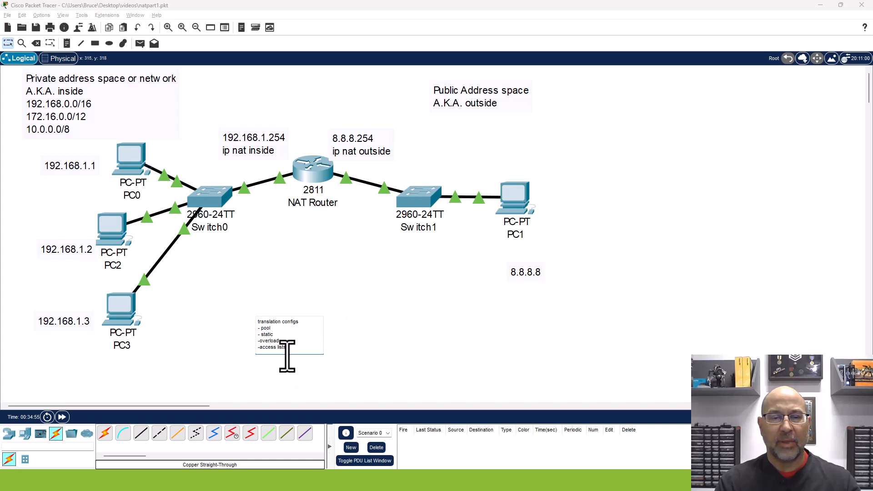
{"action": "left_click", "coordinate": [366, 377]}
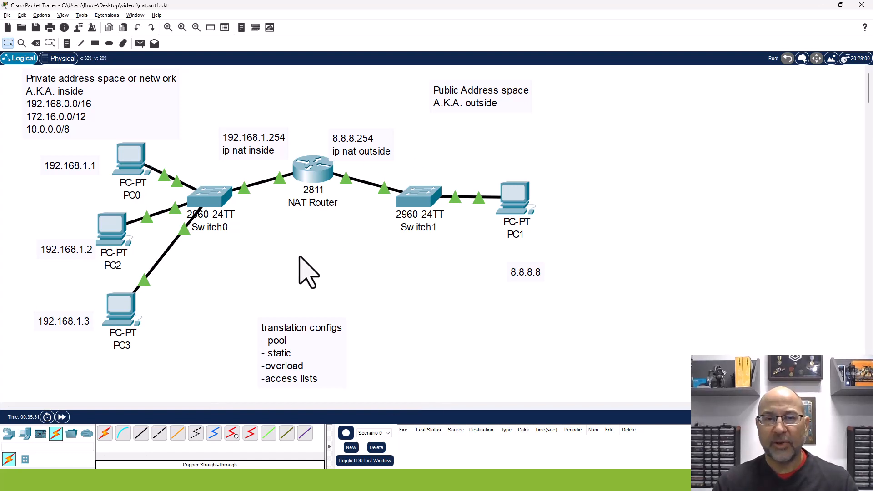
- In the NAT Router's CLI, enter global configuration mode and remove the static inside source translation of 192.168.1.1 to 8.8.8.254
{"action": "left_click", "coordinate": [314, 169]}
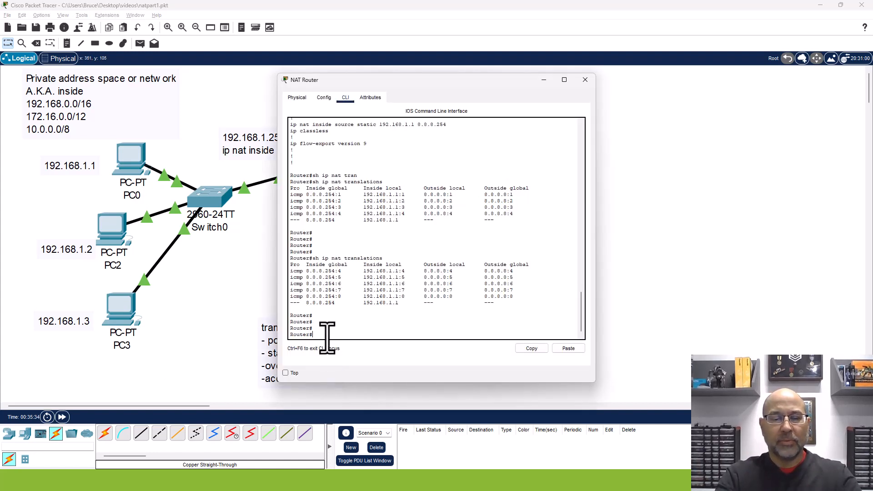
{"action": "type", "text": "conf t"}
{"action": "key", "text": "Return"}
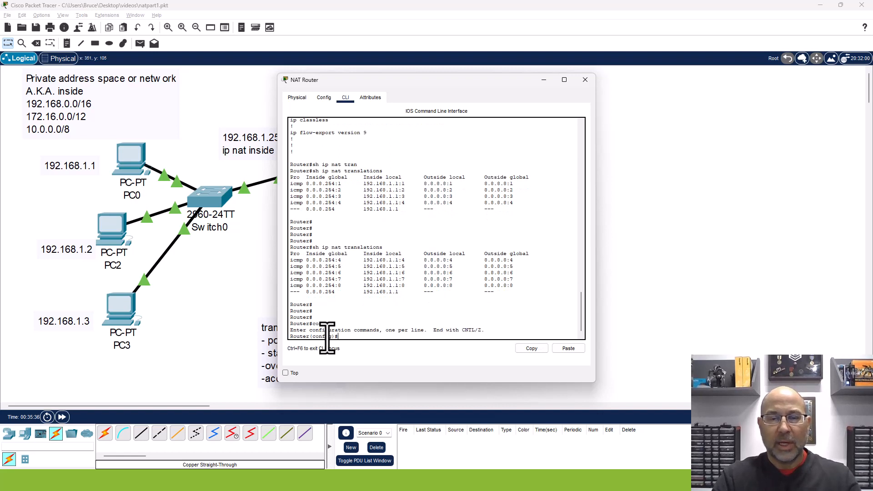
{"action": "key", "text": "Return"}
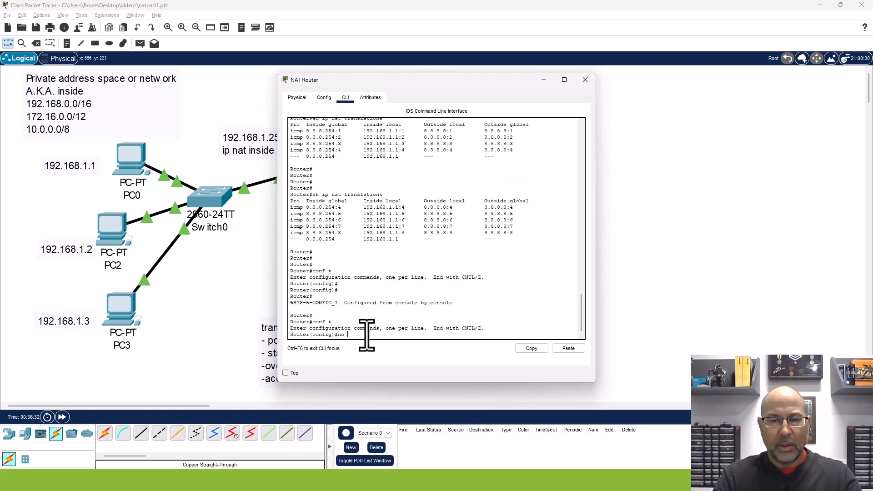
{"action": "right_click", "coordinate": [367, 336]}
{"action": "left_click", "coordinate": [389, 349]}
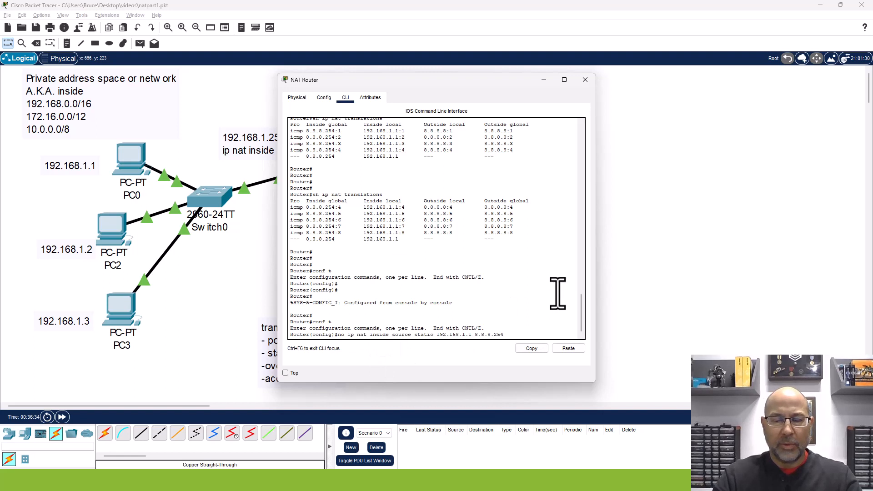
{"action": "key", "text": "Return"}
{"action": "key", "text": "Return"}
{"action": "key", "text": "Return"}
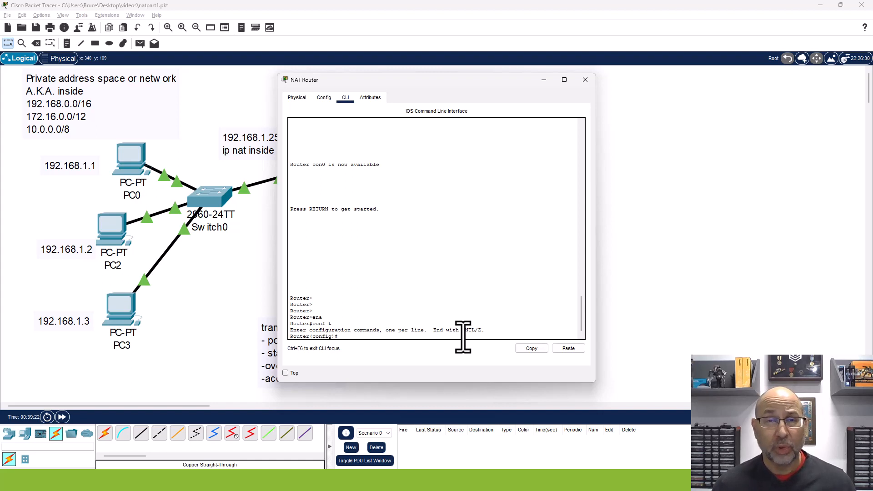
- Begin an ip nat pool command with the pool name my_pool, consulting the context help for each parameter
{"action": "type", "text": "ip nat"}
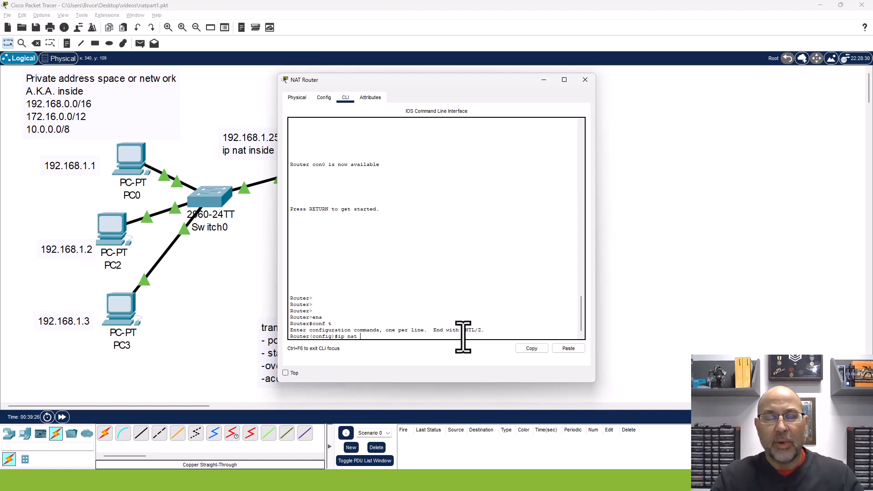
{"action": "type", "text": " ?"}
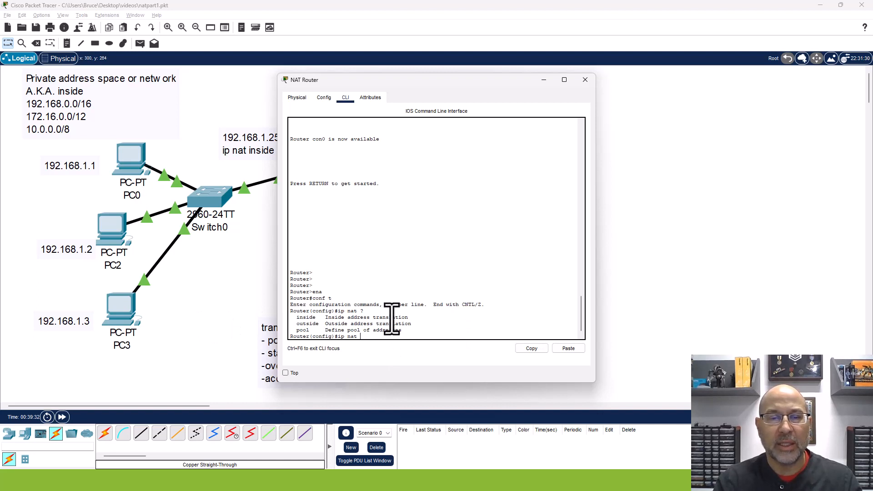
{"action": "type", "text": "pool"}
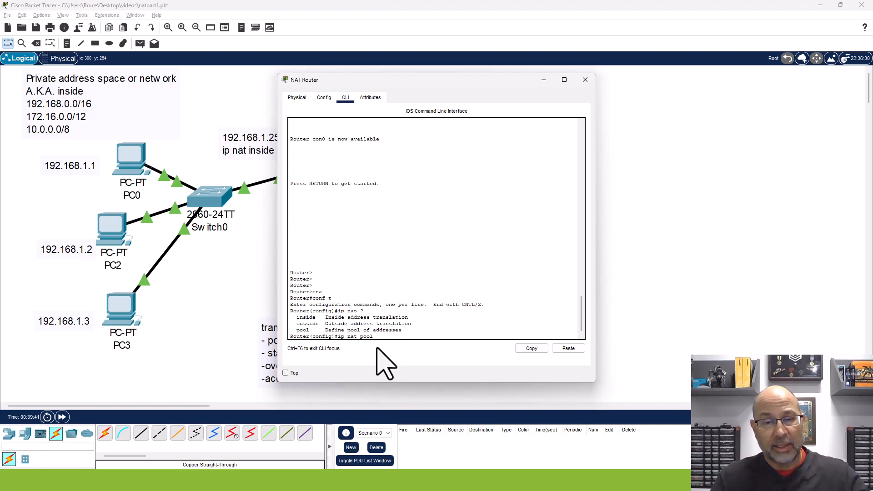
{"action": "type", "text": "?"}
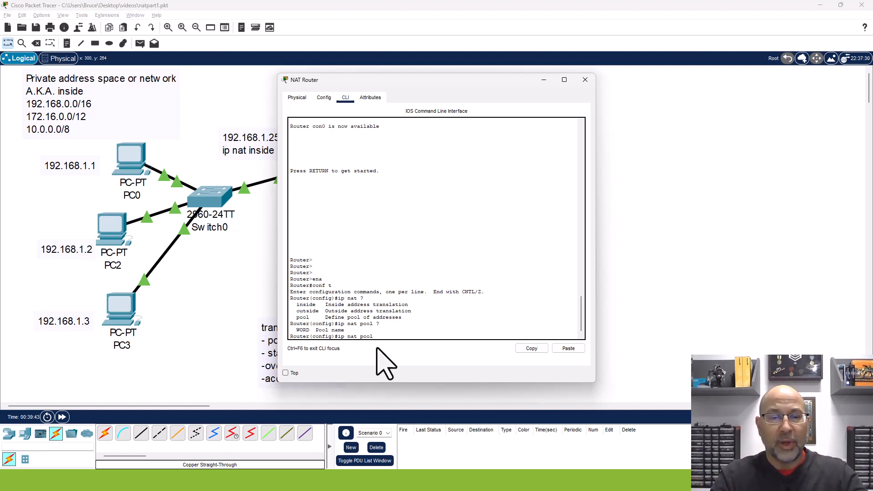
{"action": "type", "text": "my_pool "}
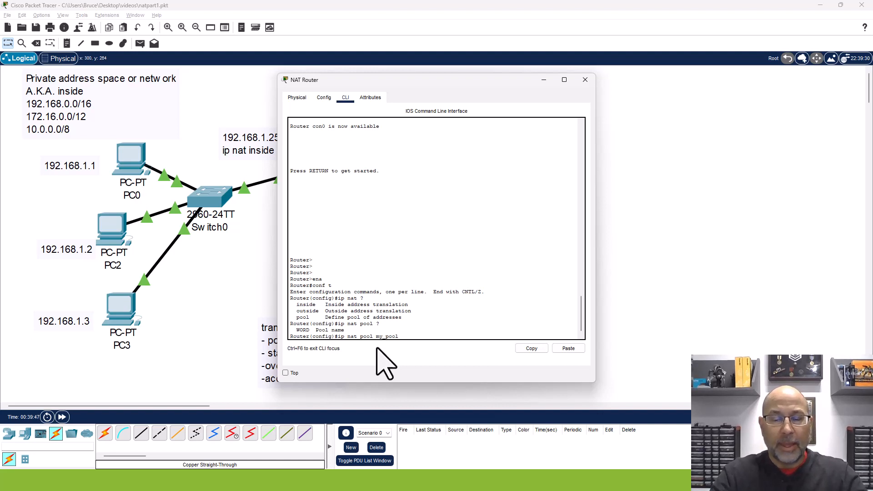
{"action": "type", "text": "?"}
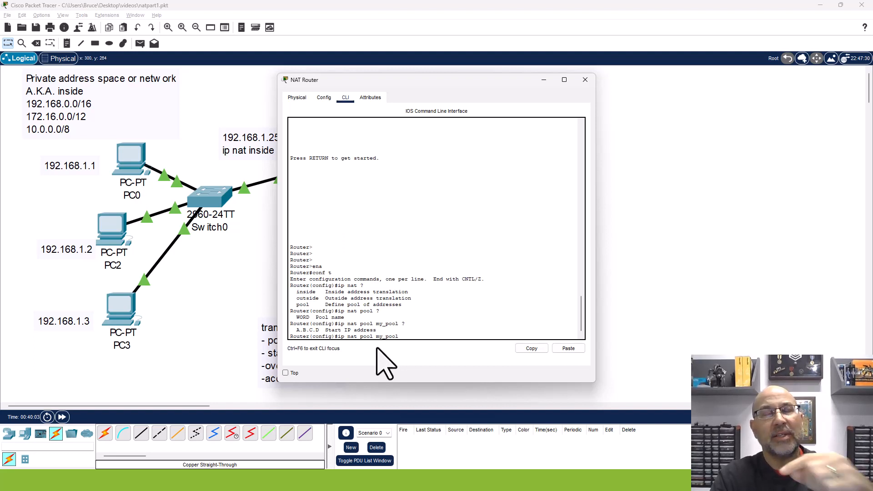
- Give the my_pool command the start address 8.8.8.91 and end address 8.8.8.93, consulting the context help after each
{"action": "type", "text": "8.8.8."}
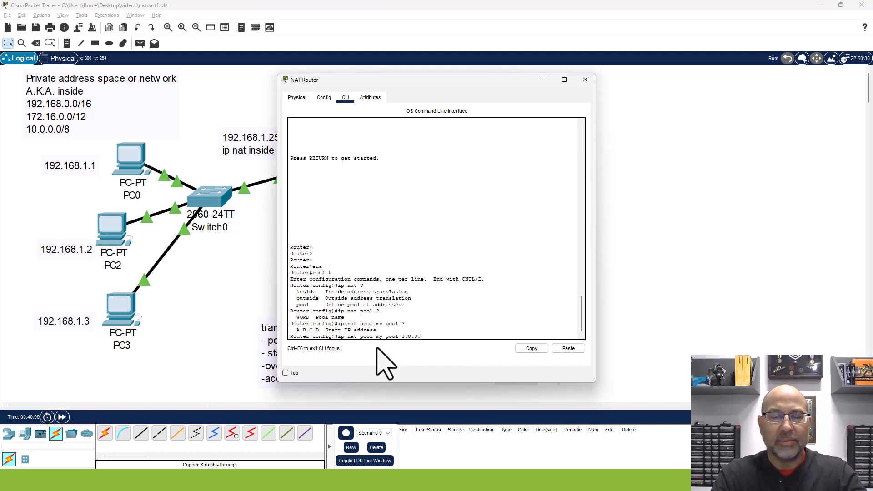
{"action": "type", "text": "91 "}
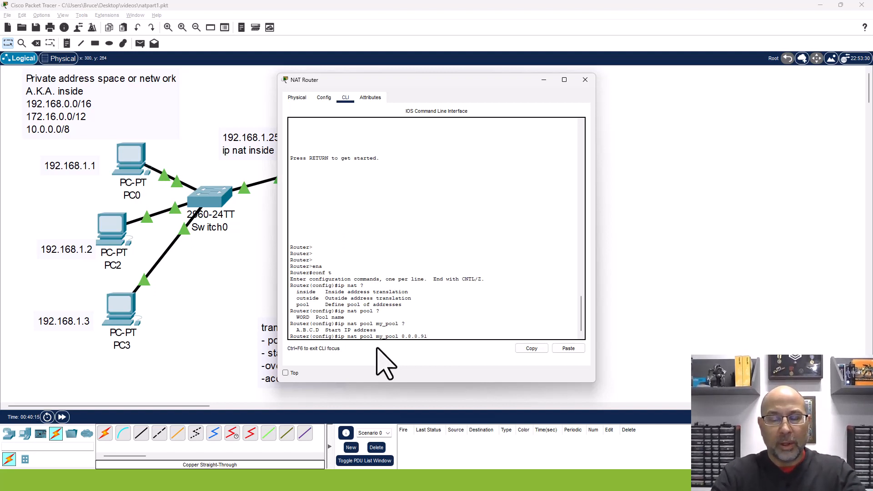
{"action": "type", "text": "?"}
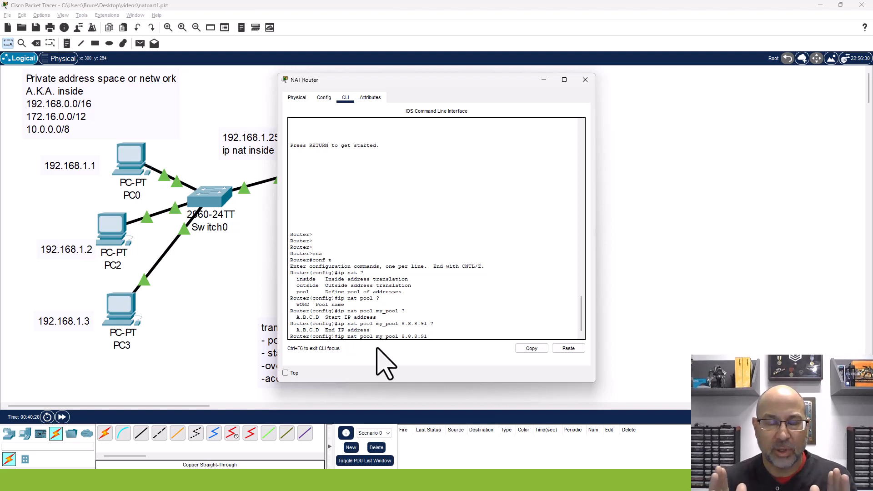
{"action": "type", "text": "8.8.8."}
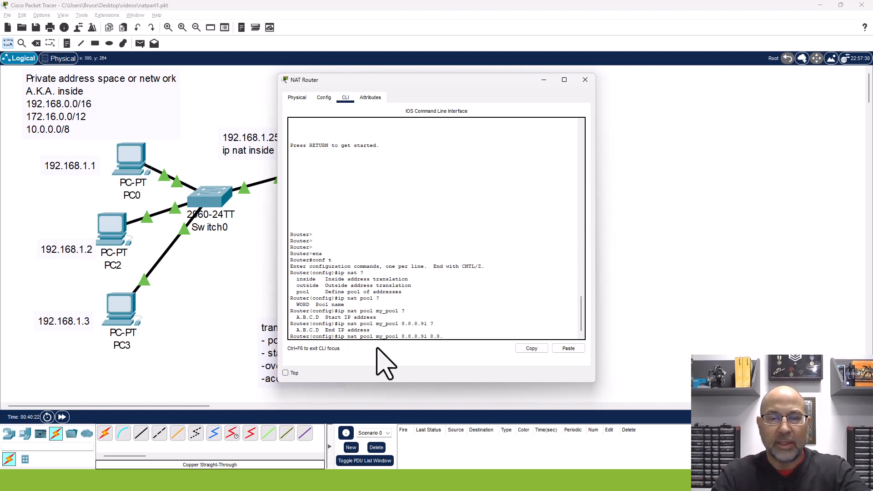
{"action": "type", "text": "93"}
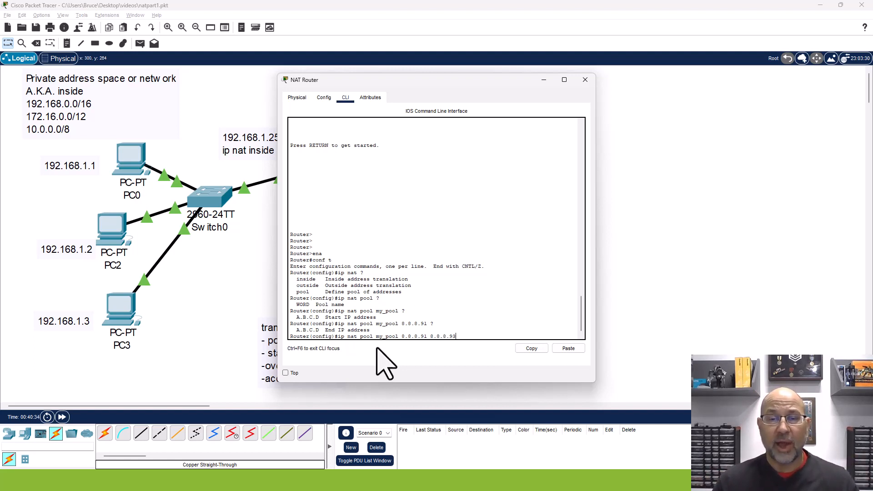
{"action": "type", "text": "?"}
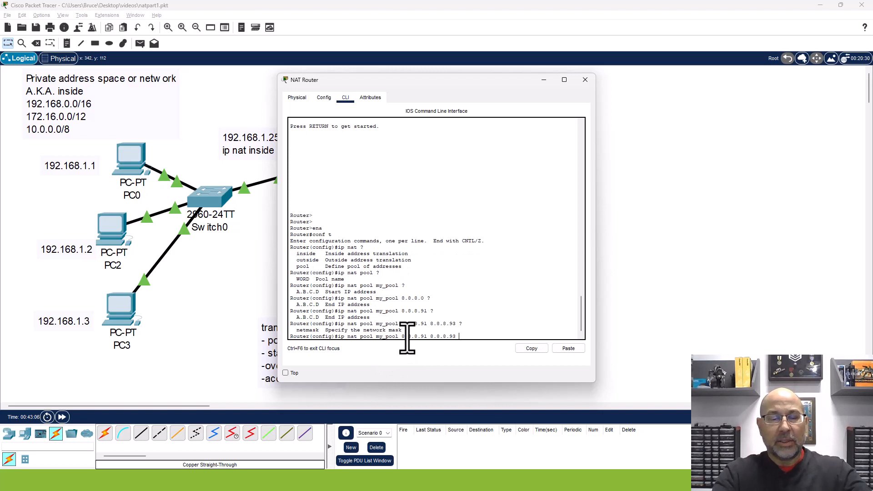
- Complete the my_pool command with netmask 255.255.255.0, check for further options and execute it
{"action": "type", "text": "t"}
{"action": "key", "text": "Tab"}
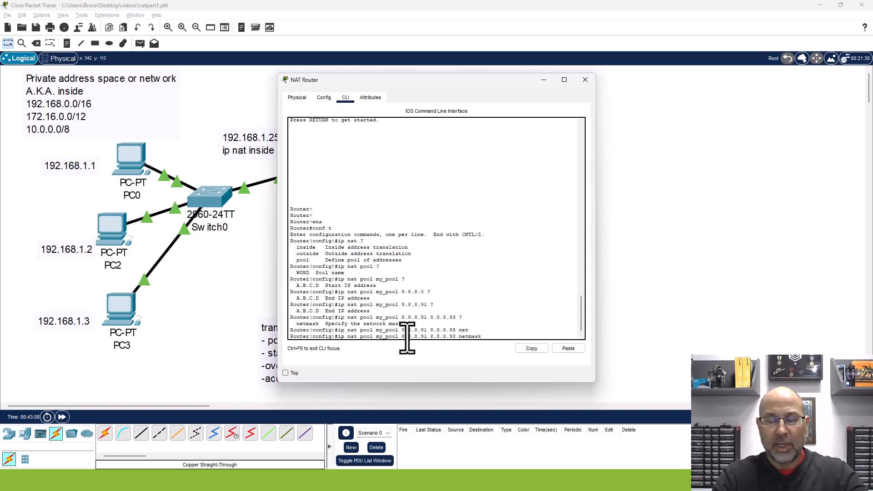
{"action": "type", "text": "255.2"}
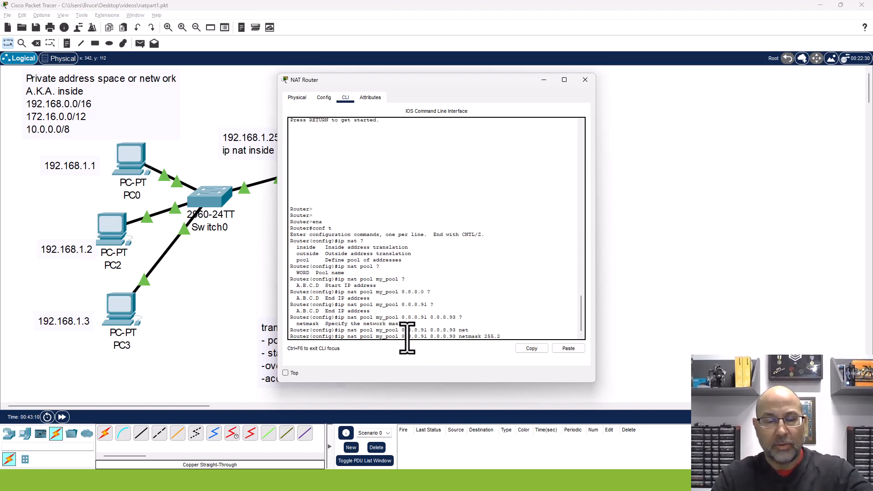
{"action": "type", "text": "55.255.0"}
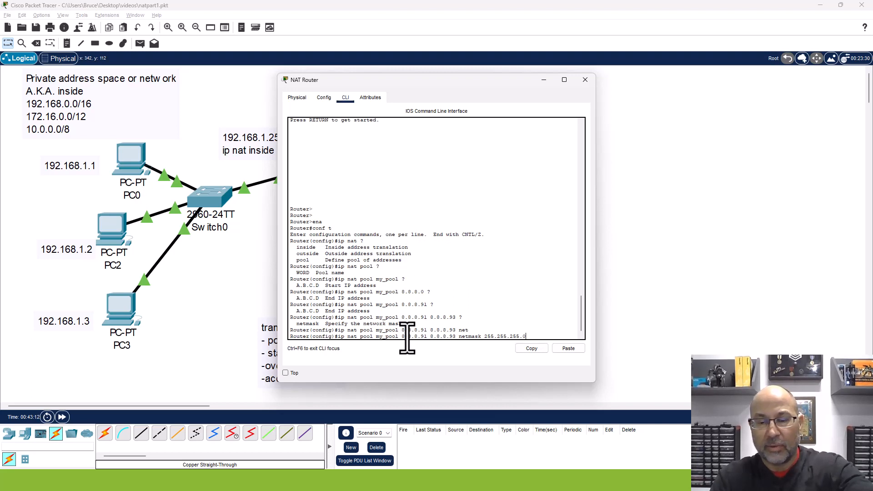
{"action": "type", "text": "? ?"}
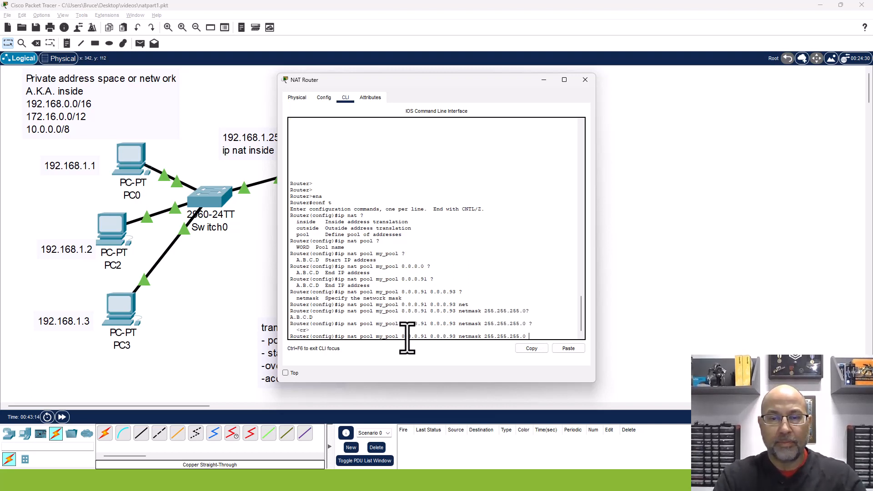
{"action": "key", "text": "Return"}
{"action": "key", "text": "Return"}
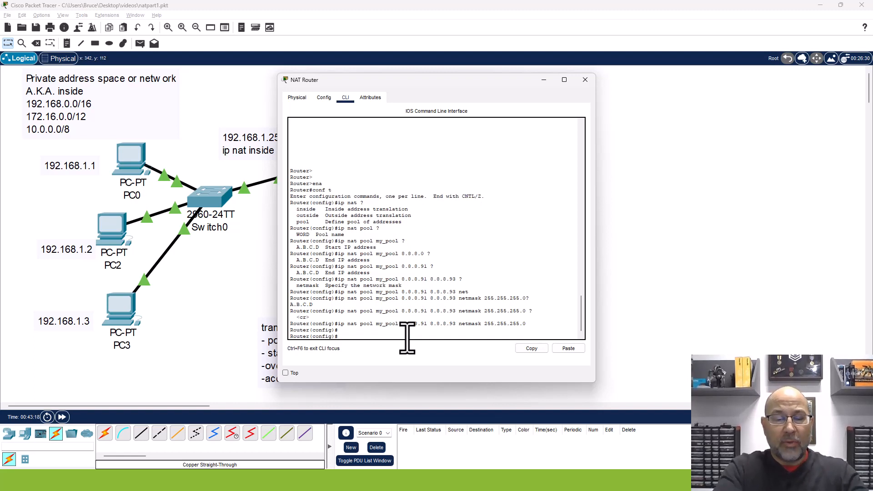
- Display the running configuration from configuration mode with do sh run and examine the NAT pool entry
{"action": "type", "text": "sh ru"}
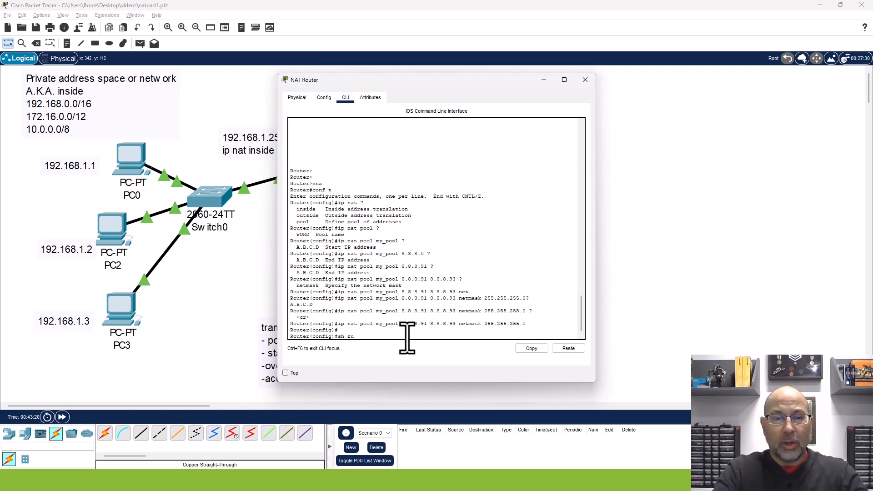
{"action": "key", "text": "BackSpace"}
{"action": "key", "text": "BackSpace"}
{"action": "key", "text": "BackSpace"}
{"action": "key", "text": "BackSpace"}
{"action": "key", "text": "BackSpace"}
{"action": "type", "text": "do s"}
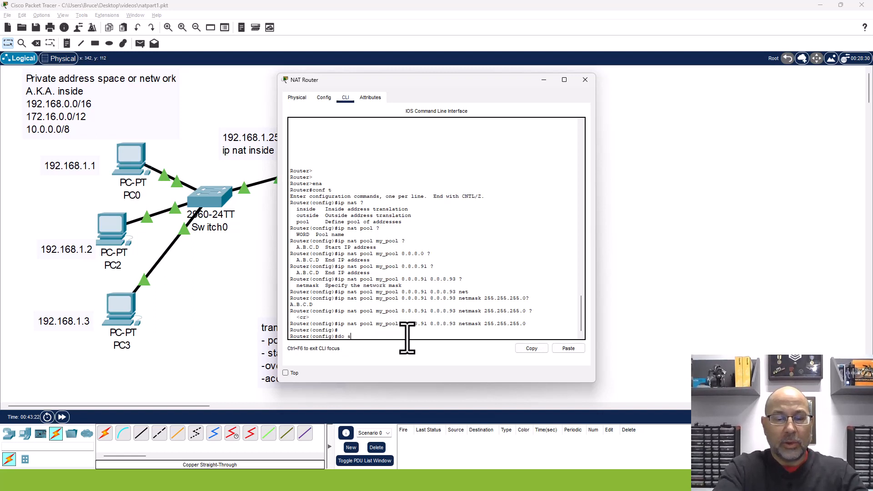
{"action": "type", "text": "h run"}
{"action": "key", "text": "Return"}
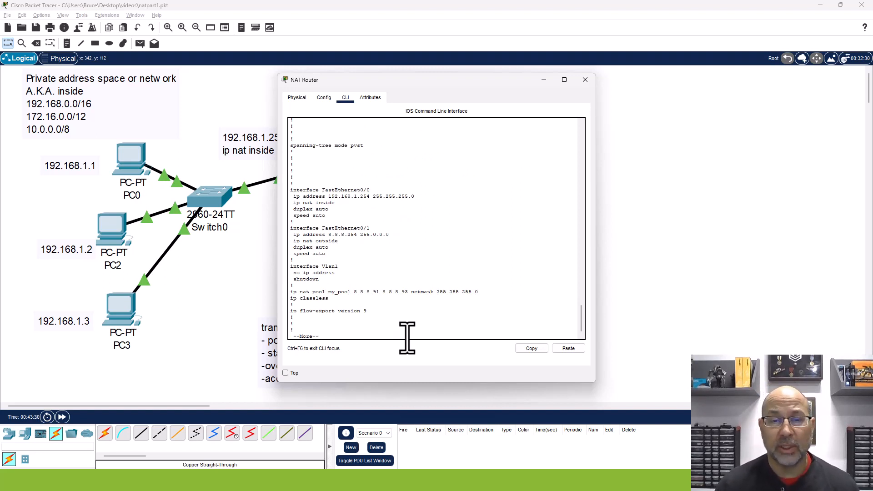
{"action": "key", "text": "q"}
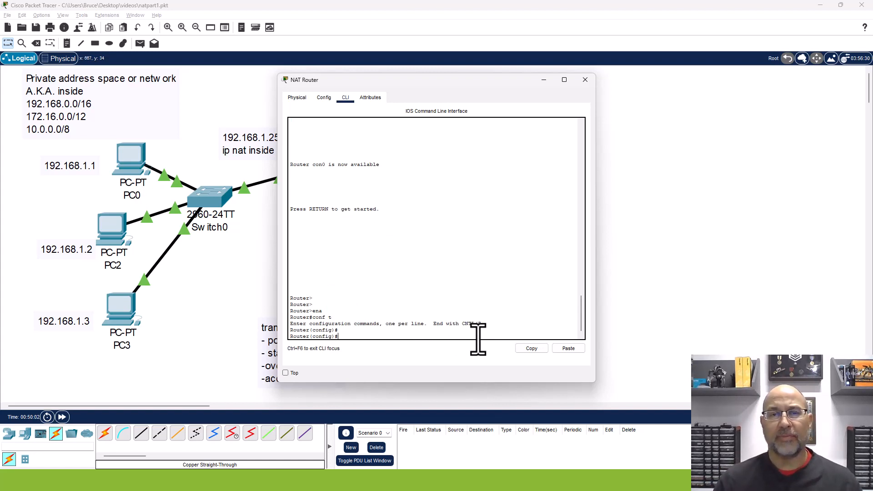
- Begin an access-list 43 command with the permit action, consulting the context help after the list number
{"action": "left_click_drag", "start_coordinate": [439, 83], "coordinate": [492, 89]}
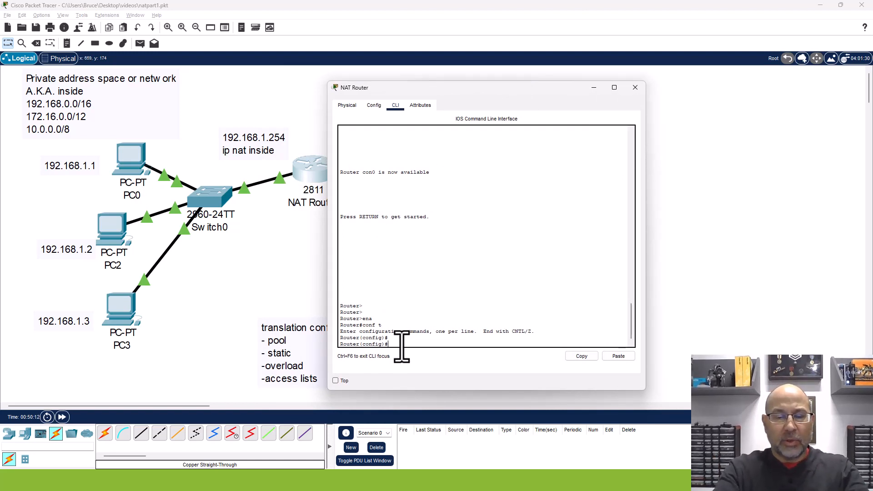
{"action": "type", "text": "acce"}
{"action": "key", "text": "Tab"}
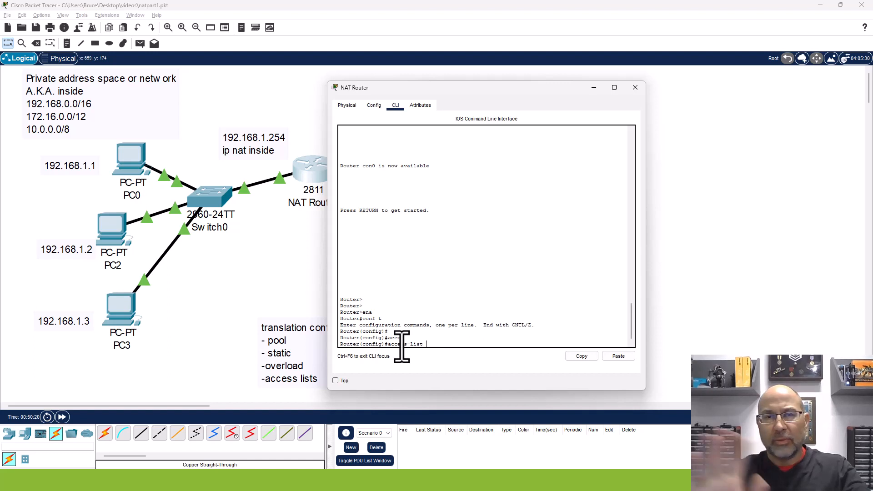
{"action": "type", "text": "43"}
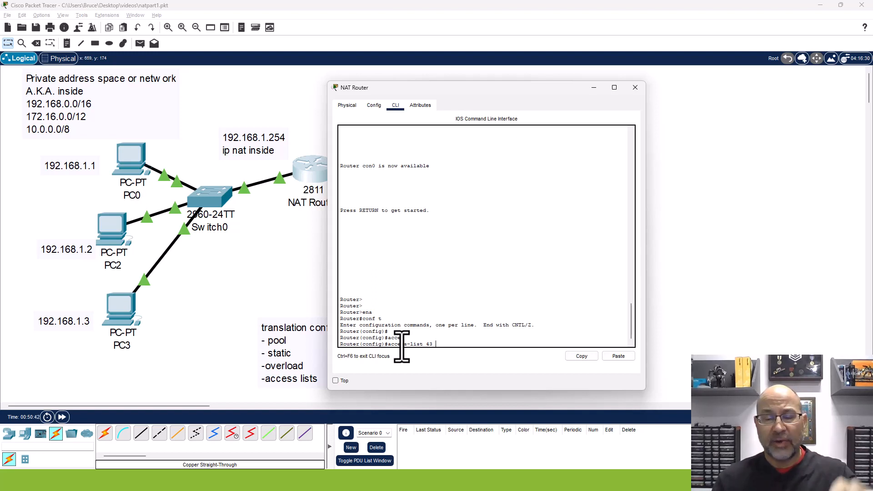
{"action": "type", "text": "?"}
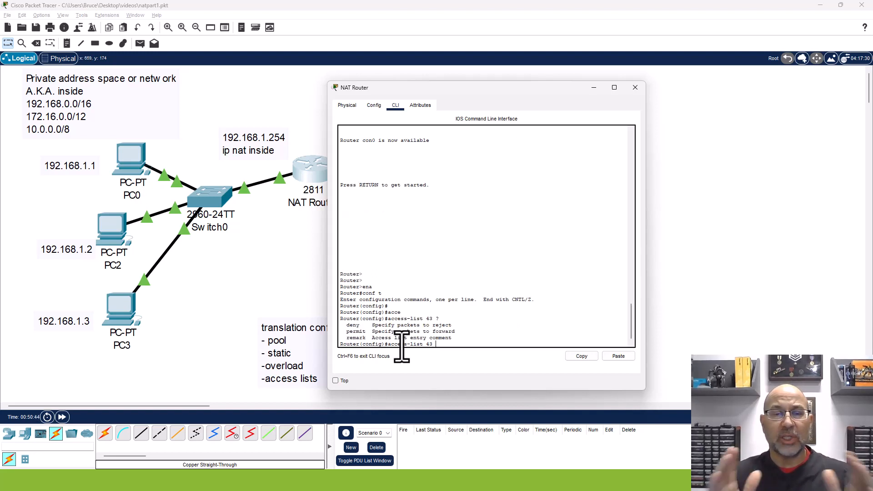
{"action": "type", "text": "permit"}
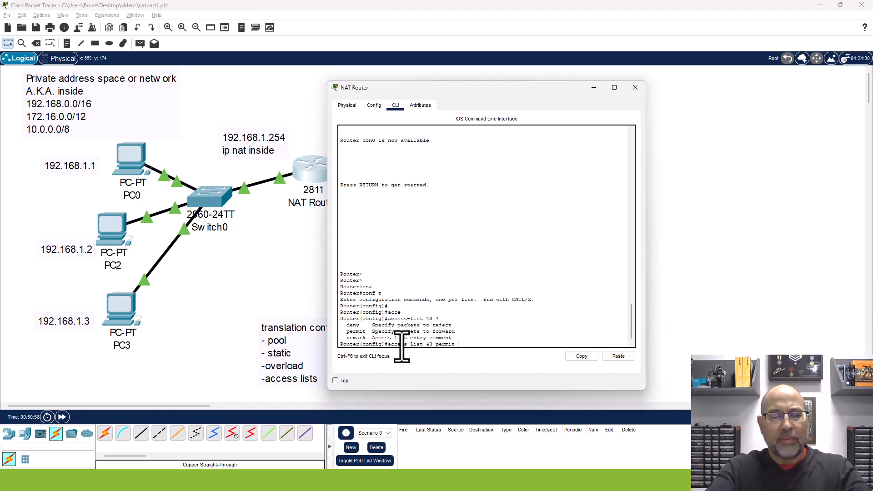
- Complete the access-list 43 permit entry with network 192.168.1.0 and wildcard mask 0.0.0.255, check for further options and execute it
{"action": "type", "text": "192.168."}
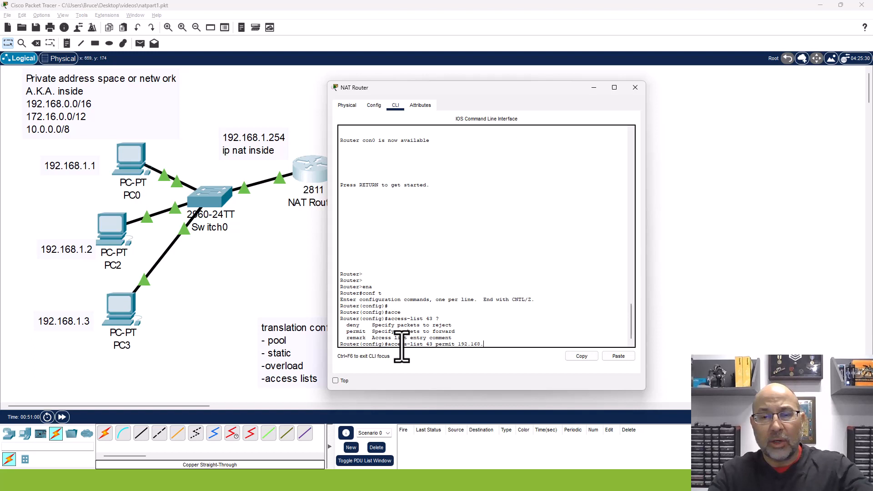
{"action": "type", "text": "1.0 "}
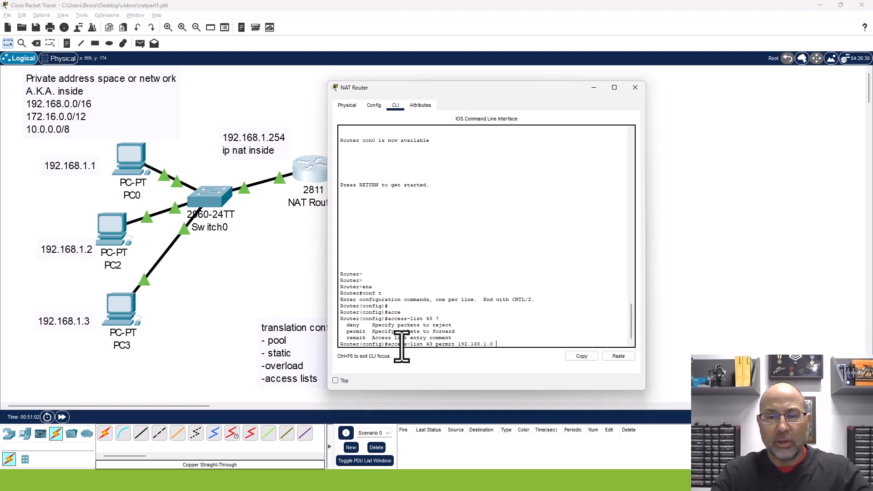
{"action": "type", "text": "0.0.0."}
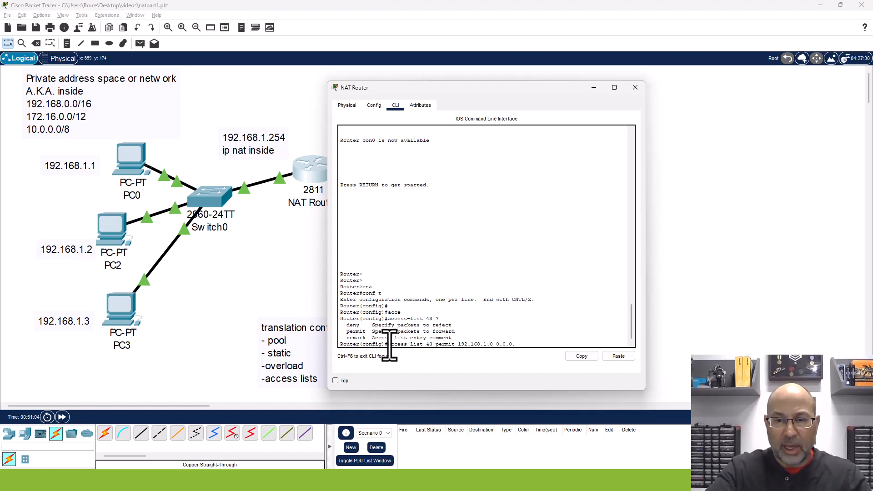
{"action": "type", "text": "255"}
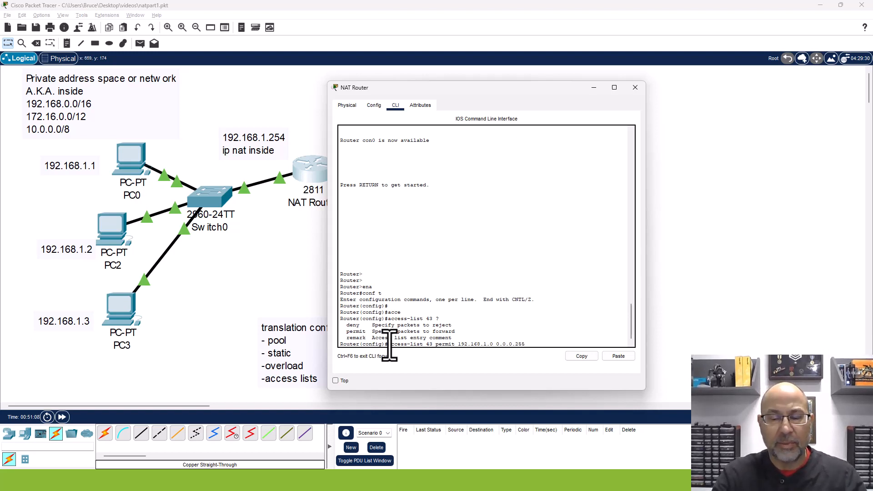
{"action": "type", "text": " ?"}
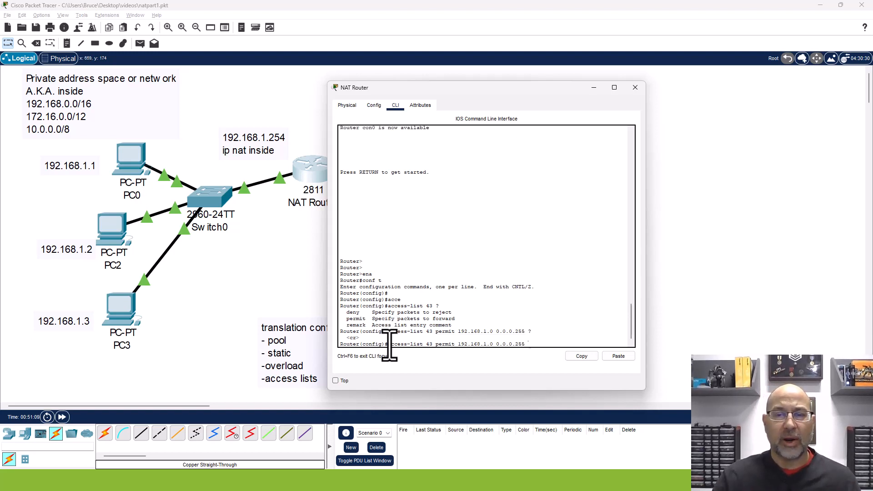
{"action": "key", "text": "Return"}
{"action": "key", "text": "Return"}
{"action": "key", "text": "Return"}
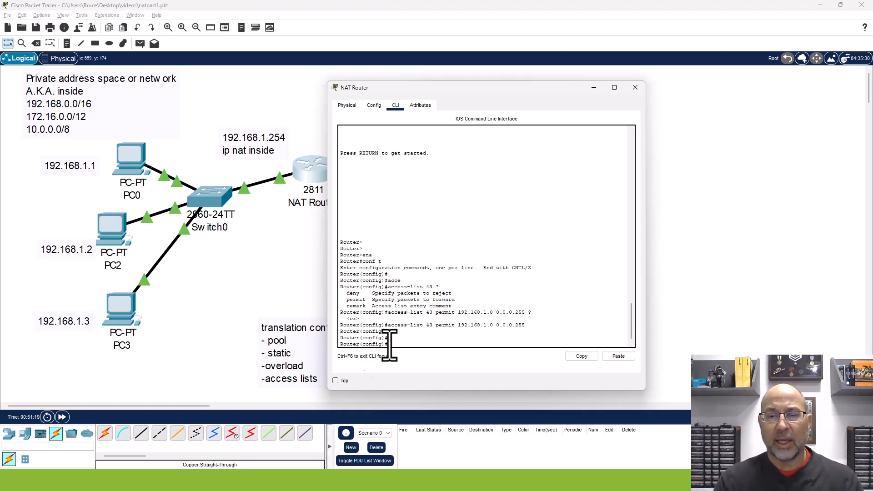
{"action": "left_click_drag", "start_coordinate": [389, 325], "coordinate": [529, 327]}
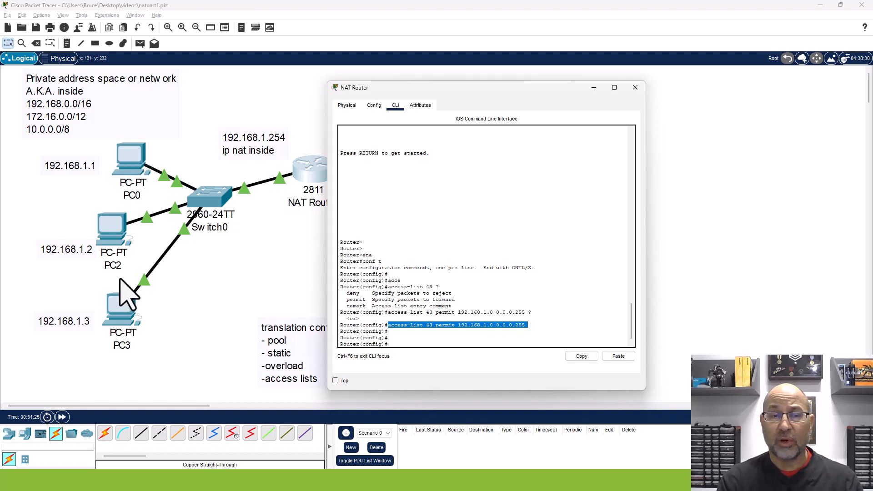
{"action": "left_click", "coordinate": [545, 323]}
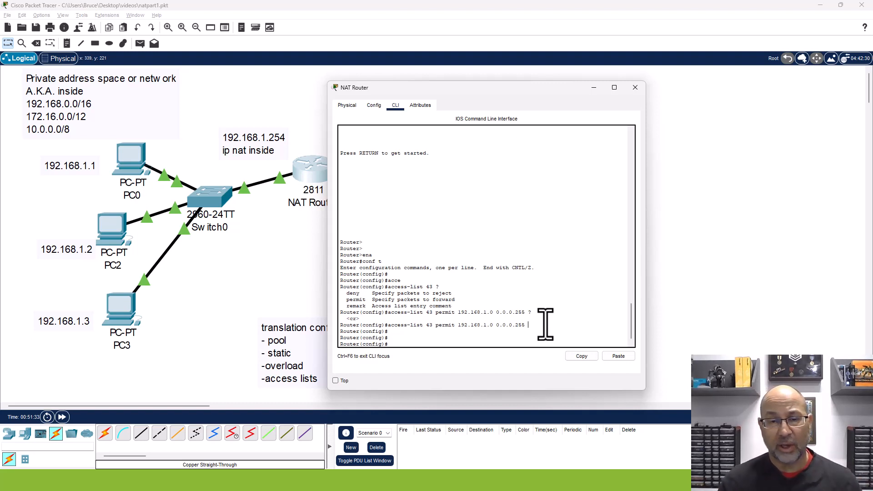
- Begin an ip nat inside source list command, consulting the context help after source and after list
{"action": "left_click", "coordinate": [398, 347]}
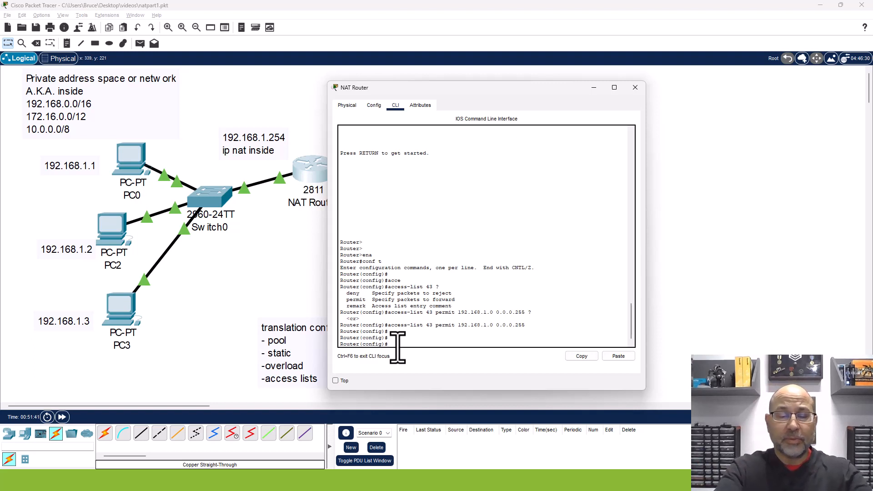
{"action": "type", "text": "ip nat"}
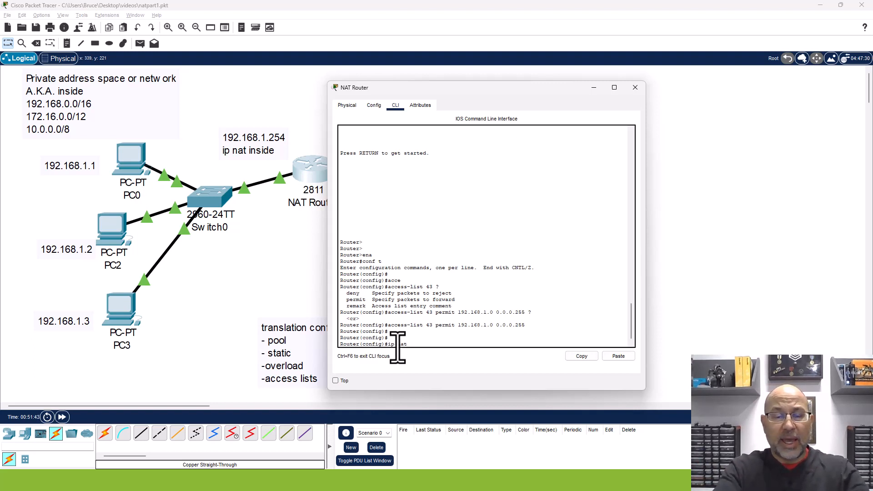
{"action": "type", "text": " in"}
{"action": "key", "text": "Tab"}
{"action": "type", "text": "sour"}
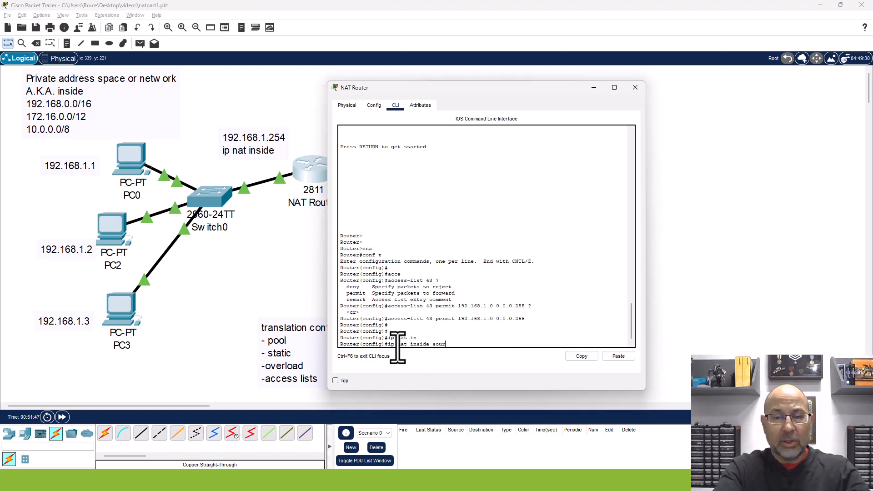
{"action": "type", "text": "ce ?"}
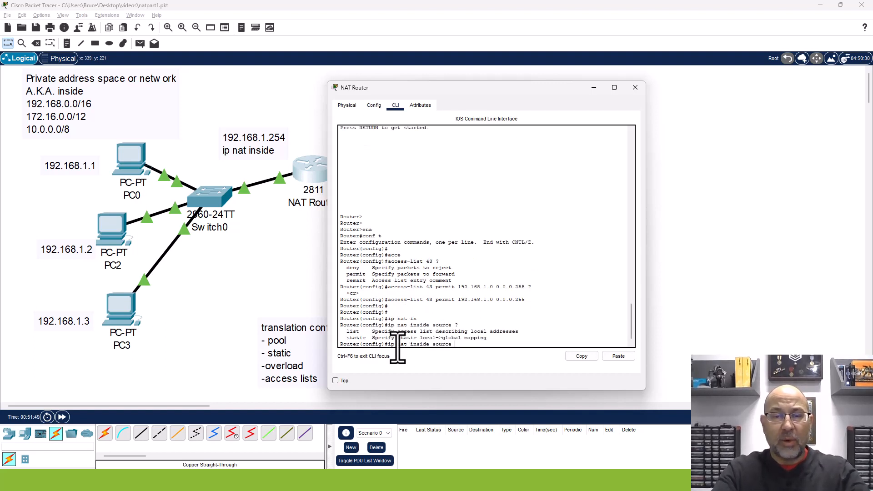
{"action": "type", "text": "list "}
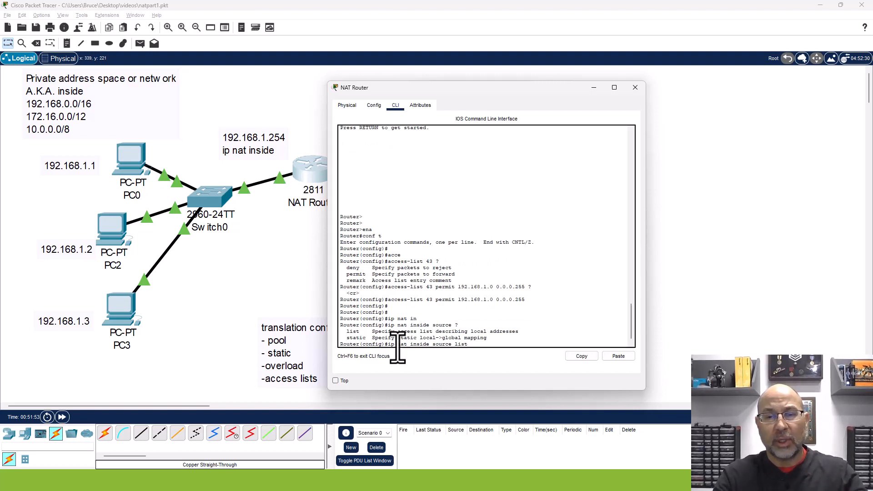
{"action": "type", "text": "?"}
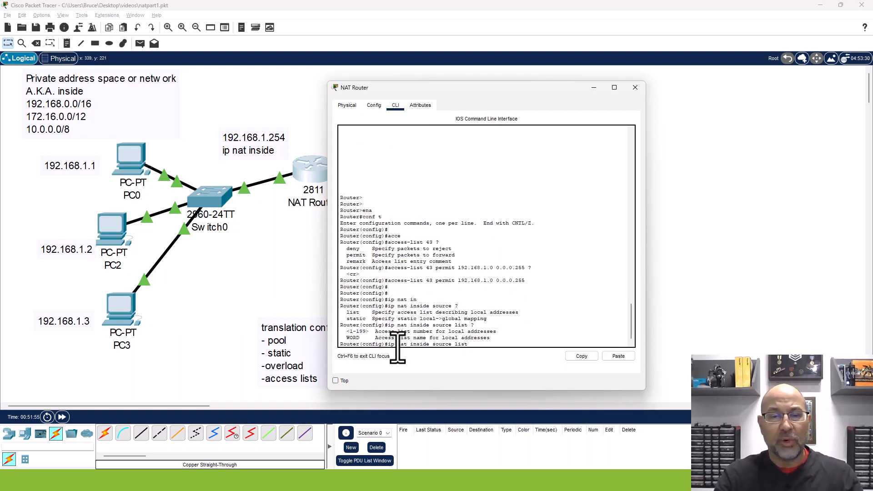
- Complete the NAT source command with list 43 and pool my_pool, consulting the context help after each parameter, and execute it
{"action": "type", "text": "43"}
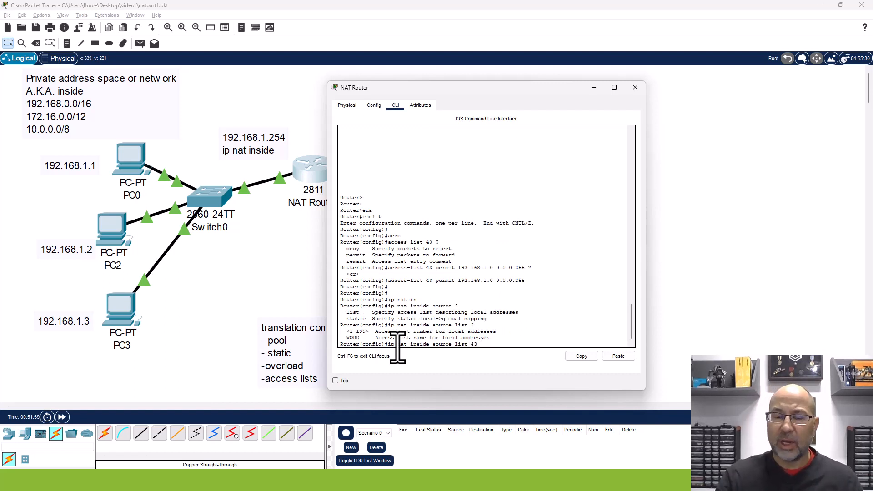
{"action": "type", "text": " ?"}
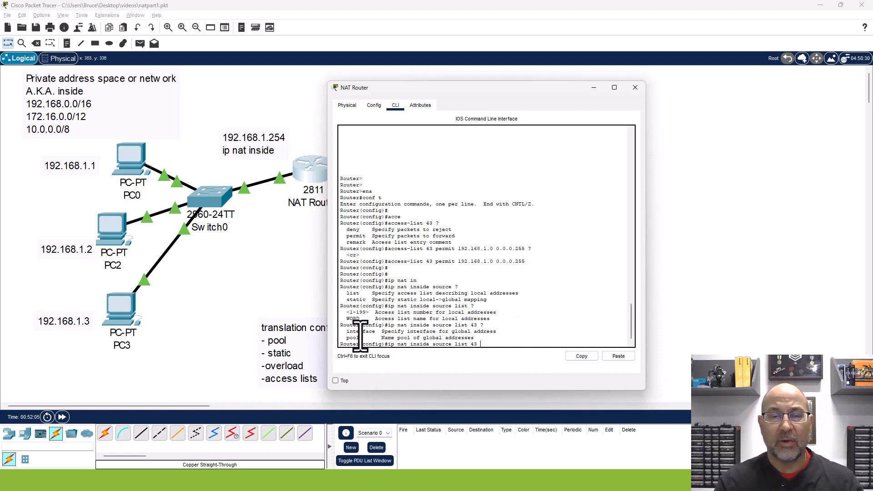
{"action": "left_click_drag", "start_coordinate": [347, 331], "coordinate": [498, 332]}
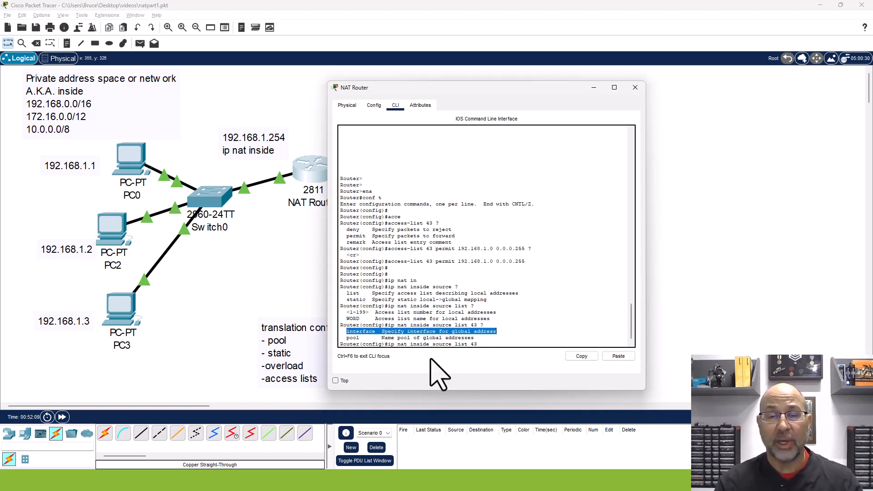
{"action": "left_click", "coordinate": [487, 346]}
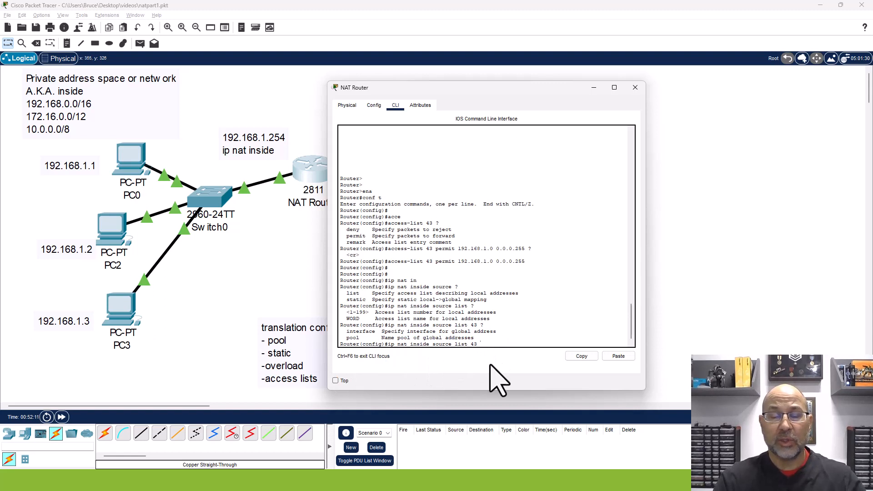
{"action": "type", "text": "pool"}
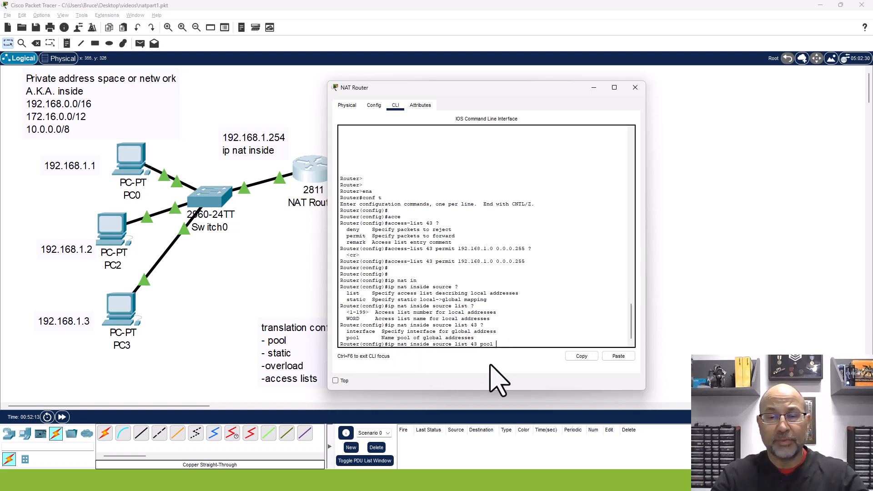
{"action": "type", "text": " ?m"}
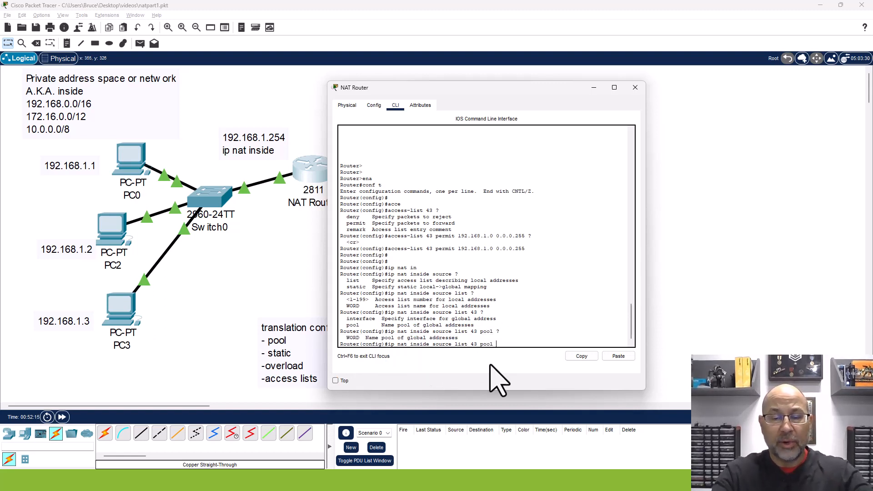
{"action": "type", "text": "y_poo"}
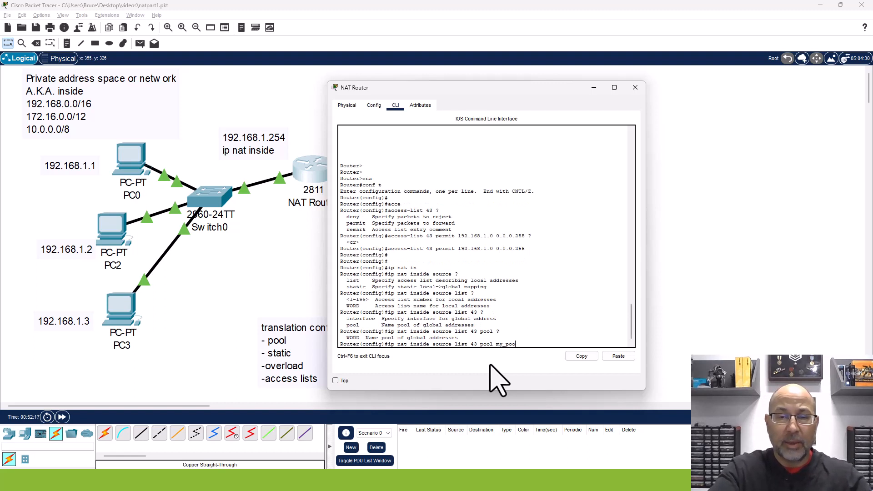
{"action": "type", "text": "l ?"}
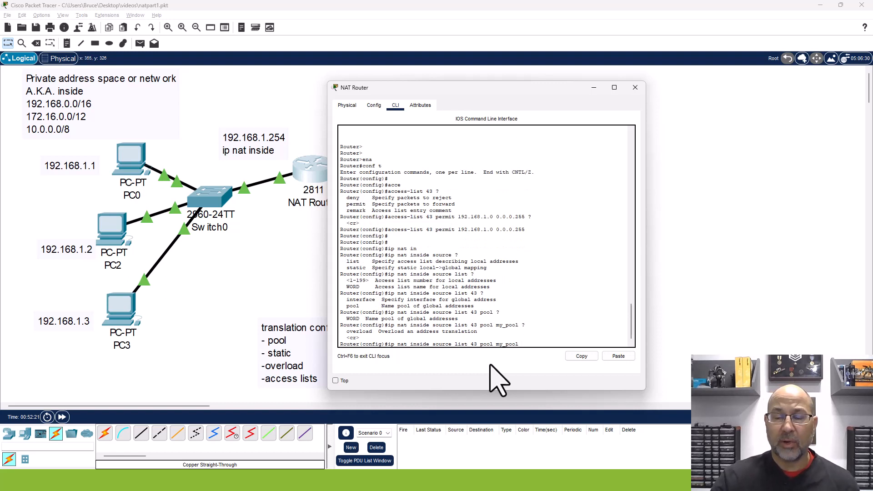
{"action": "key", "text": "Return"}
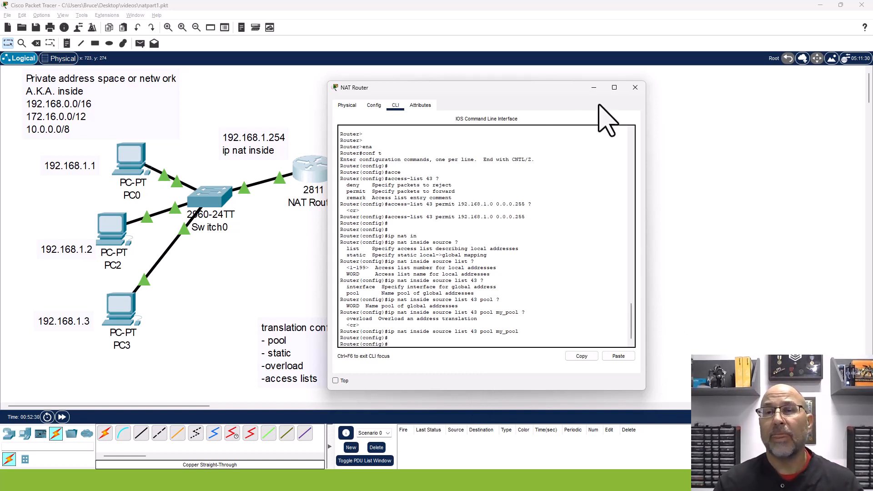
- Switch to simulation mode and ping 8.8.8.8 from PC0's command prompt
{"action": "left_click", "coordinate": [594, 87]}
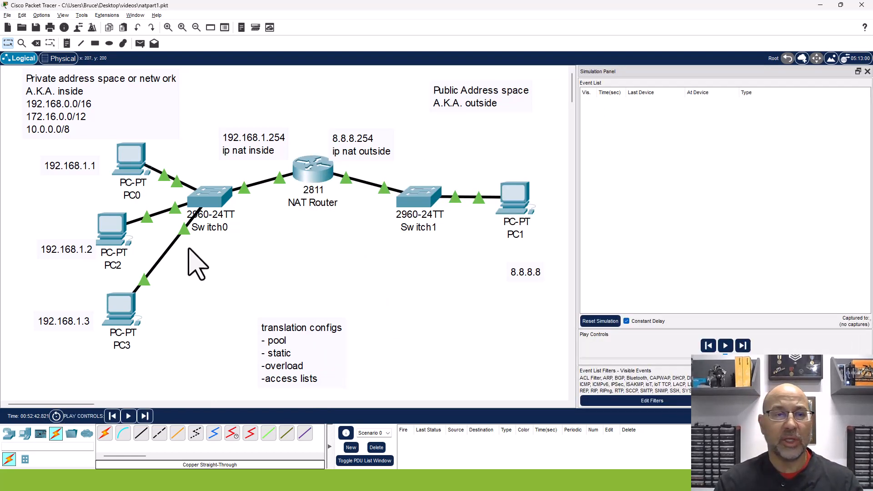
{"action": "left_click", "coordinate": [135, 169]}
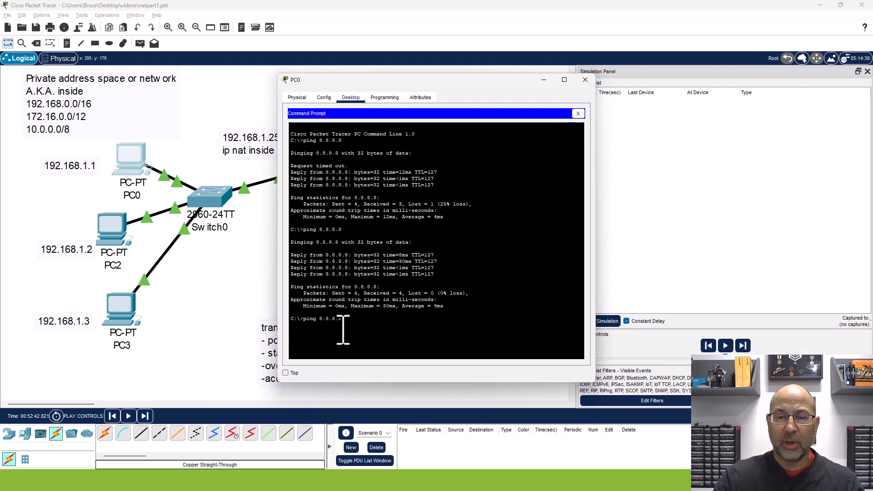
{"action": "key", "text": "Return"}
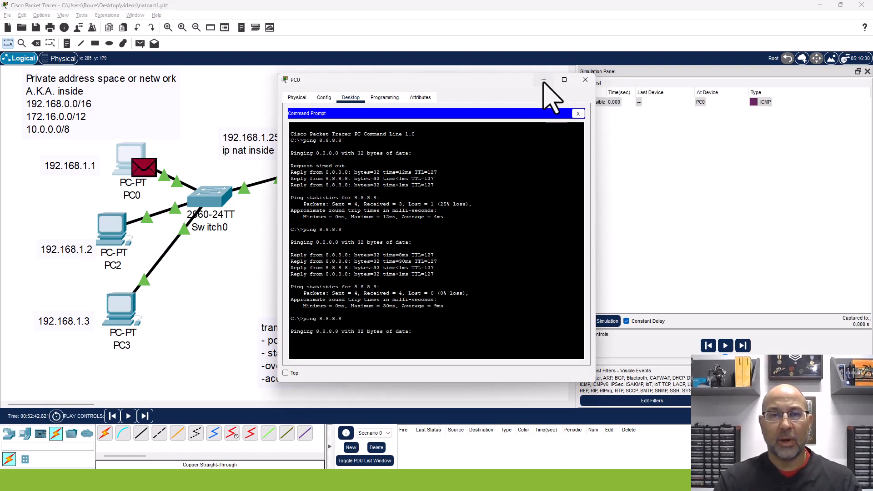
{"action": "left_click", "coordinate": [544, 80]}
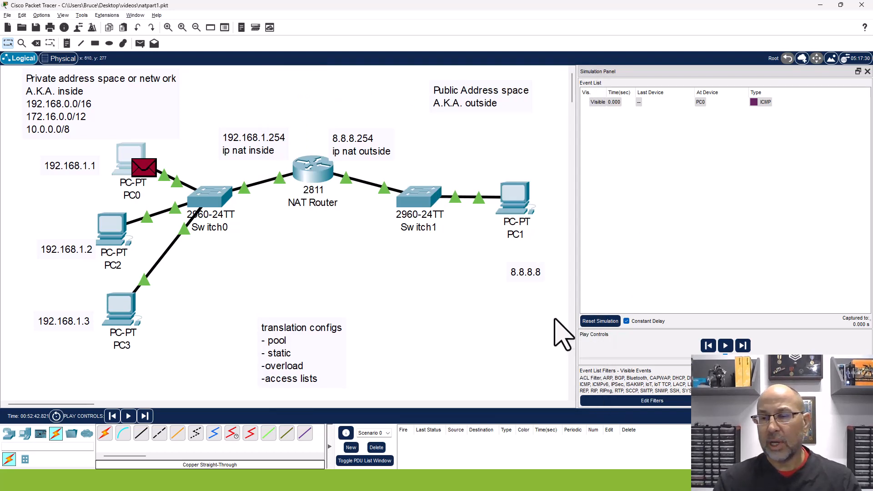
- Advance the simulation until the ICMP packet passes from the NAT Router to Switch1, and inspect its outbound PDU details there
{"action": "left_click", "coordinate": [743, 345]}
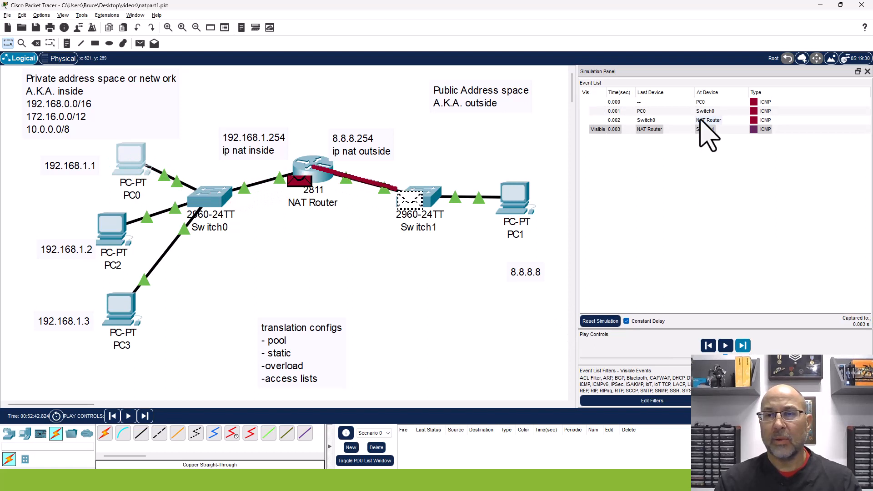
{"action": "left_click", "coordinate": [655, 130]}
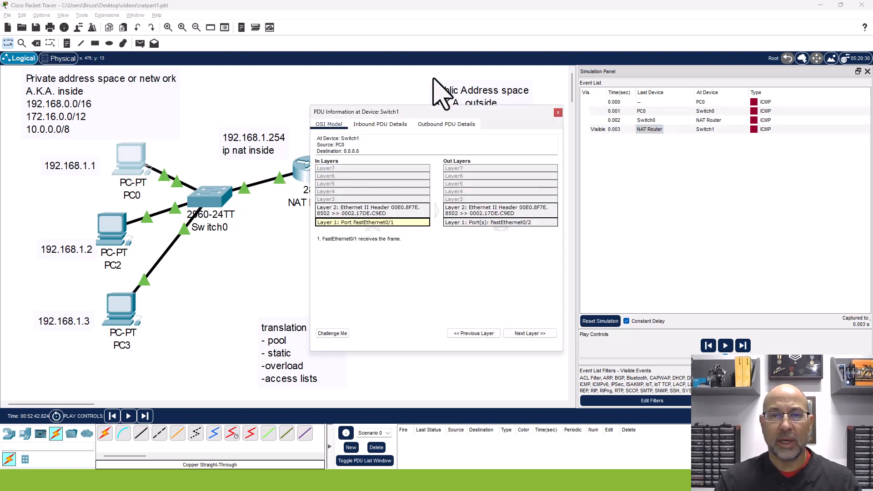
{"action": "left_click", "coordinate": [434, 130]}
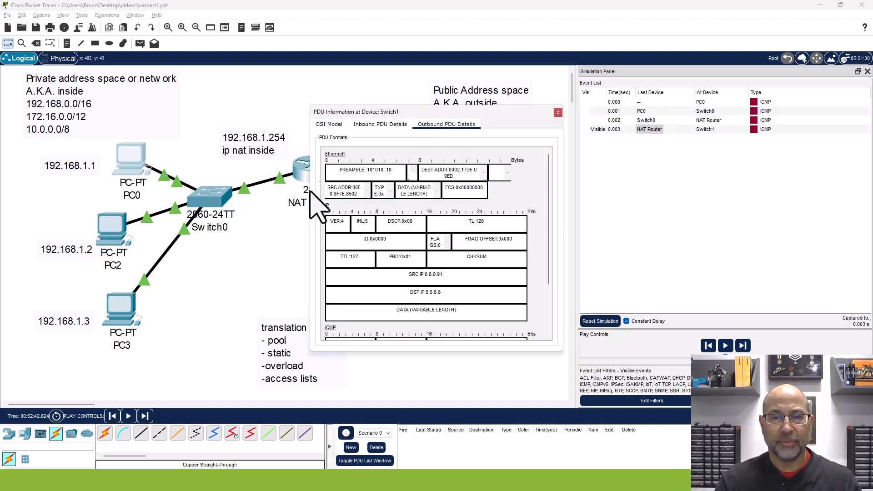
- Examine the source IP in Switch1's outbound PDU details, close them, and advance the simulation so the ICMP packet moves on to PC1
{"action": "left_click_drag", "start_coordinate": [451, 278], "coordinate": [393, 276]}
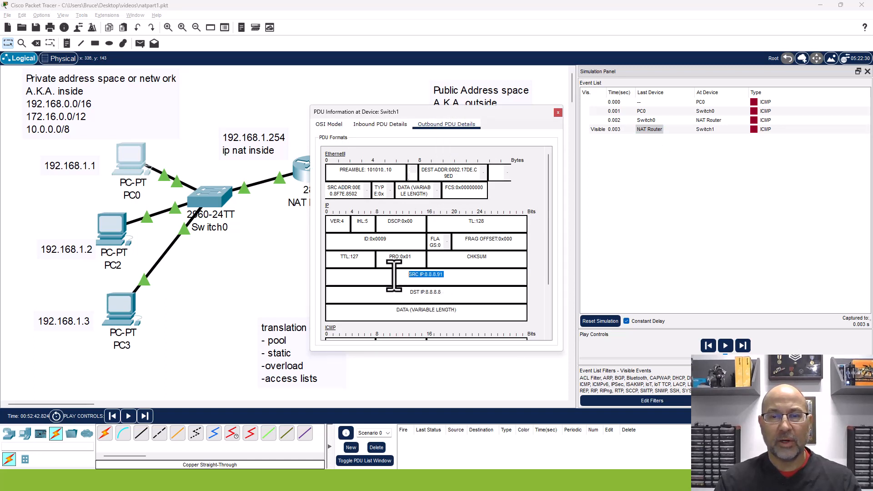
{"action": "left_click", "coordinate": [368, 283]}
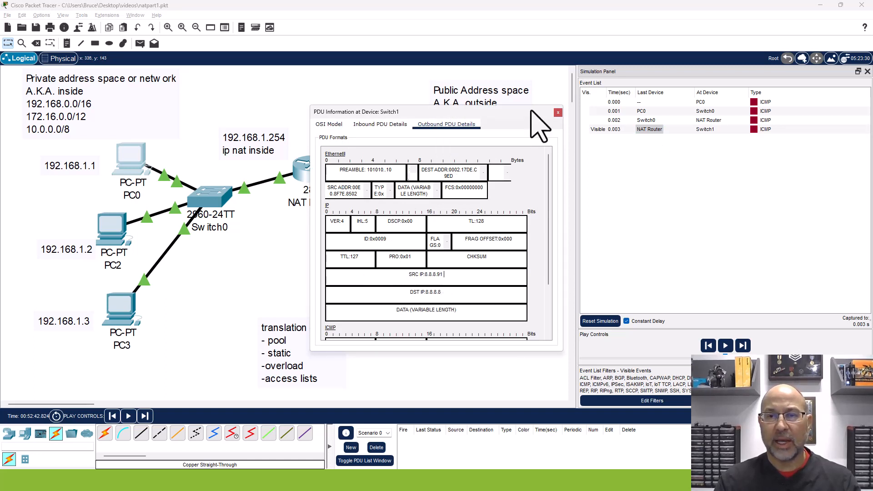
{"action": "left_click", "coordinate": [557, 113]}
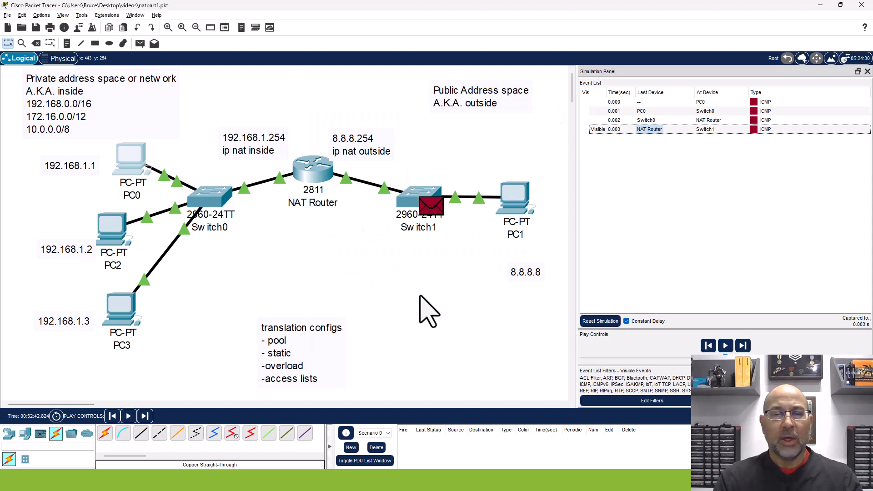
{"action": "left_click", "coordinate": [742, 346]}
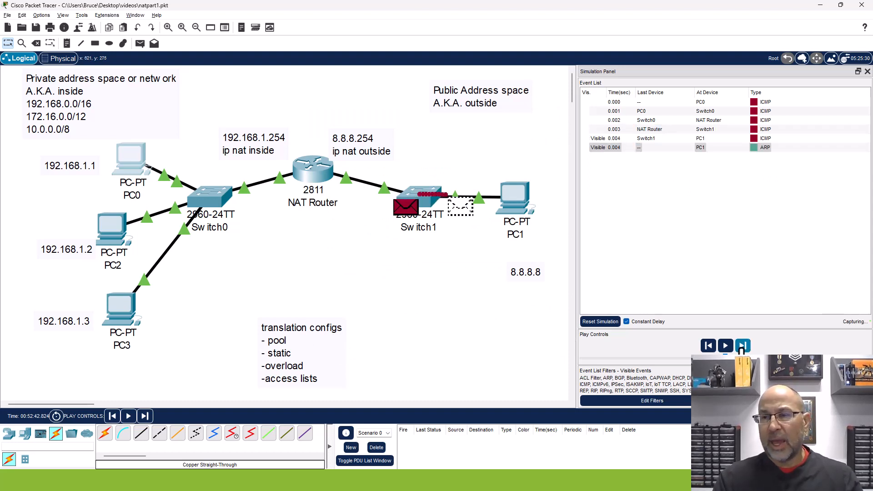
{"action": "left_click", "coordinate": [742, 345]}
{"action": "left_click", "coordinate": [743, 348]}
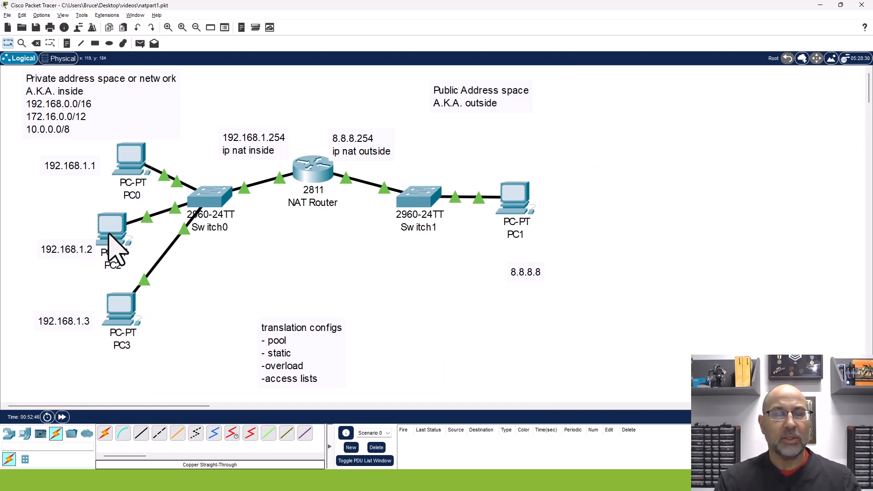
- Open the command prompt on PC3 and ping 8.8.8.8 in realtime mode
{"action": "left_click", "coordinate": [131, 321]}
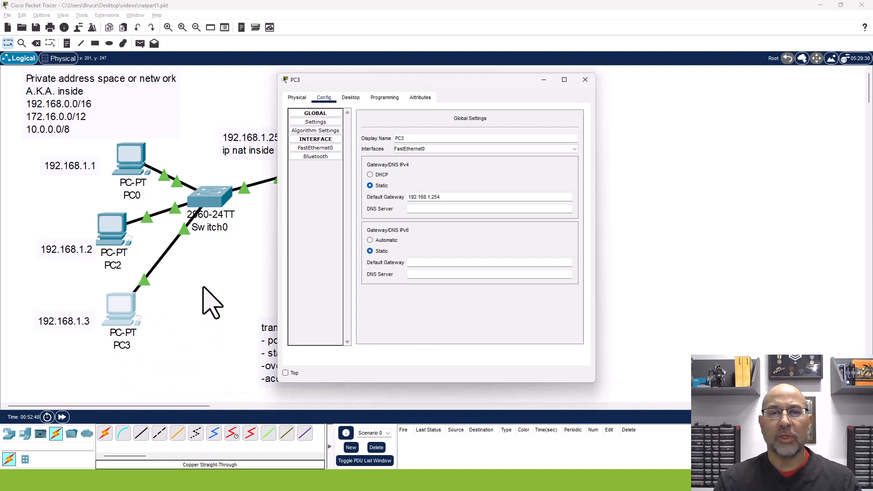
{"action": "left_click", "coordinate": [351, 98]}
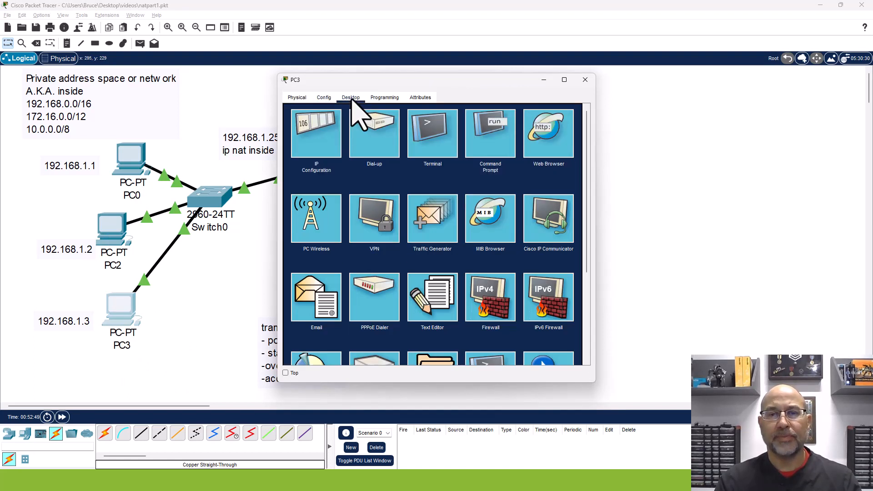
{"action": "left_click", "coordinate": [490, 136]}
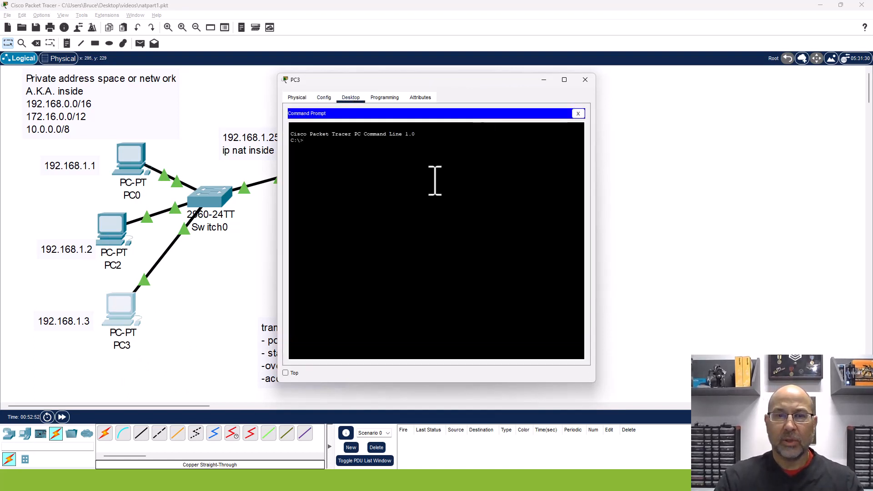
{"action": "type", "text": "ping 8.8."}
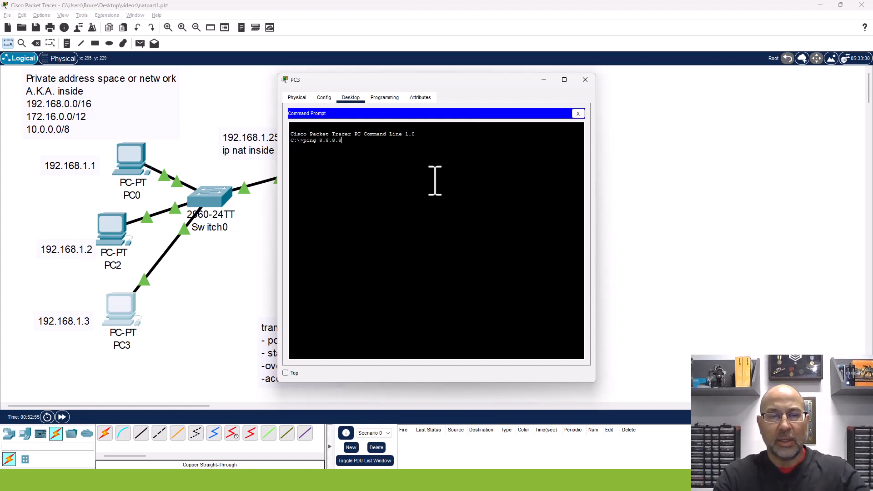
{"action": "type", "text": "8.8"}
{"action": "key", "text": "Return"}
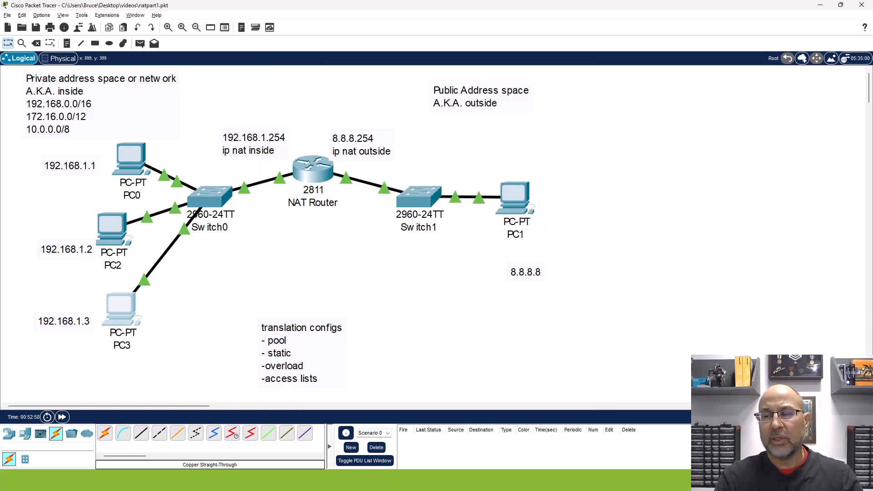
- Switch to simulation mode and repeat the ping to 8.8.8.8 from PC3's command prompt
{"action": "key", "text": "shift+s"}
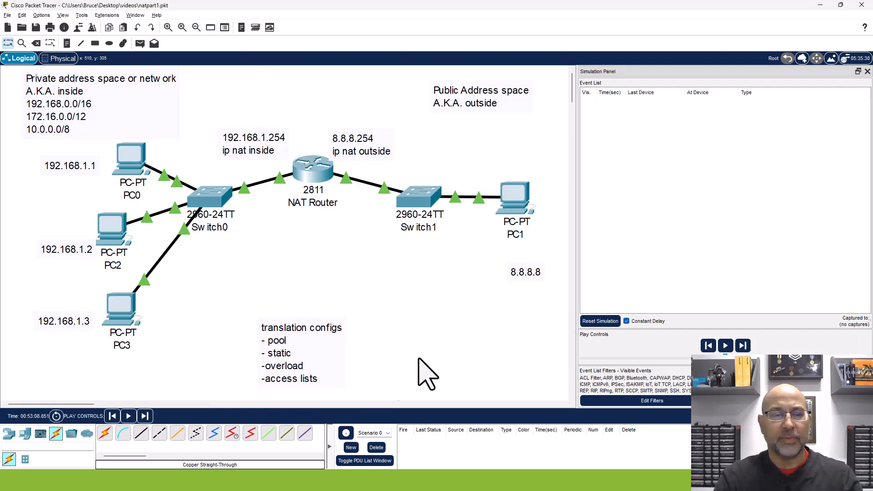
{"action": "left_click", "coordinate": [117, 307]}
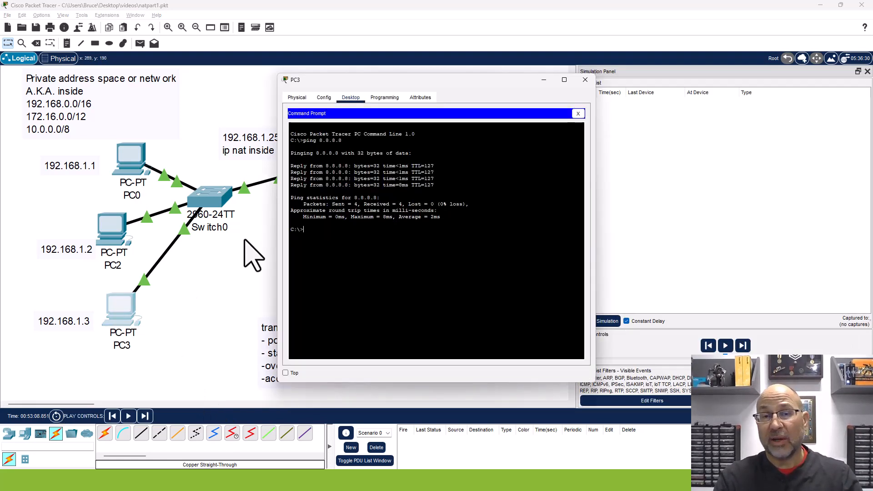
{"action": "key", "text": "Up"}
{"action": "key", "text": "Return"}
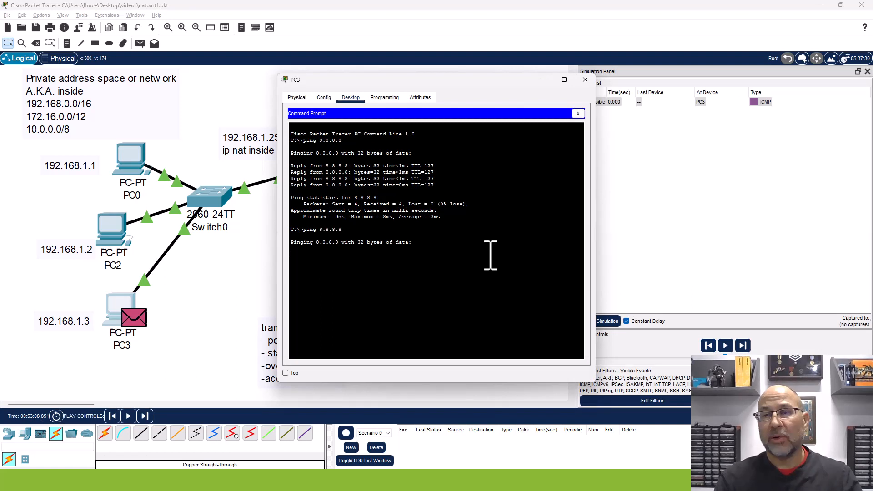
- Advance the simulation until PC3's packet reaches the NAT Router, and check the source IP in its outbound PDU details
{"action": "left_click", "coordinate": [741, 346]}
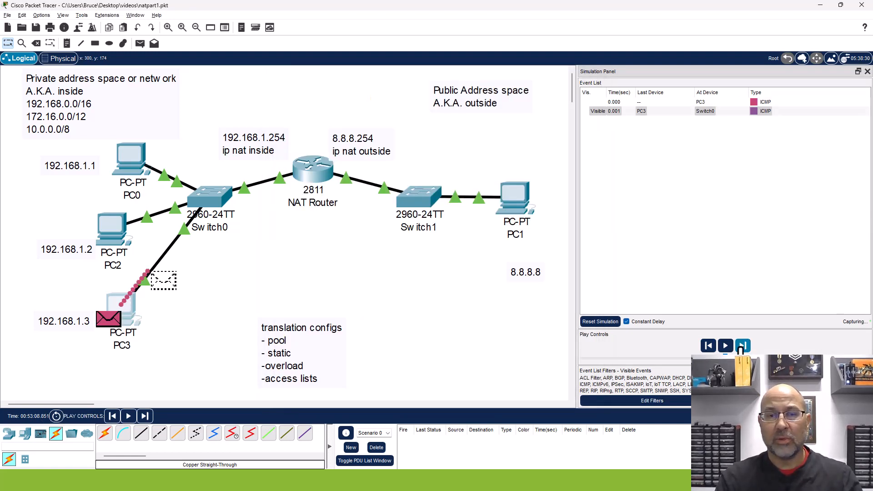
{"action": "left_click", "coordinate": [741, 347]}
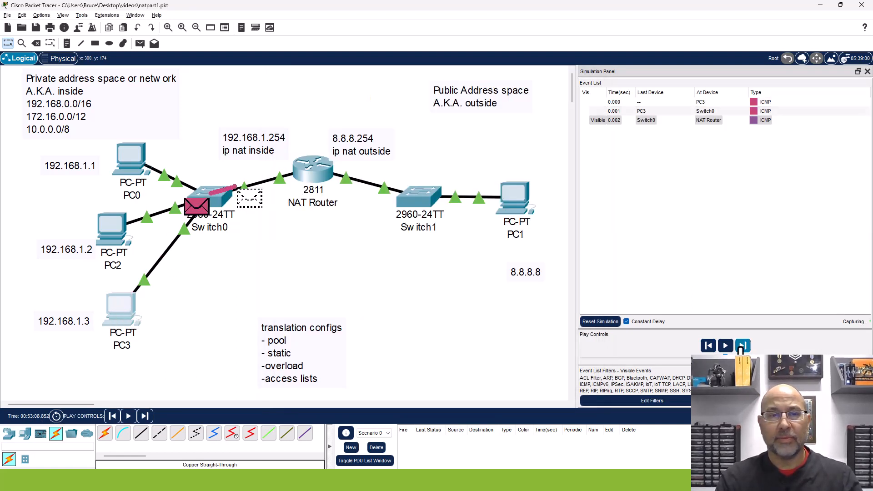
{"action": "left_click", "coordinate": [651, 121]}
{"action": "left_click", "coordinate": [451, 122]}
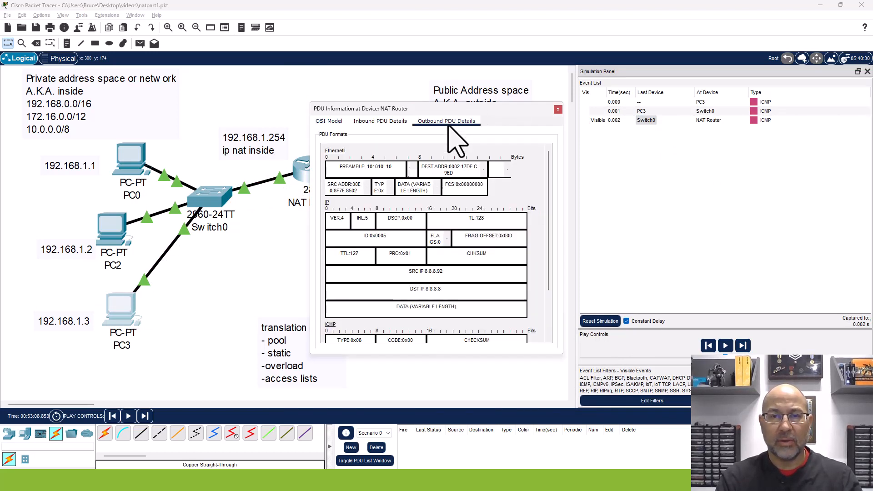
{"action": "left_click_drag", "start_coordinate": [403, 272], "coordinate": [444, 271]}
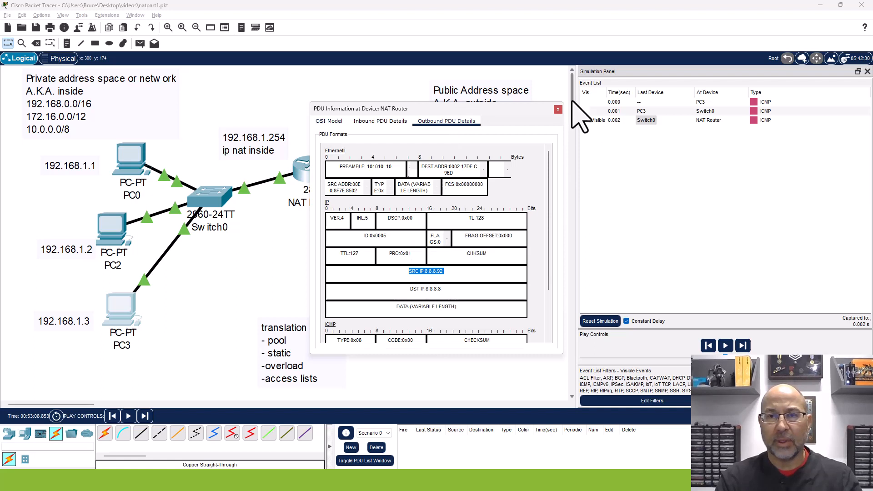
{"action": "left_click", "coordinate": [558, 109]}
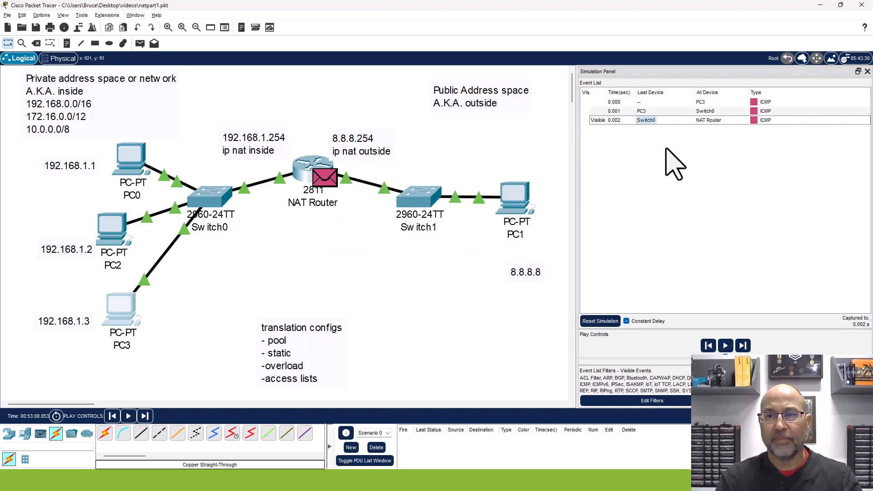
- Examine the source and destination IPs in the outbound PDU details of PC3's packet at Switch0
{"action": "left_click", "coordinate": [650, 112]}
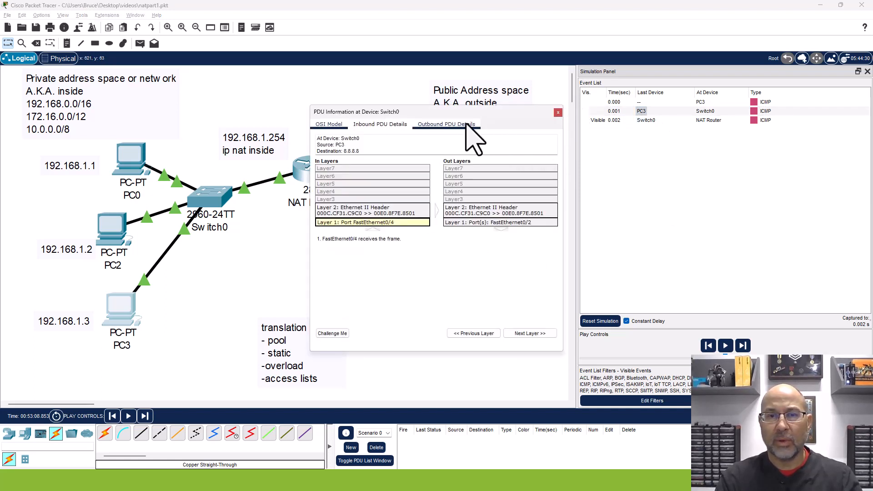
{"action": "left_click", "coordinate": [448, 124]}
{"action": "left_click_drag", "start_coordinate": [449, 274], "coordinate": [386, 274]}
{"action": "left_click_drag", "start_coordinate": [448, 292], "coordinate": [383, 292]}
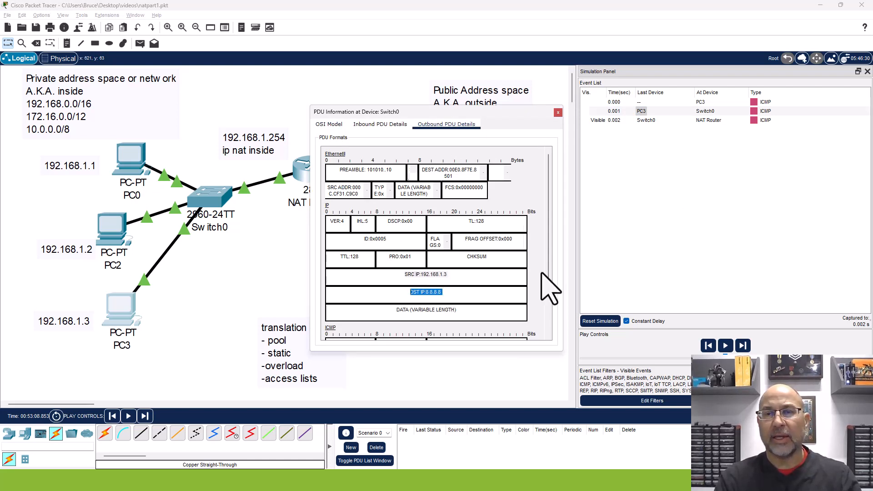
{"action": "left_click", "coordinate": [558, 113]}
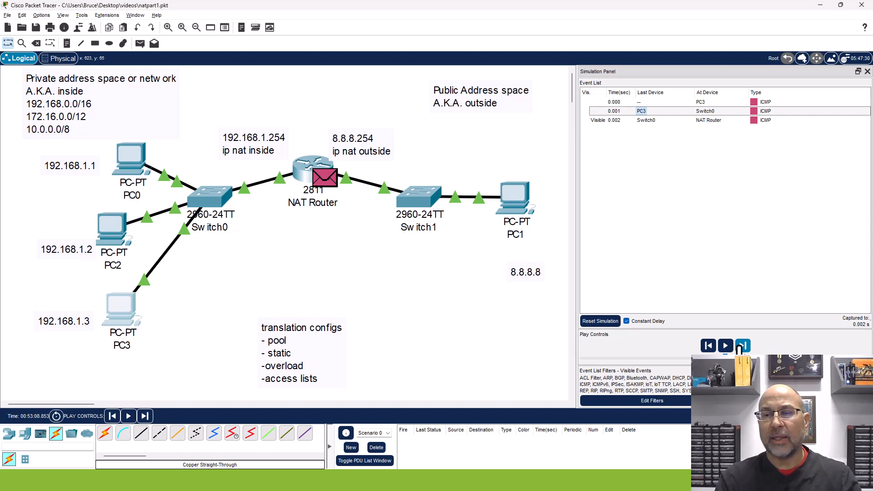
- Advance PC3's packet from the NAT Router to Switch1 and examine the source IP in its outbound PDU details there
{"action": "left_click", "coordinate": [740, 347]}
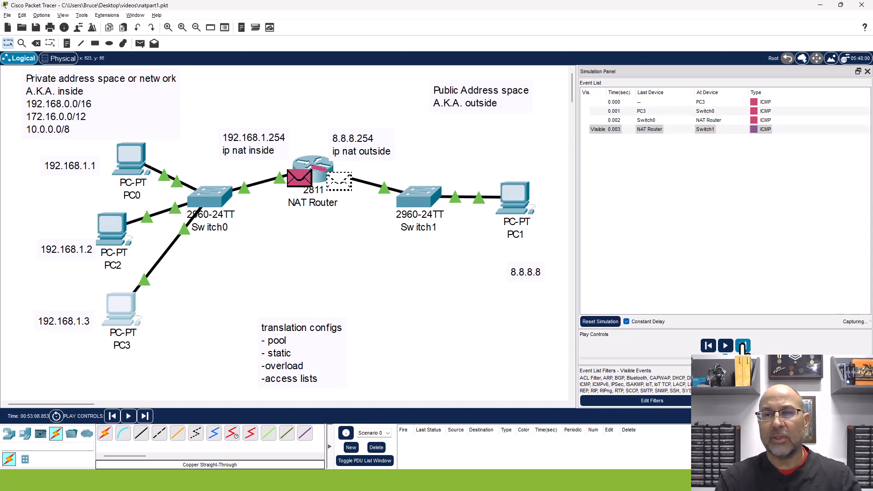
{"action": "left_click", "coordinate": [649, 129]}
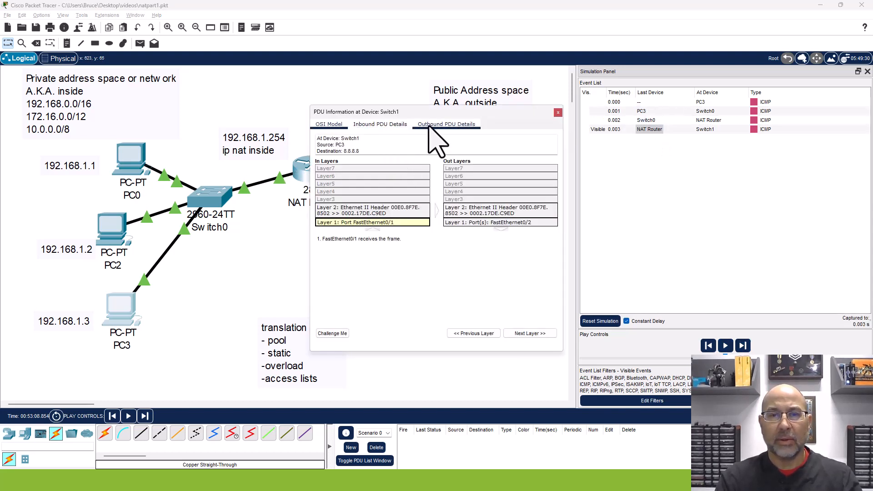
{"action": "left_click", "coordinate": [431, 127]}
{"action": "left_click_drag", "start_coordinate": [471, 278], "coordinate": [395, 279]}
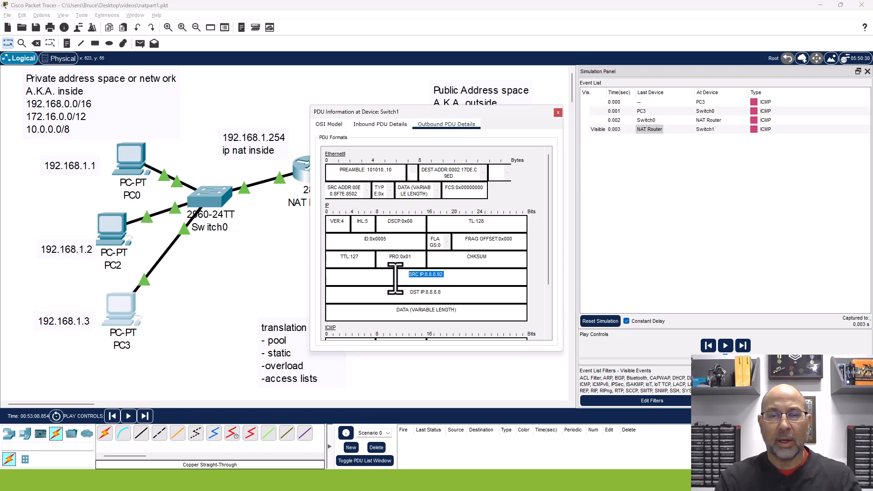
{"action": "left_click", "coordinate": [473, 278]}
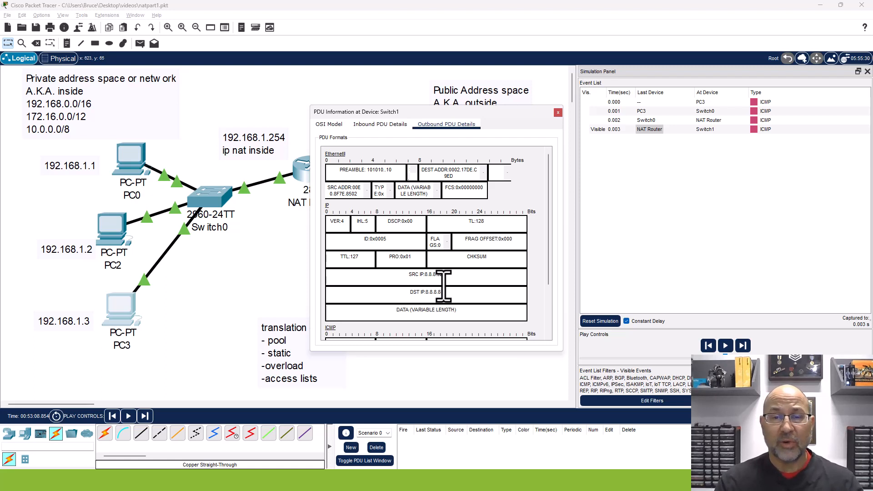
{"action": "left_click_drag", "start_coordinate": [442, 274], "coordinate": [396, 274]}
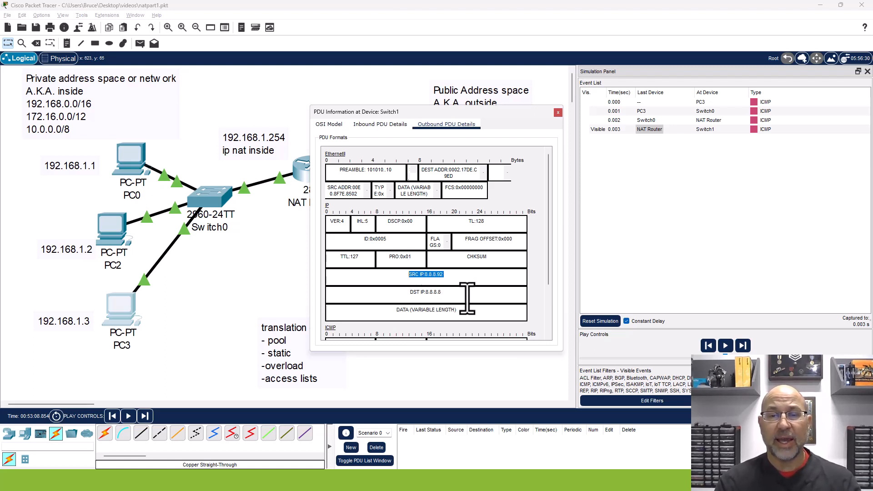
{"action": "left_click", "coordinate": [447, 299]}
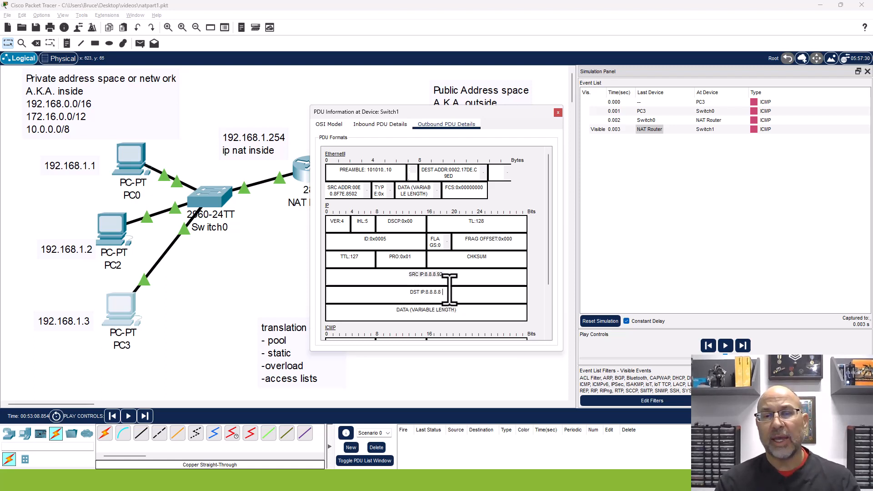
{"action": "left_click", "coordinate": [558, 113]}
- Ping 8.8.8.8 from PC2's command prompt in simulation mode, and minimize the PC2 window
{"action": "left_click", "coordinate": [111, 227]}
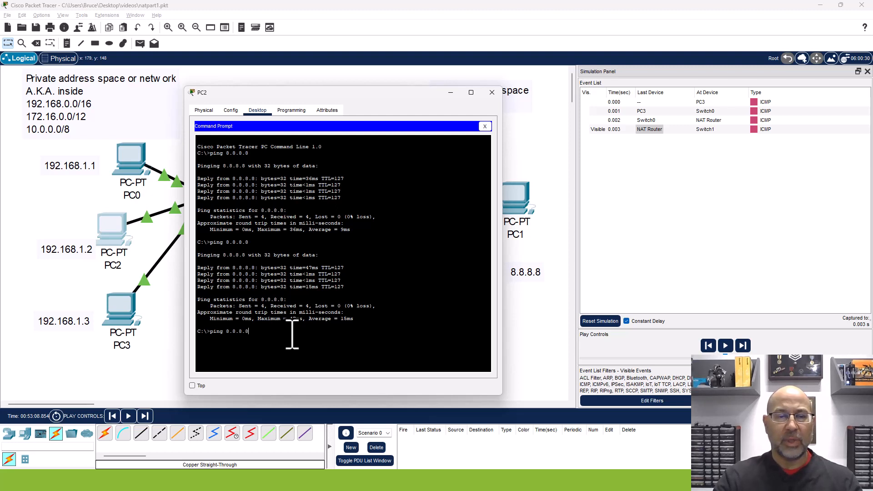
{"action": "key", "text": "Return"}
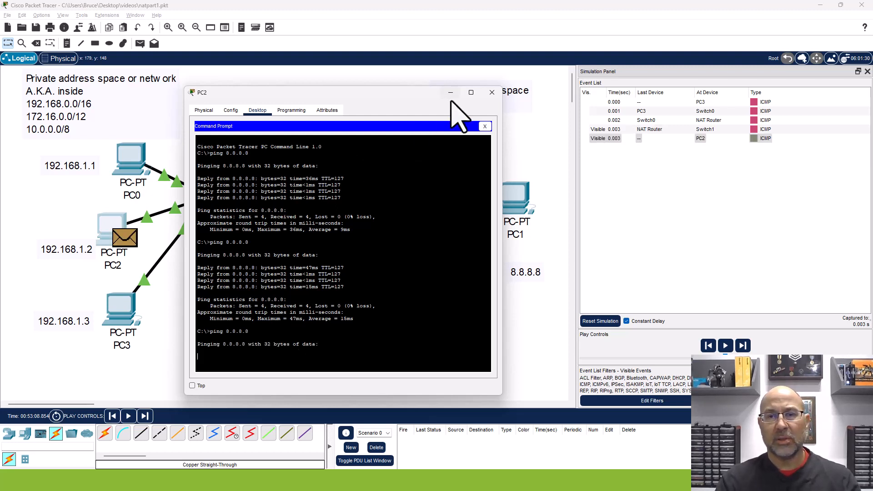
{"action": "left_click", "coordinate": [451, 93]}
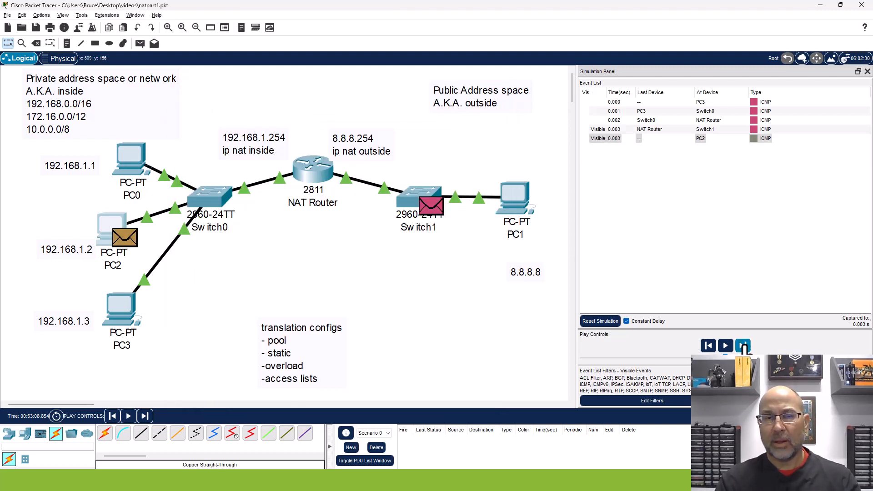
- Advance the simulation until PC2's packet passes from the NAT Router to Switch1, and display its outbound PDU details beside the topology
{"action": "left_click", "coordinate": [743, 347]}
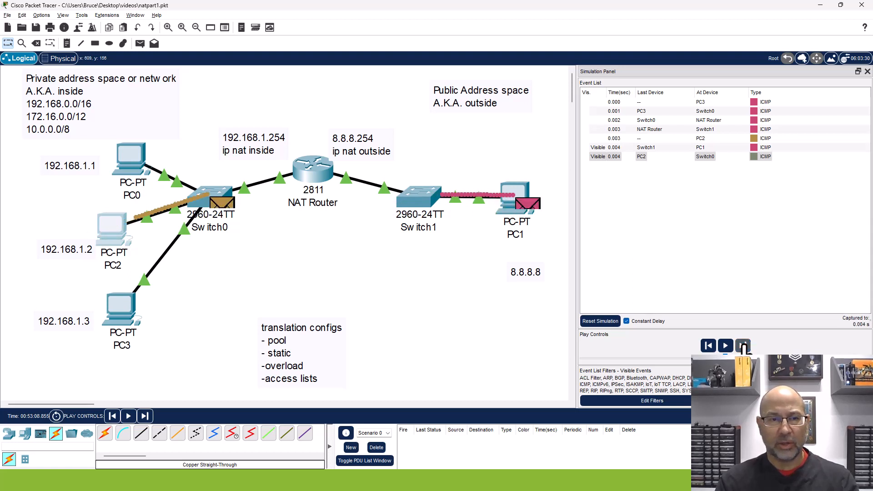
{"action": "left_click", "coordinate": [743, 346]}
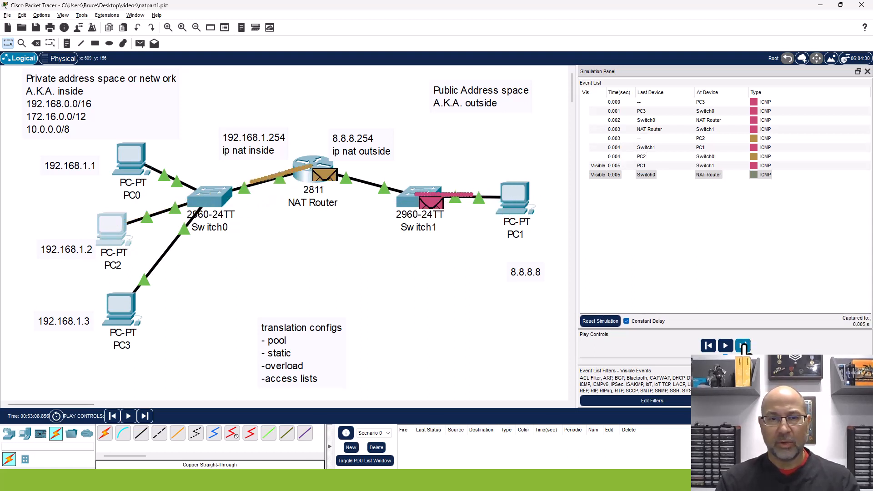
{"action": "left_click", "coordinate": [744, 346]}
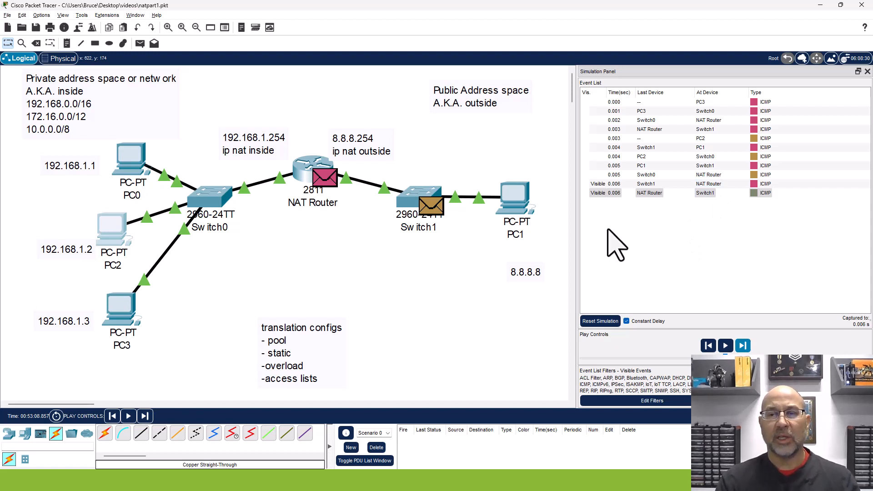
{"action": "left_click", "coordinate": [651, 194]}
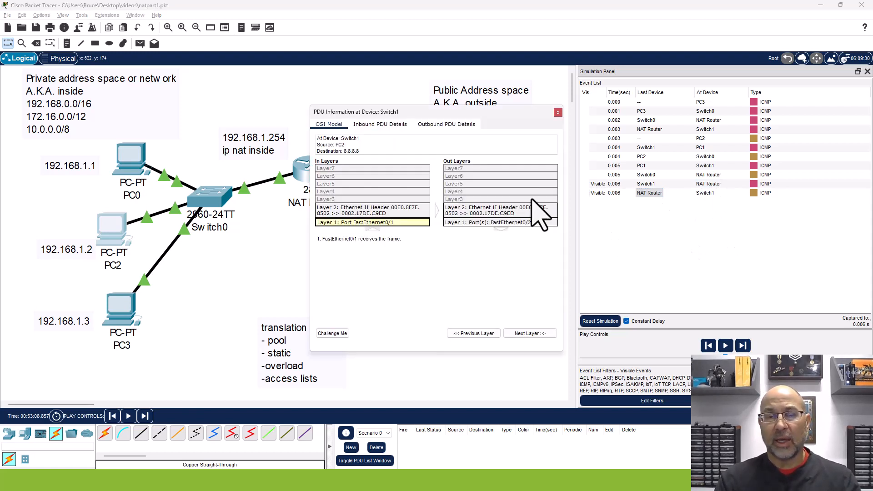
{"action": "left_click", "coordinate": [447, 127]}
{"action": "left_click_drag", "start_coordinate": [462, 113], "coordinate": [215, 70]}
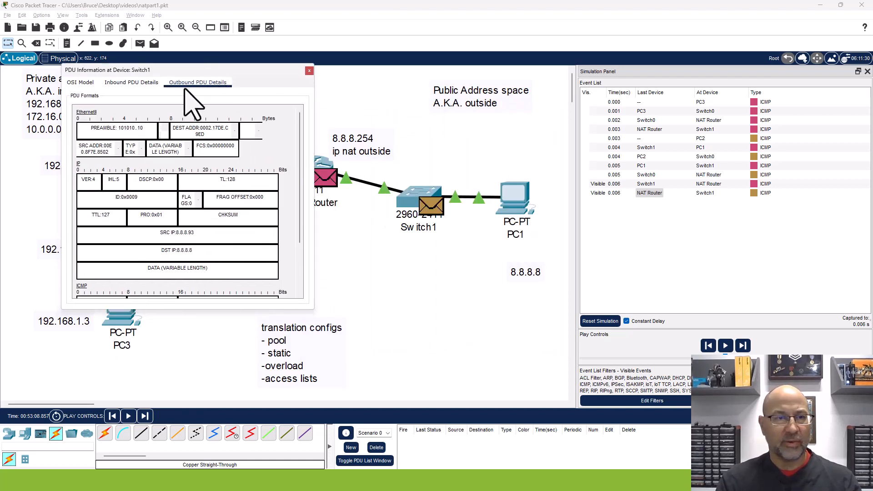
- Examine the source and destination IPs in the outbound PDU details of PC2's packet at Switch1, and close the details
{"action": "left_click_drag", "start_coordinate": [144, 234], "coordinate": [220, 255]}
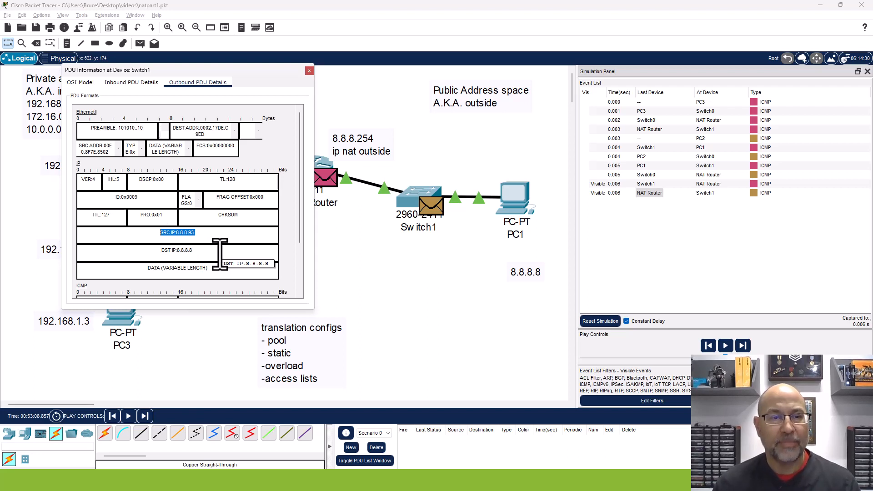
{"action": "left_click_drag", "start_coordinate": [211, 254], "coordinate": [165, 251]}
{"action": "left_click", "coordinate": [237, 257]}
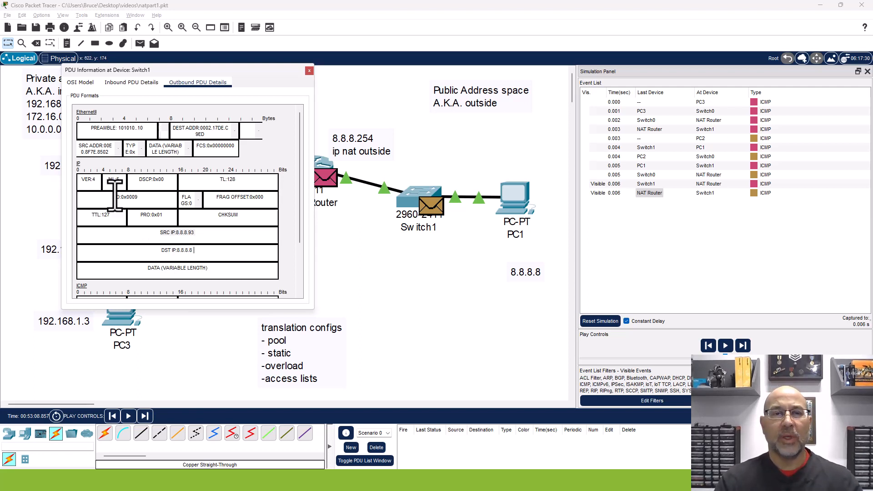
{"action": "left_click", "coordinate": [309, 70]}
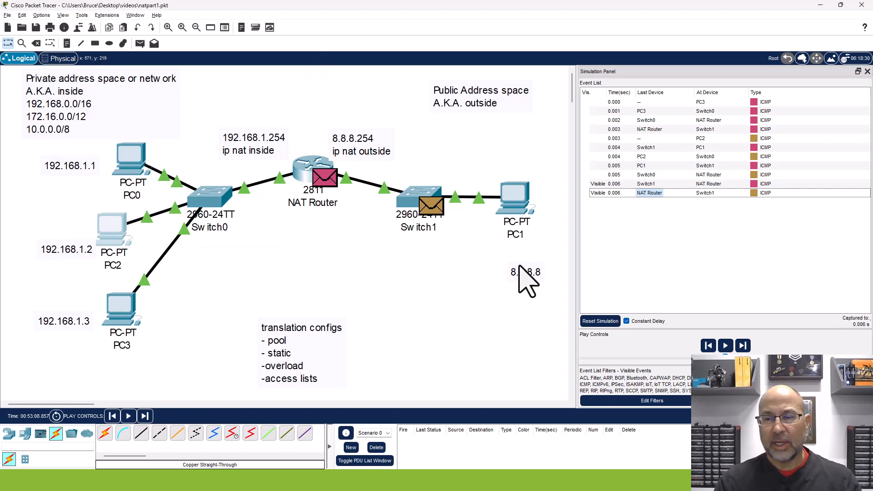
- Return to real-time mode, exit configuration mode on the NAT Router, and display its table with "sh ip nat translations"
{"action": "left_click", "coordinate": [808, 416]}
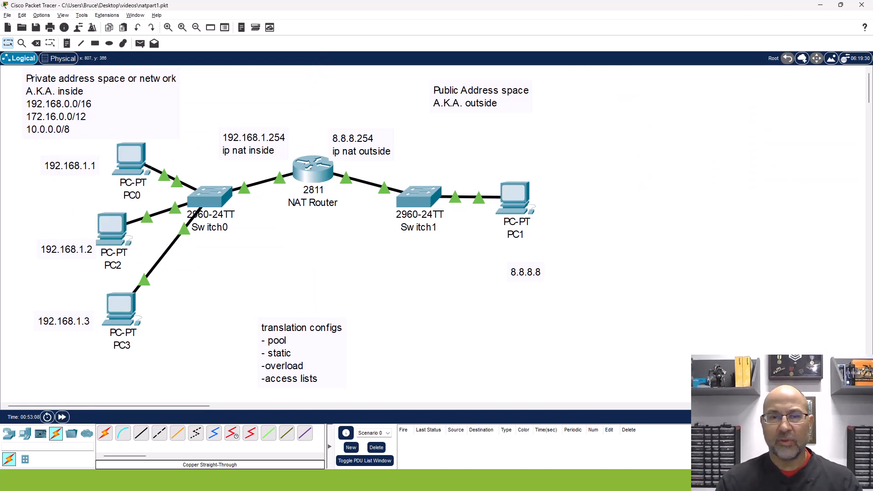
{"action": "left_click", "coordinate": [324, 172]}
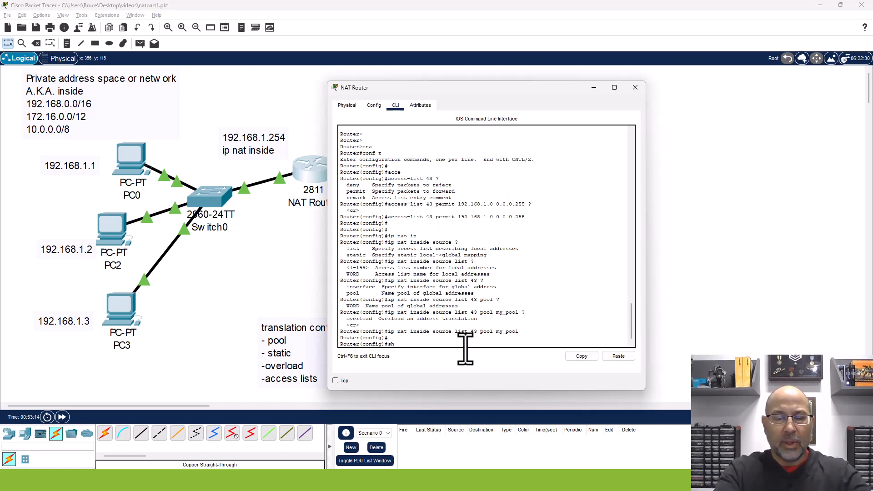
{"action": "type", "text": "sh ip nat tr"}
{"action": "key", "text": "Tab"}
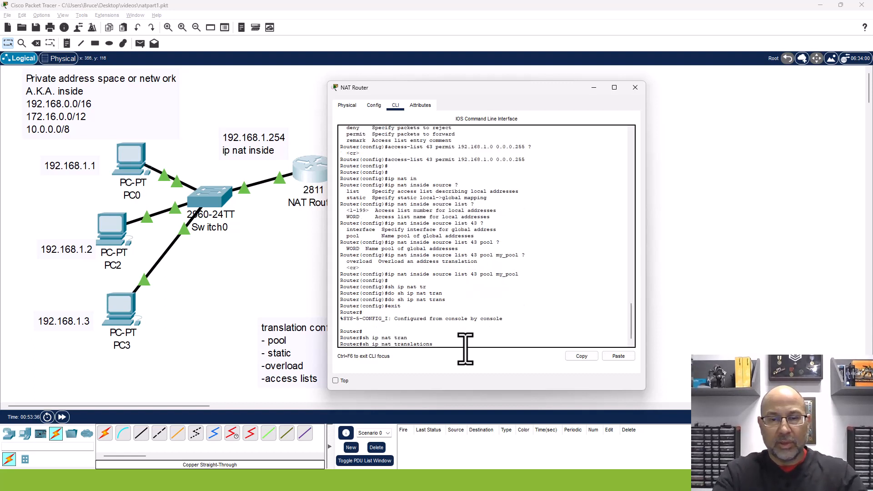
{"action": "key", "text": "Return"}
{"action": "key", "text": "Return"}
{"action": "key", "text": "Return"}
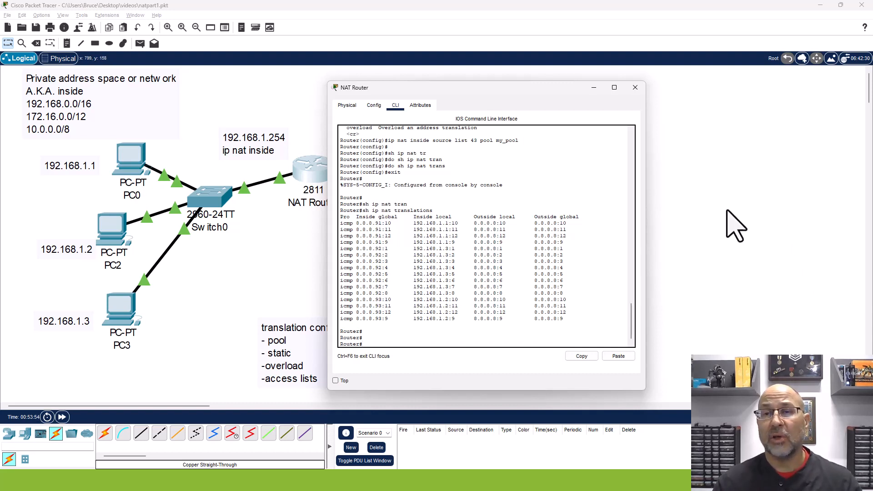
{"action": "left_click", "coordinate": [636, 88]}
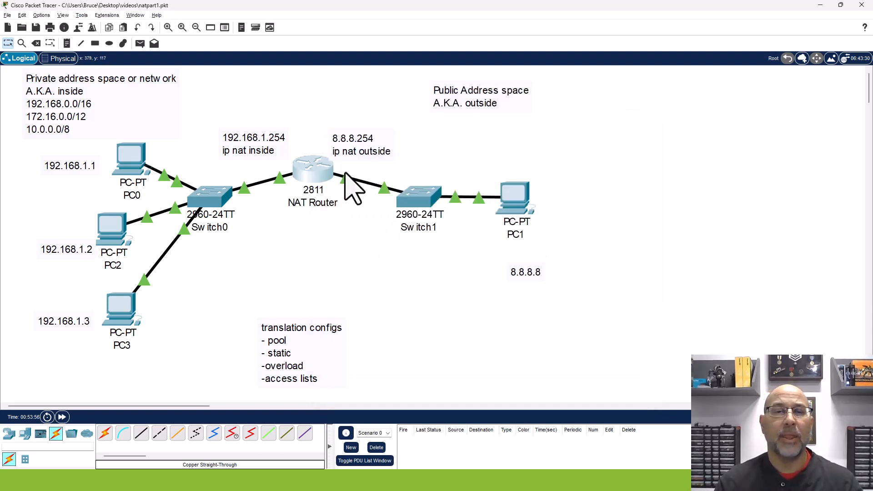
- Enter global configuration mode on the NAT Router and compose "ip nat inside source list 43 interface f0/1", consulting the command help for its options
{"action": "left_click", "coordinate": [307, 165]}
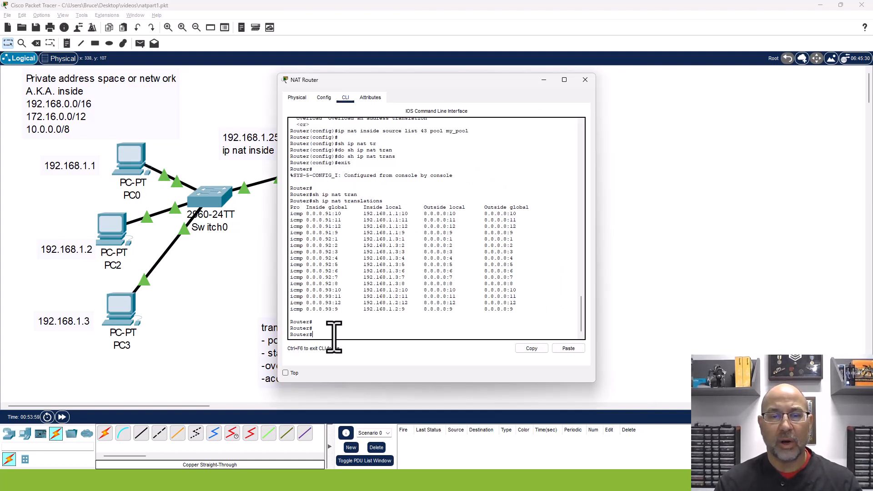
{"action": "type", "text": "conf t"}
{"action": "key", "text": "Return"}
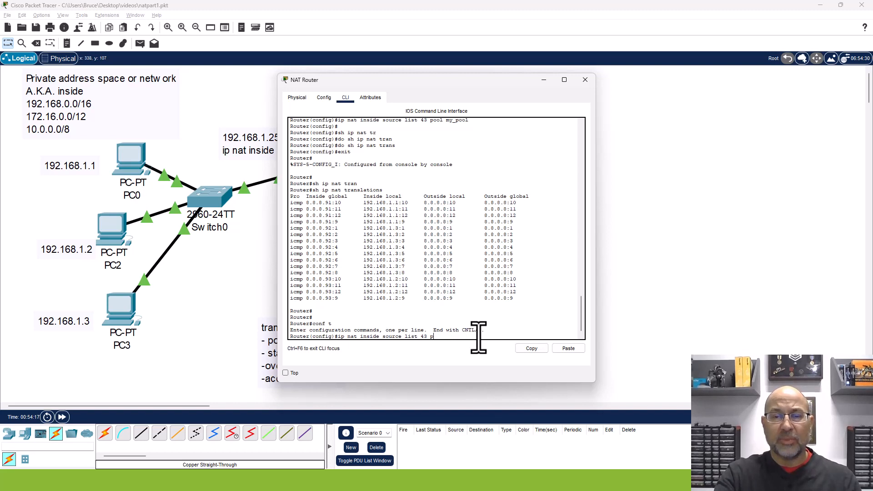
{"action": "type", "text": "?"}
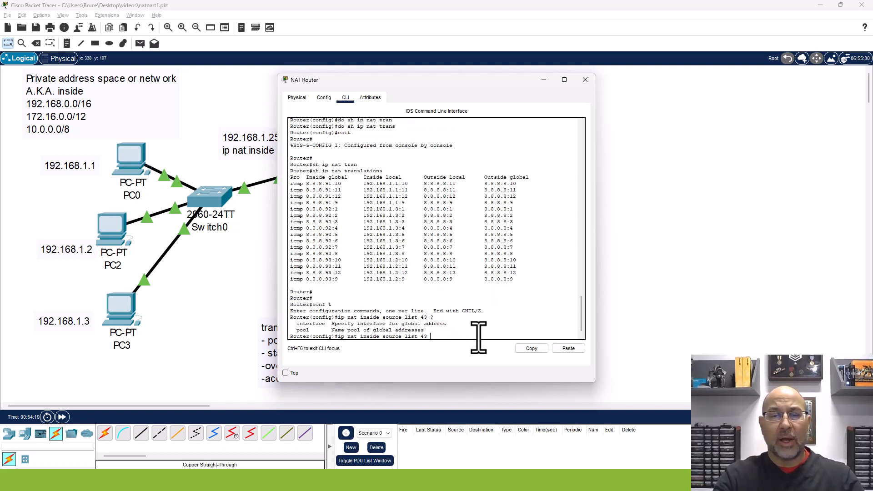
{"action": "type", "text": "in"}
{"action": "key", "text": "Tab"}
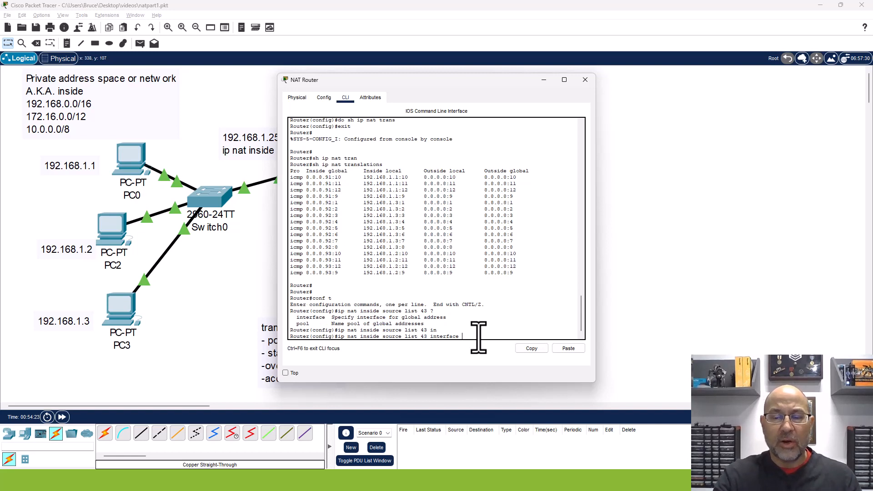
{"action": "type", "text": "?"}
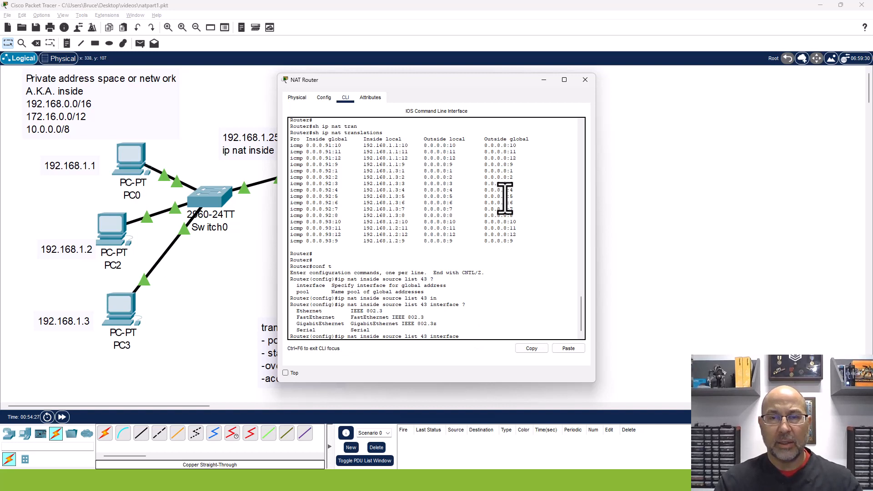
{"action": "left_click_drag", "start_coordinate": [444, 81], "coordinate": [649, 91]}
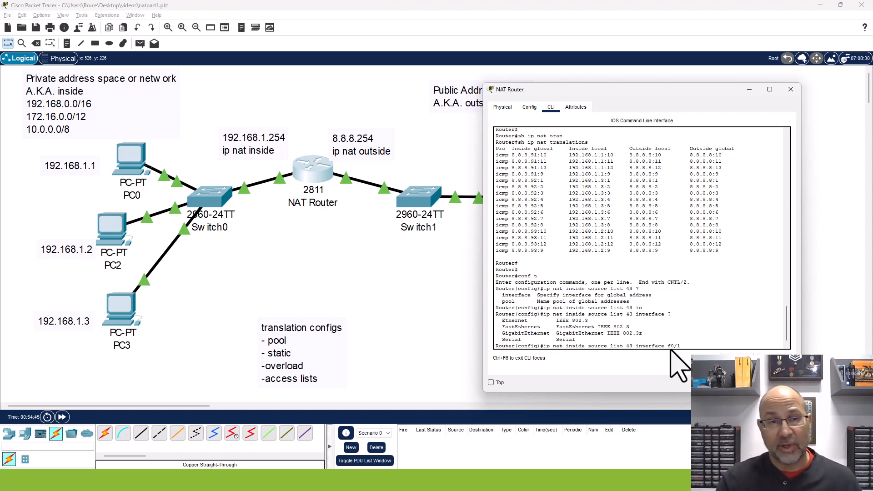
- Add f0/0 to the NAT Router's "ip nat inside" note and f0/1 to its "ip nat outside" note
{"action": "double_click", "coordinate": [279, 150]}
{"action": "type", "text": "f0/0"}
{"action": "key", "text": "Return"}
{"action": "double_click", "coordinate": [359, 150]}
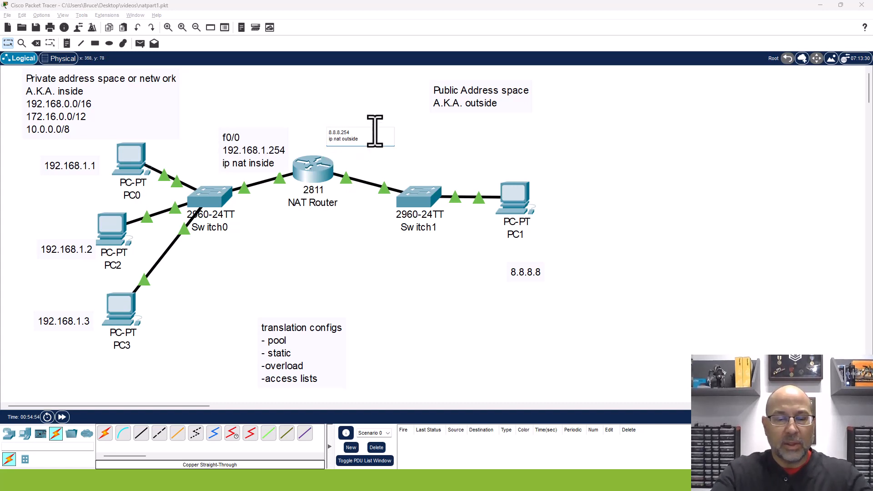
{"action": "type", "text": "f0/1"}
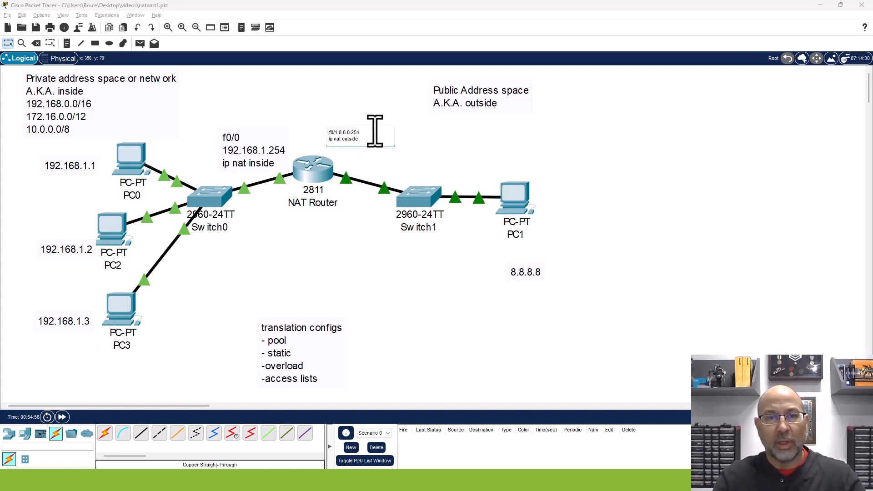
{"action": "left_click", "coordinate": [364, 263]}
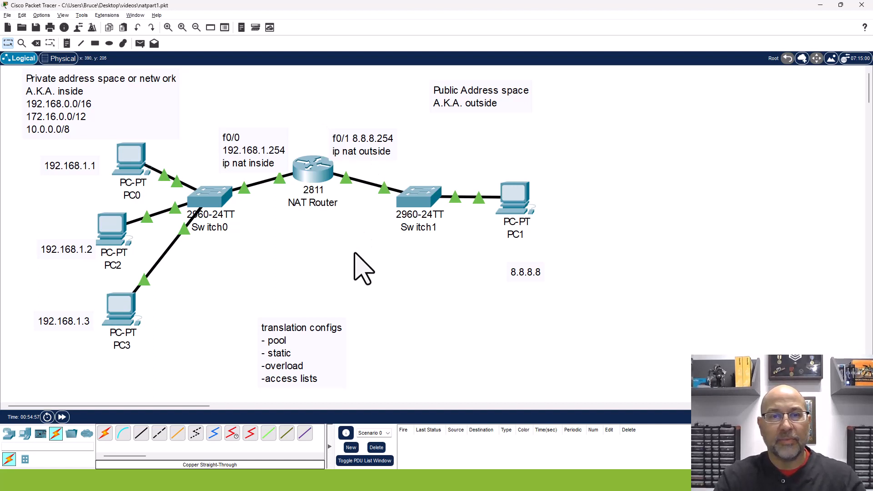
- Complete and run "ip nat inside source list 43 interface f0/1 overload" on the NAT Router, and close its window
{"action": "left_click", "coordinate": [309, 169]}
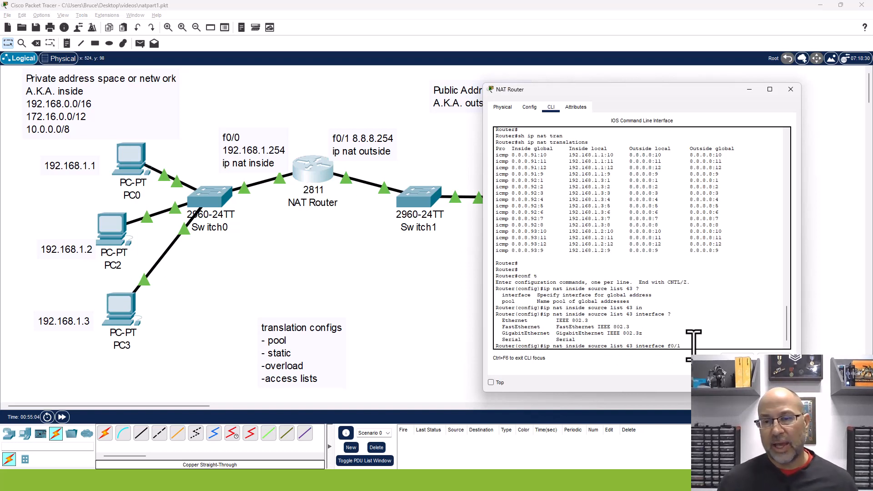
{"action": "type", "text": "?"}
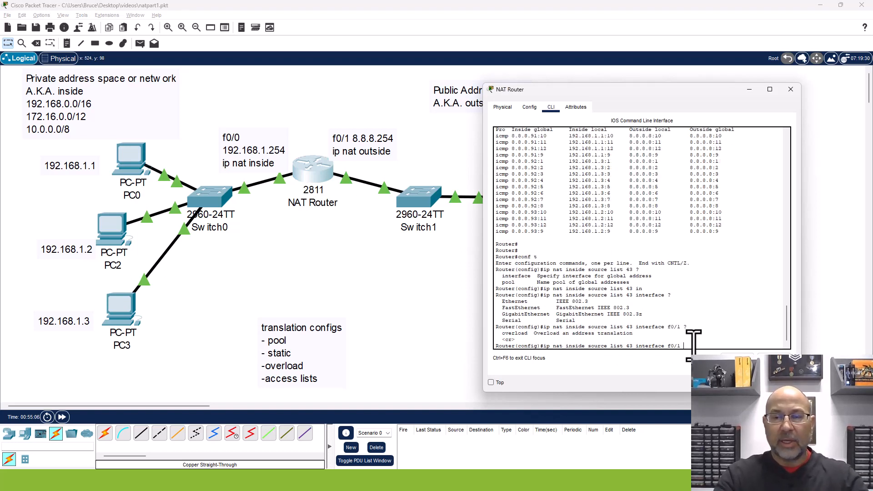
{"action": "type", "text": "ove"}
{"action": "key", "text": "Tab"}
{"action": "key", "text": "Return"}
{"action": "key", "text": "Return"}
{"action": "key", "text": "Return"}
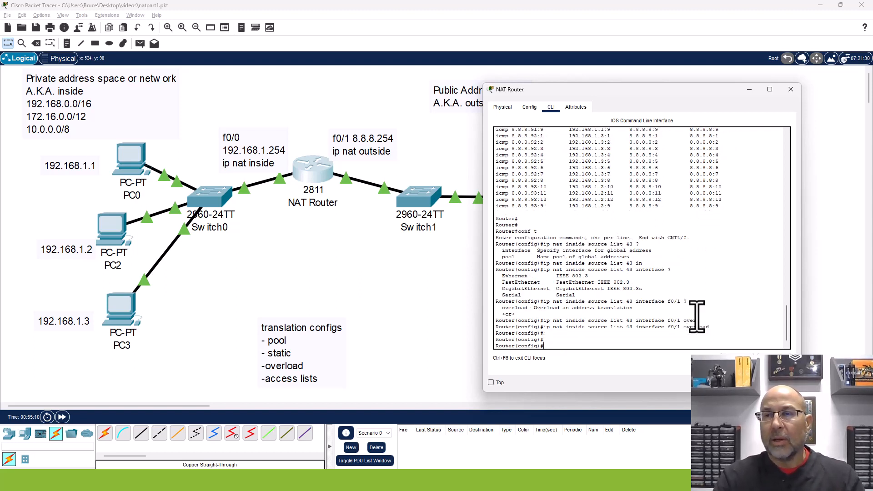
{"action": "left_click", "coordinate": [791, 90]}
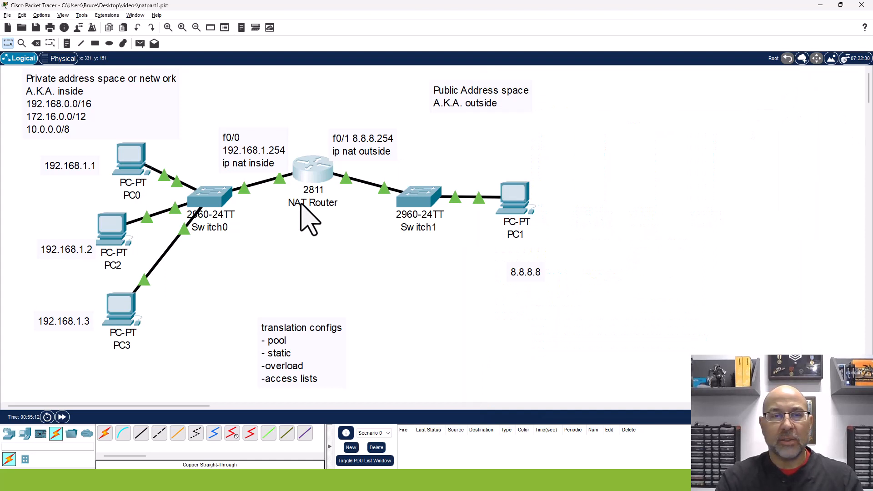
- Ping 8.8.8.8 from PC0's command prompt in real-time mode
{"action": "left_click", "coordinate": [130, 160]}
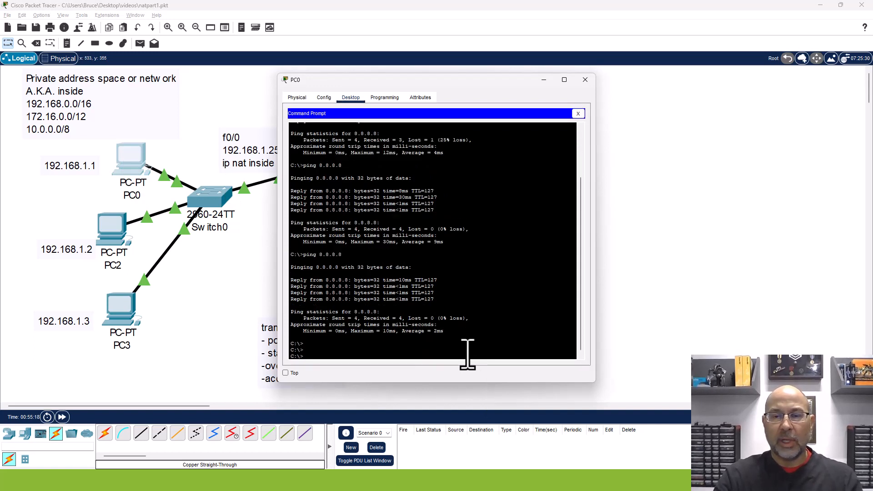
{"action": "key", "text": "Return"}
{"action": "key", "text": "Return"}
{"action": "key", "text": "Return"}
{"action": "key", "text": "Return"}
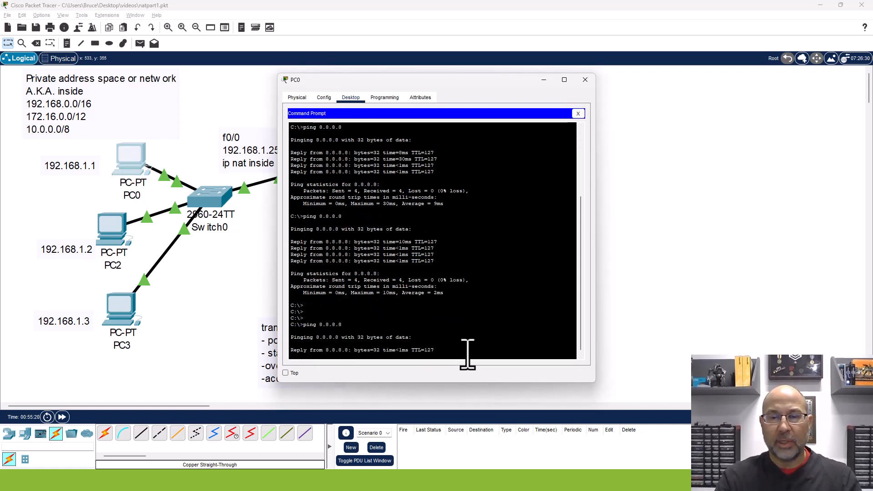
- Ping 8.8.8.8 from the command prompts of PC2 and PC3, and close the PC3 window
{"action": "left_click", "coordinate": [112, 234]}
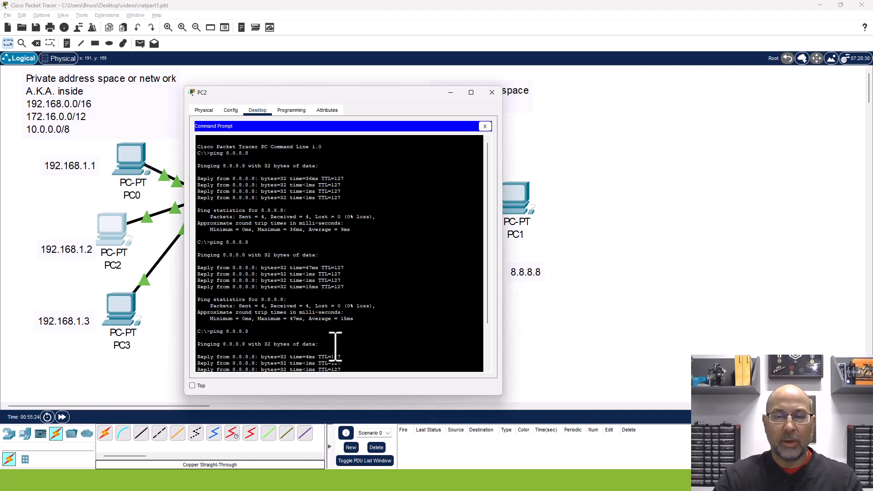
{"action": "scroll", "coordinate": [480, 336], "scroll_direction": "down", "scroll_amount": 3}
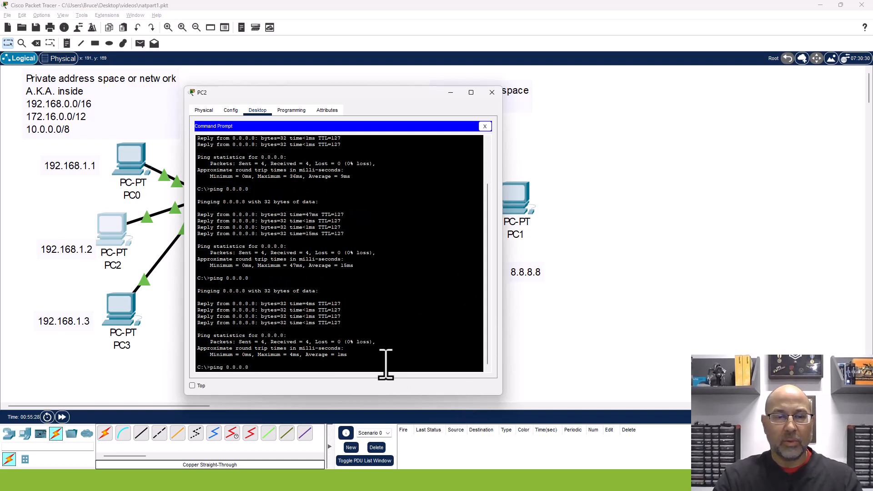
{"action": "key", "text": "Return"}
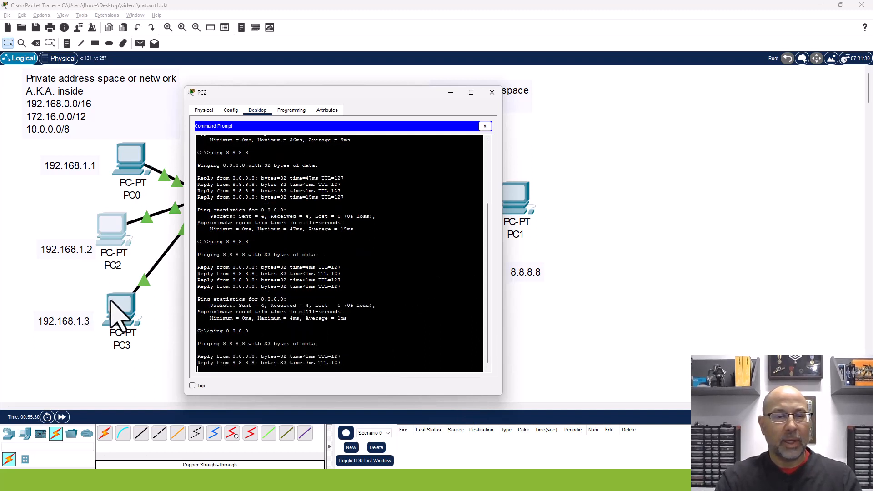
{"action": "left_click", "coordinate": [116, 314]}
{"action": "key", "text": "Return"}
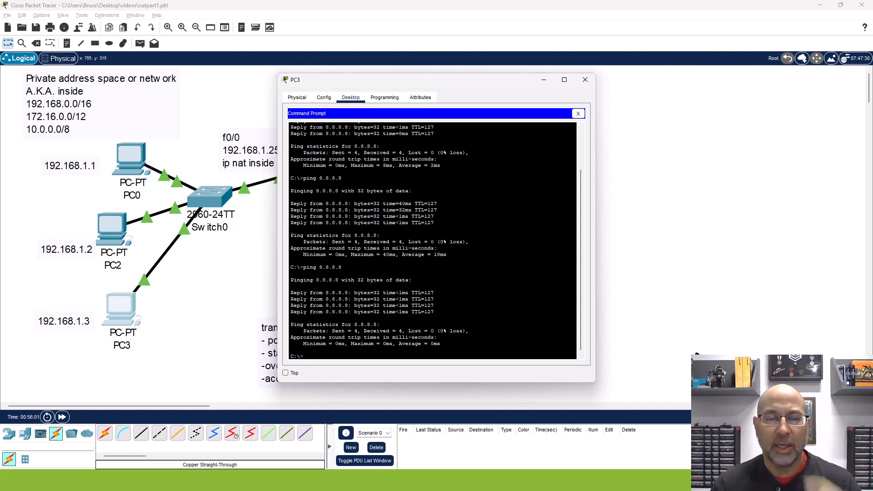
{"action": "left_click", "coordinate": [585, 81]}
- Exit configuration mode on the NAT Router, review the overloaded entries with "sh ip nat translations", and close its window
{"action": "left_click", "coordinate": [316, 179]}
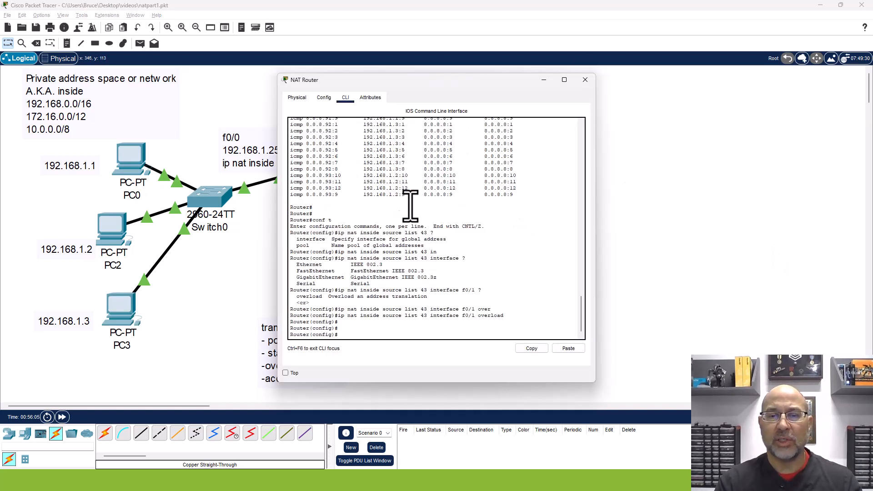
{"action": "type", "text": "exit"}
{"action": "key", "text": "Return"}
{"action": "key", "text": "Return"}
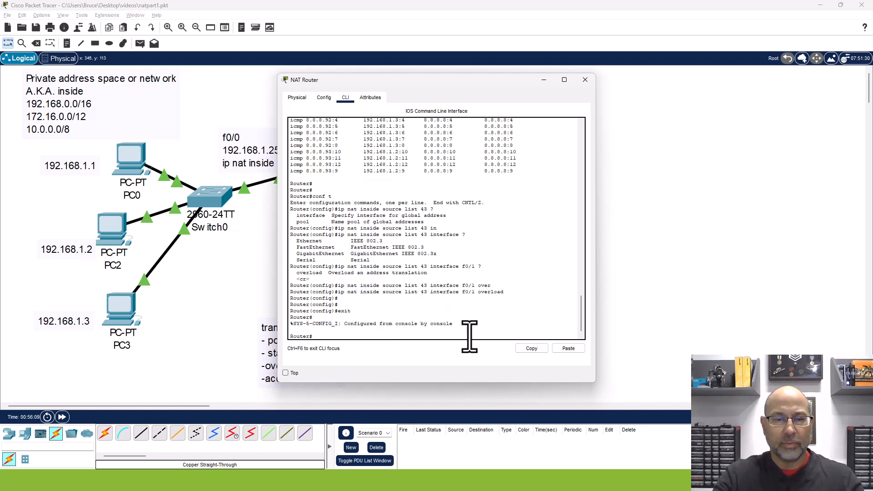
{"action": "type", "text": "sh ip nat translations"}
{"action": "key", "text": "Return"}
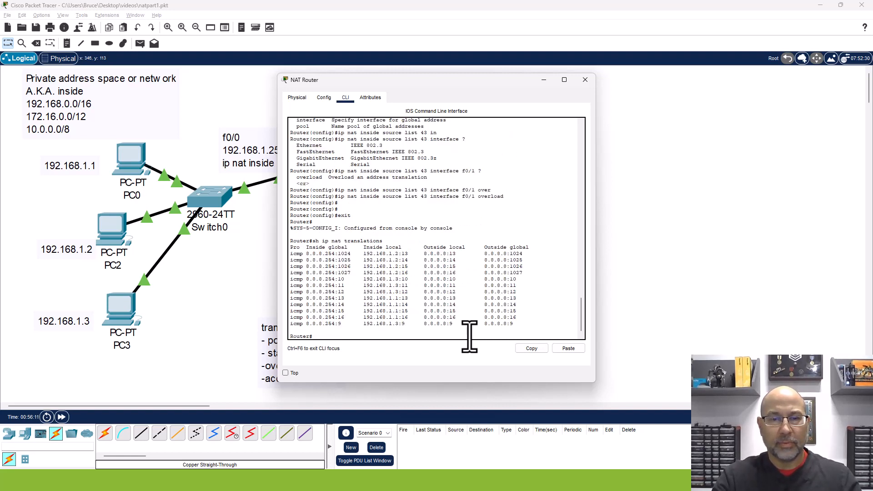
{"action": "key", "text": "Return"}
{"action": "key", "text": "Return"}
{"action": "key", "text": "Return"}
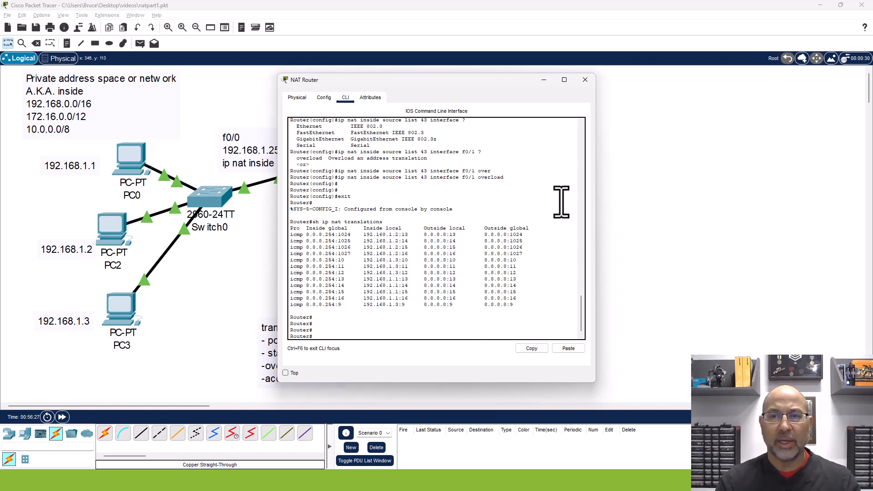
{"action": "left_click", "coordinate": [586, 80]}
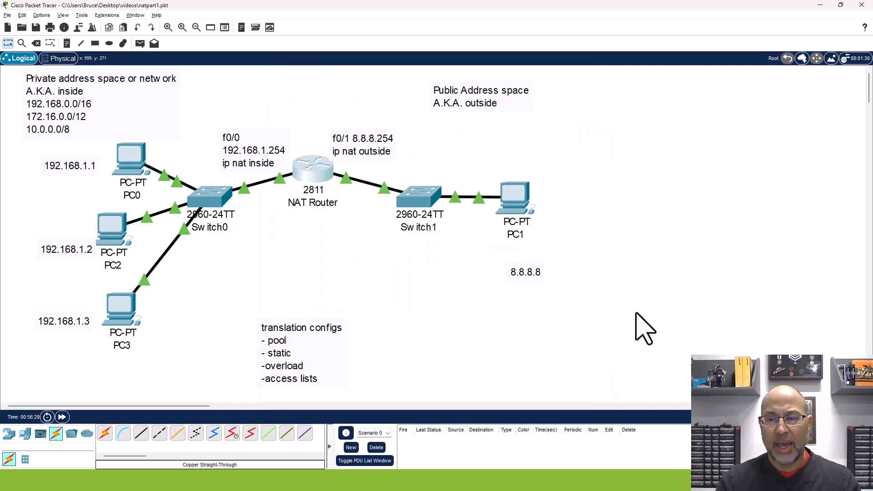
- Switch to simulation mode and ping 8.8.8.8 from PC0's command prompt
{"action": "left_click", "coordinate": [850, 417]}
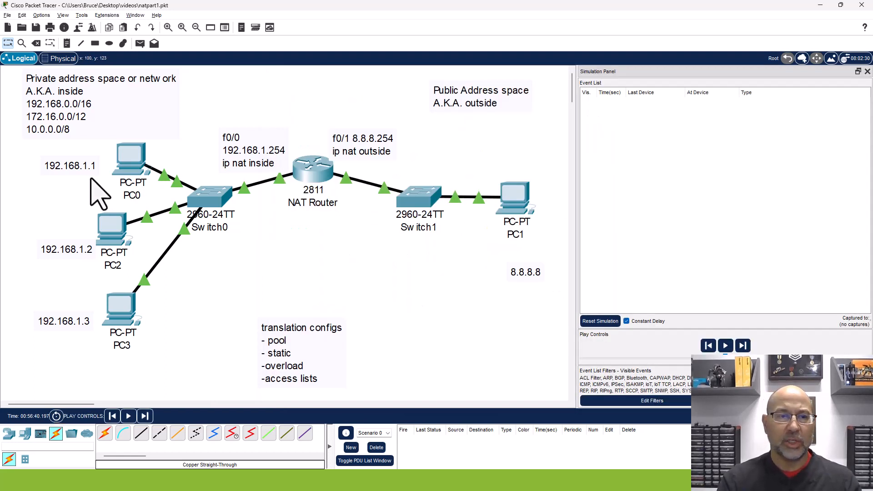
{"action": "left_click", "coordinate": [126, 162]}
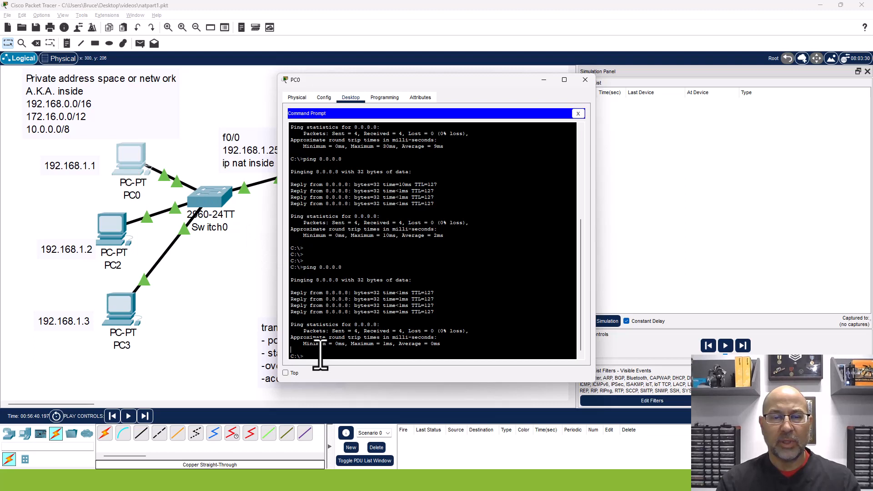
{"action": "key", "text": "Return"}
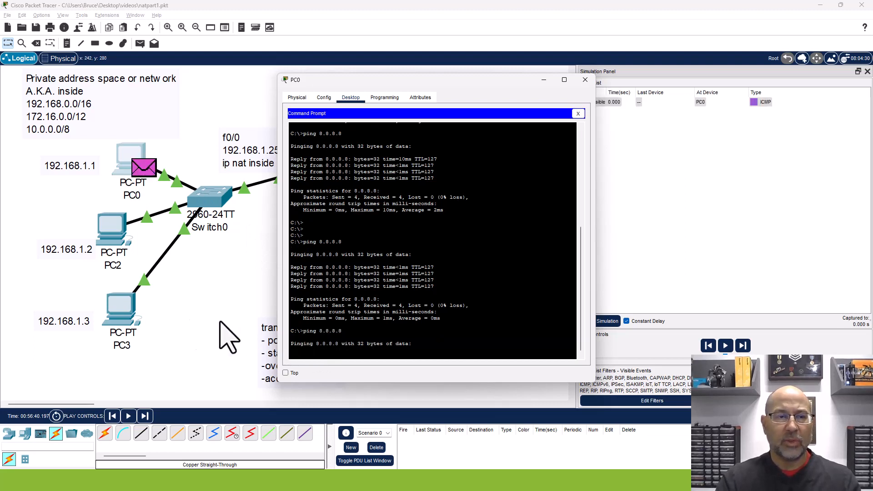
- Send pings to 8.8.8.8 from the command prompts of PC2 and PC3 in simulation mode, and close the PC3 window
{"action": "left_click", "coordinate": [113, 227]}
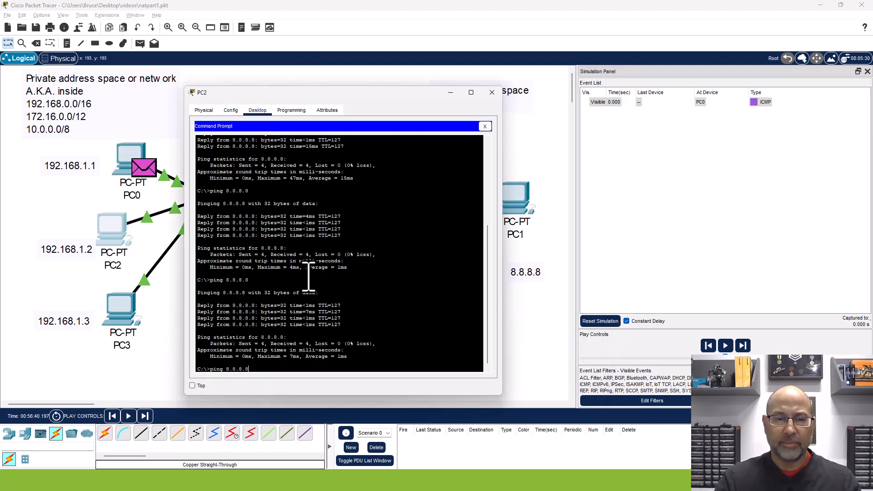
{"action": "key", "text": "Return"}
{"action": "left_click", "coordinate": [126, 309]}
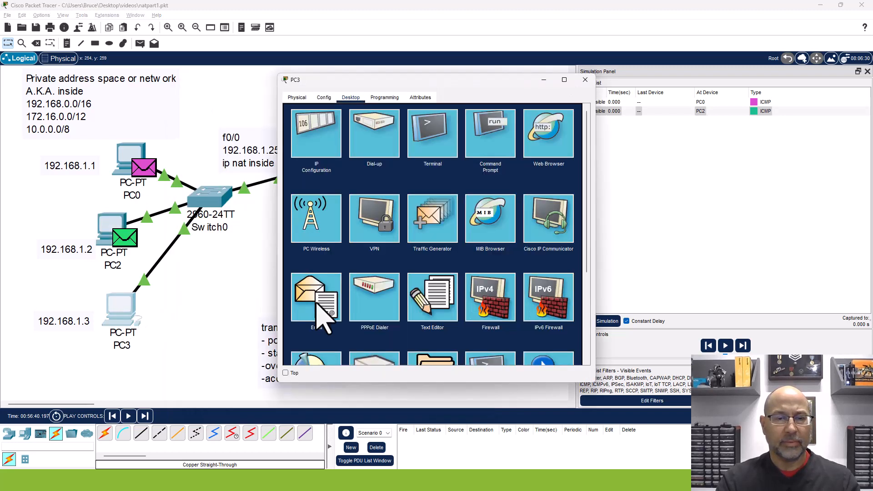
{"action": "left_click", "coordinate": [127, 309]}
{"action": "left_click", "coordinate": [127, 311]}
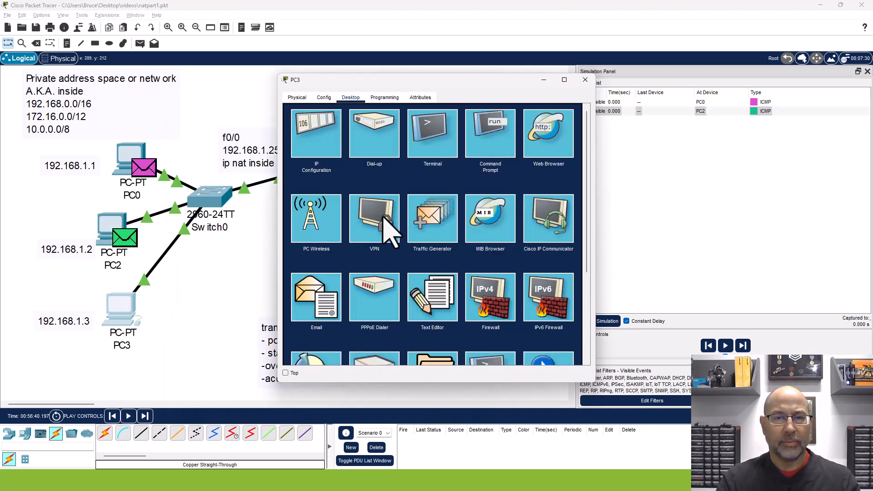
{"action": "left_click", "coordinate": [487, 112]}
{"action": "key", "text": "Return"}
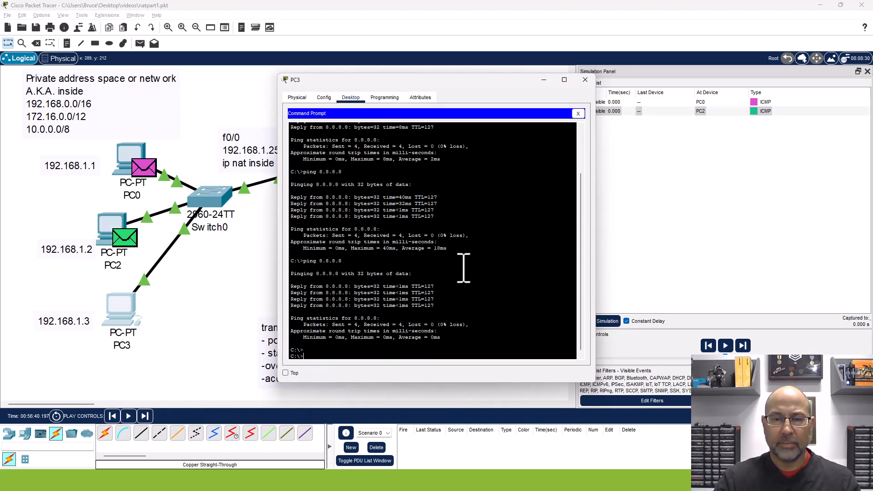
{"action": "key", "text": "Return"}
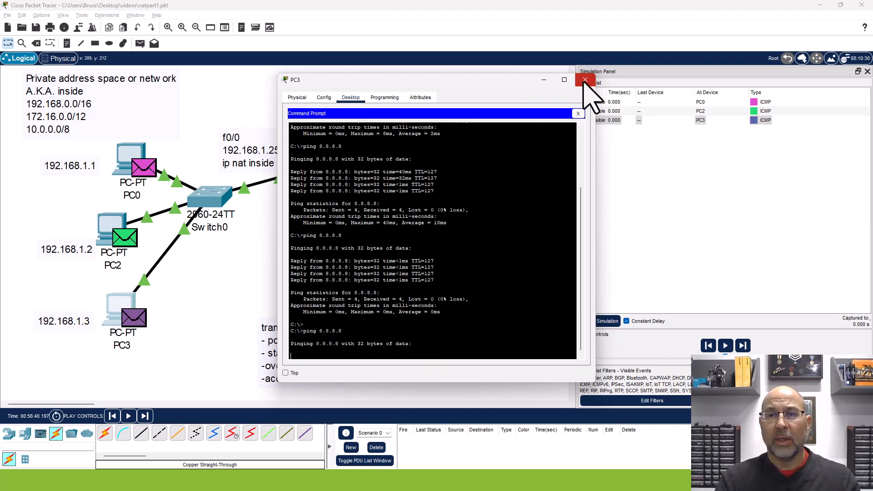
{"action": "left_click_drag", "start_coordinate": [514, 79], "coordinate": [474, 116]}
{"action": "left_click", "coordinate": [506, 116]}
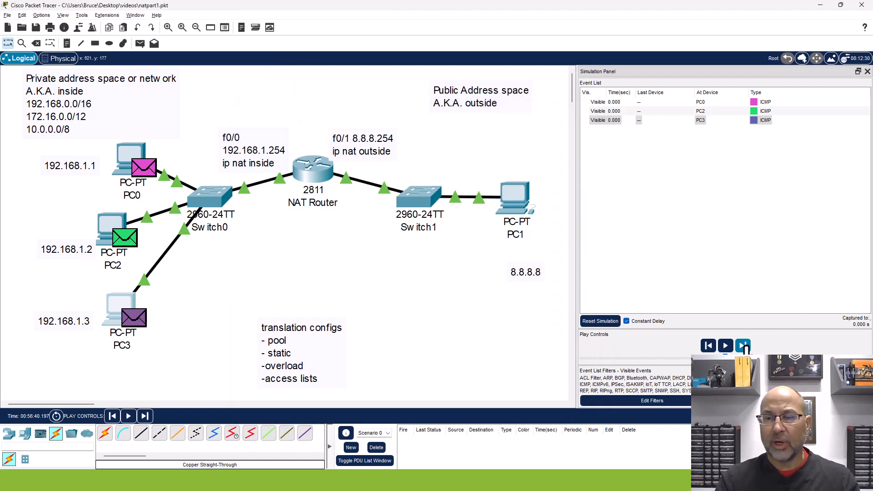
- Advance the simulation event by event to 0.005 s so the three pings cross the NAT Router to Switch1
{"action": "left_click", "coordinate": [744, 346]}
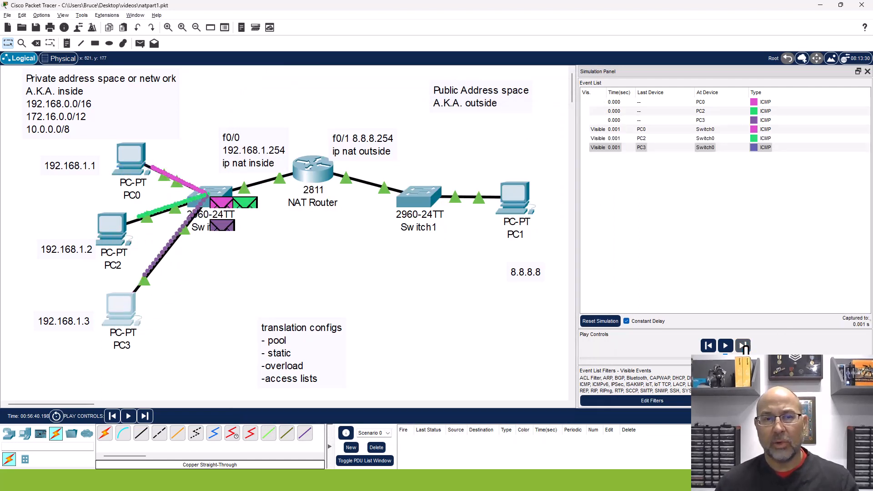
{"action": "left_click", "coordinate": [744, 347]}
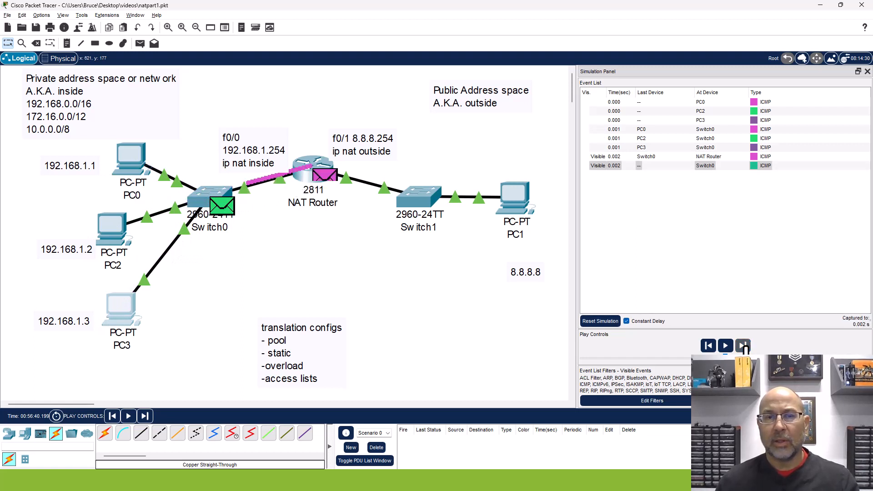
{"action": "left_click", "coordinate": [744, 347]}
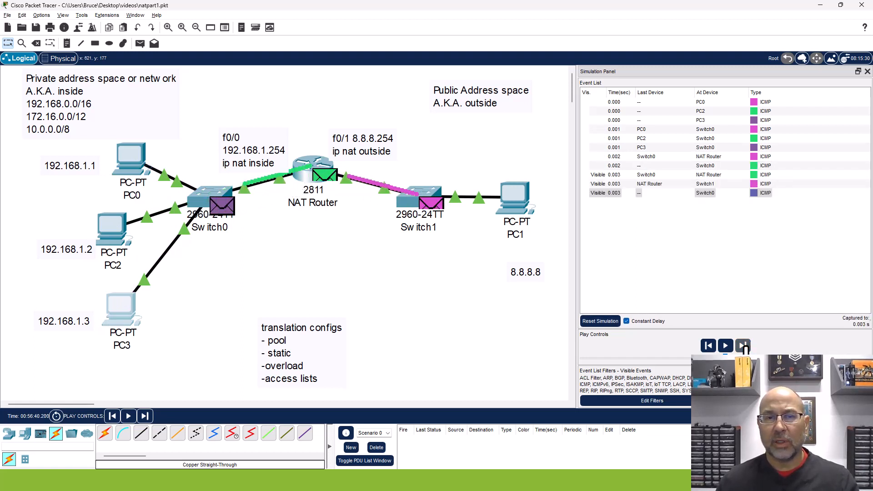
{"action": "left_click", "coordinate": [744, 347]}
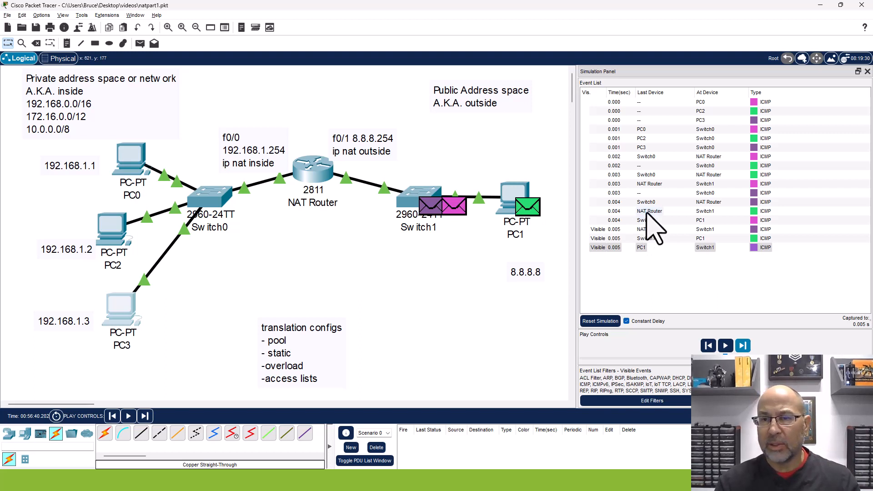
- Examine the source and destination IPs in the outbound PDU details of PC0's packet arriving at Switch1 from the NAT Router
{"action": "left_click", "coordinate": [643, 183]}
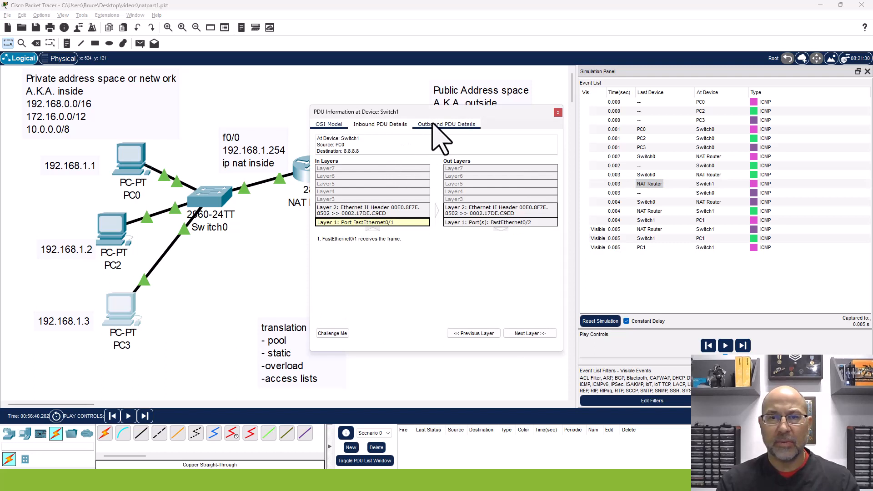
{"action": "left_click", "coordinate": [432, 124]}
{"action": "left_click_drag", "start_coordinate": [447, 275], "coordinate": [384, 273]}
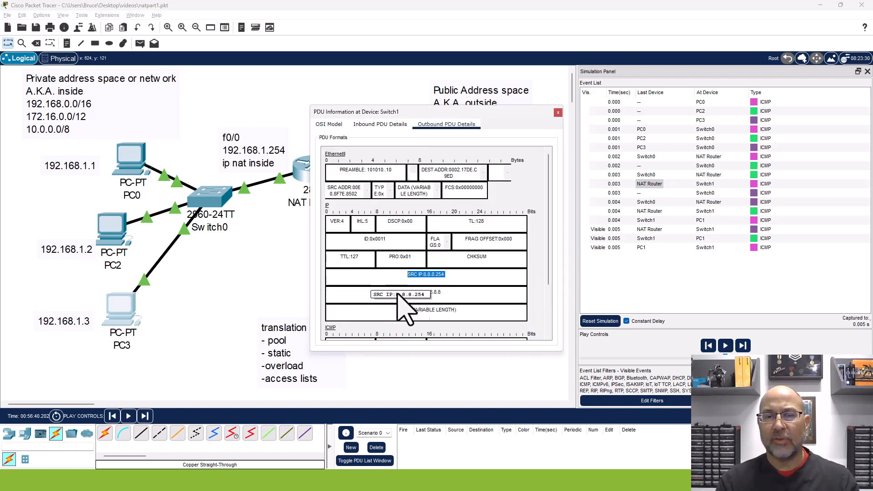
{"action": "left_click_drag", "start_coordinate": [443, 293], "coordinate": [394, 295]}
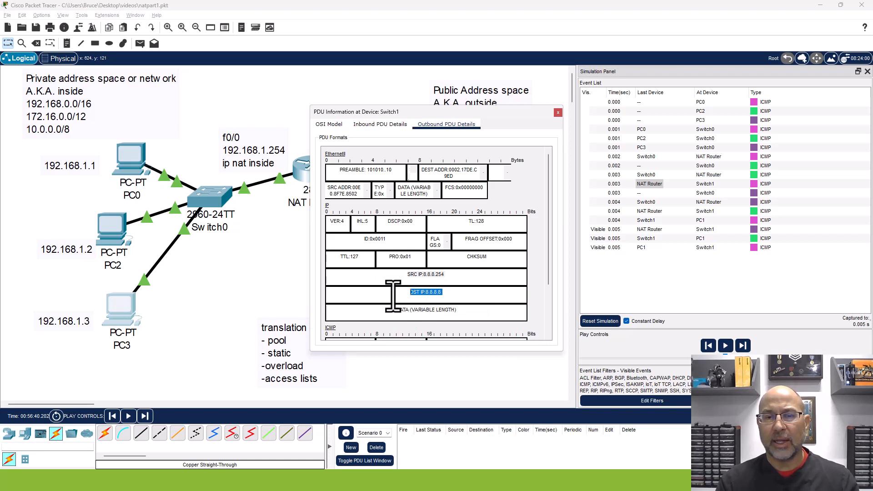
{"action": "left_click", "coordinate": [558, 112]}
- Examine the source and destination IPs in the outbound PDU details of PC2's packet at Switch1, and close its PDU information
{"action": "left_click", "coordinate": [650, 212]}
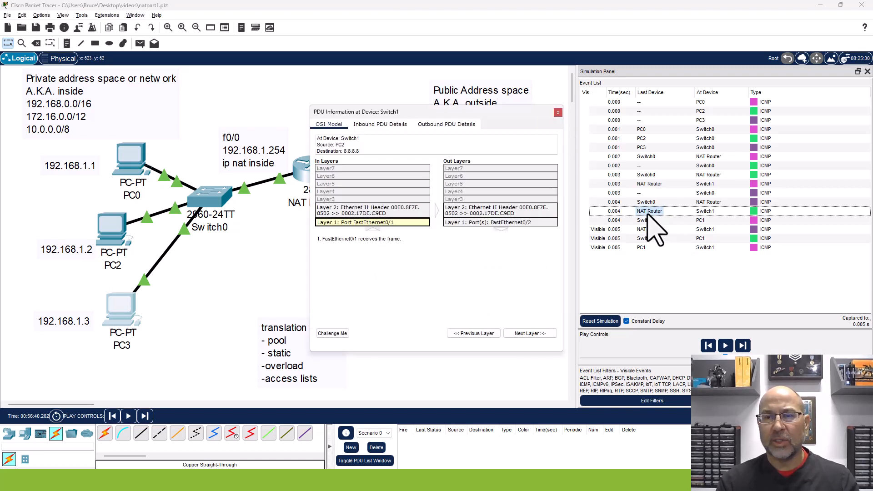
{"action": "left_click", "coordinate": [437, 125]}
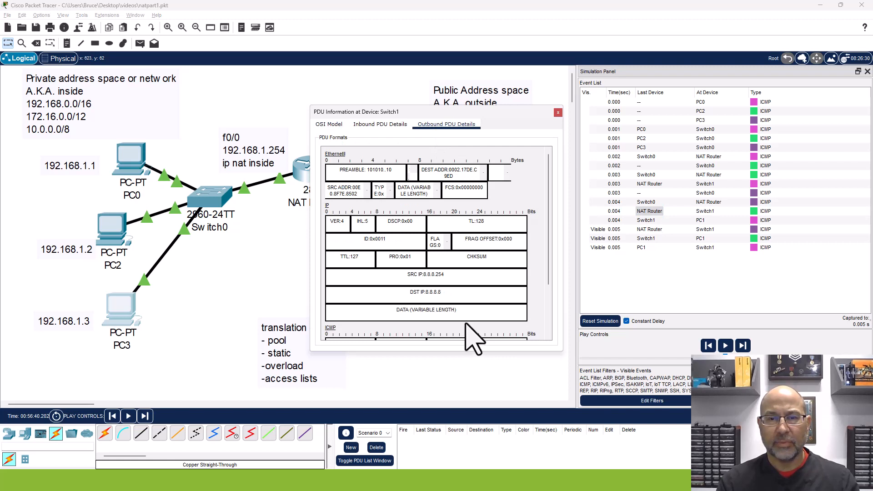
{"action": "left_click_drag", "start_coordinate": [452, 275], "coordinate": [387, 275]}
{"action": "left_click", "coordinate": [439, 294]}
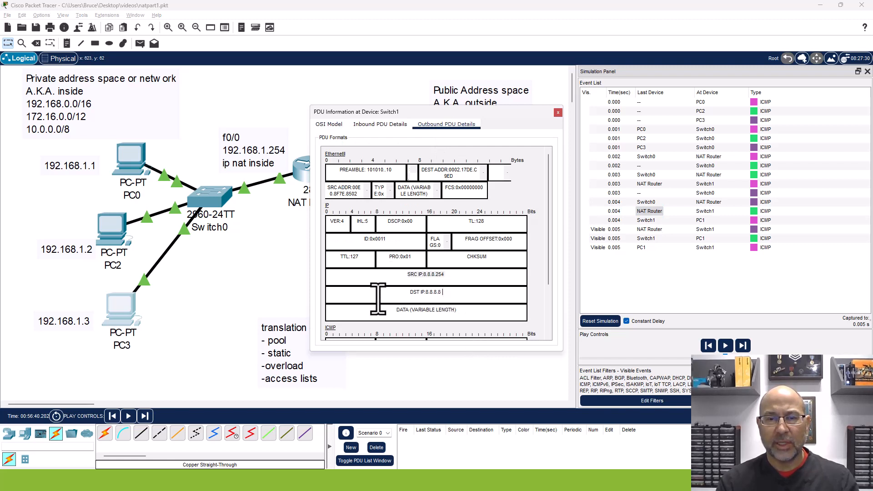
{"action": "left_click", "coordinate": [559, 112]}
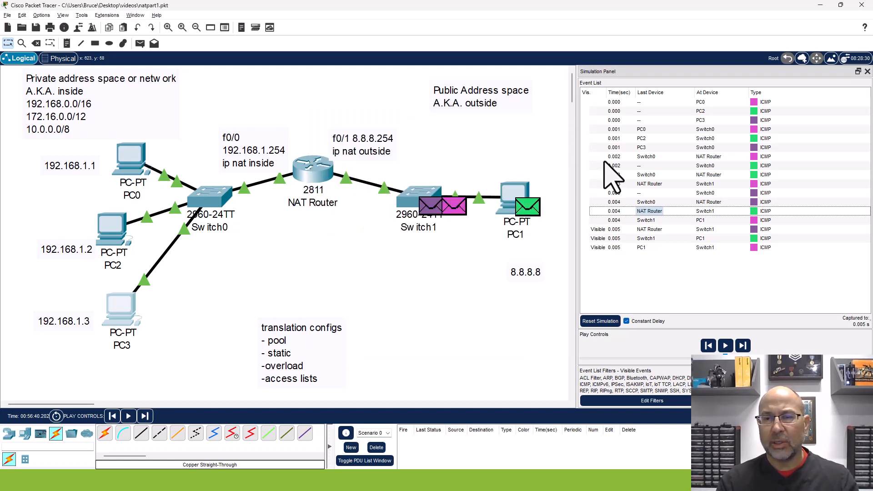
- Examine the source and destination IPs in the outbound PDU details of PC3's packet at Switch1, and close its PDU information
{"action": "left_click", "coordinate": [644, 230]}
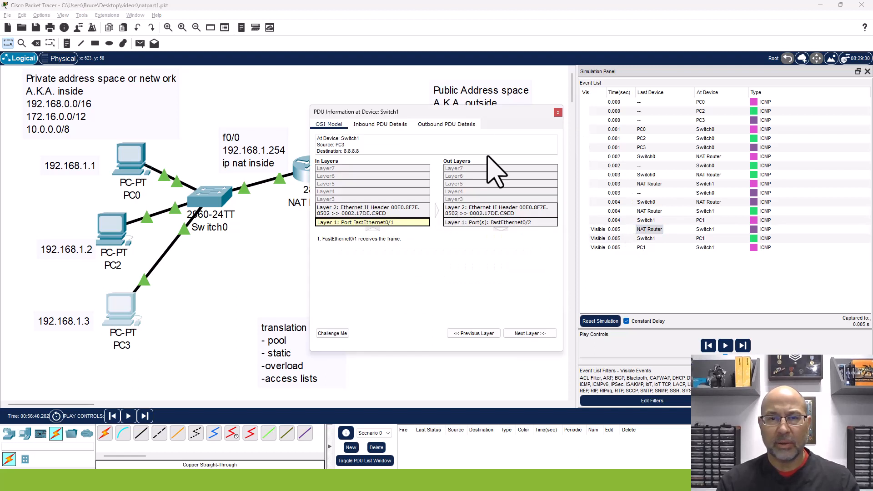
{"action": "left_click", "coordinate": [453, 124]}
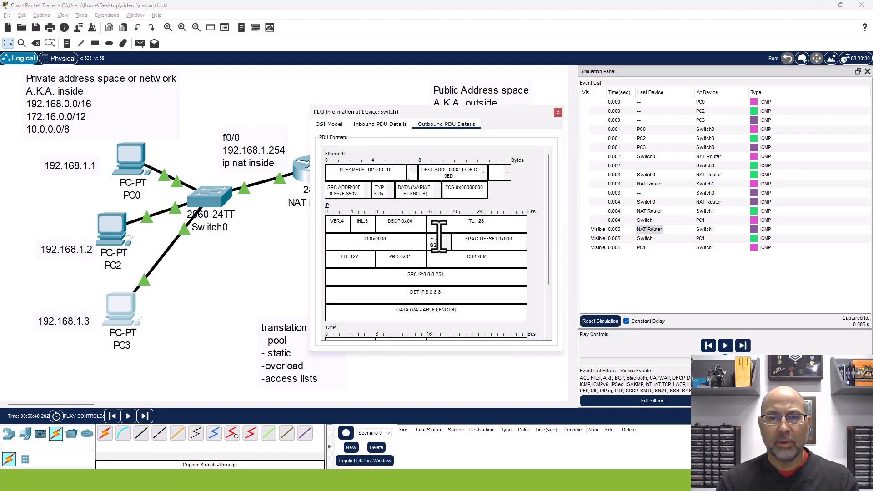
{"action": "left_click_drag", "start_coordinate": [445, 275], "coordinate": [395, 274]}
{"action": "left_click_drag", "start_coordinate": [450, 294], "coordinate": [389, 293]}
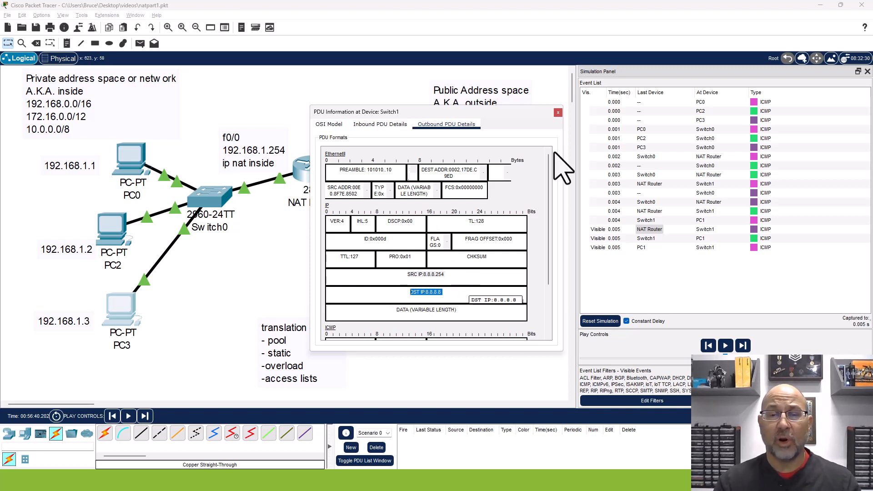
{"action": "left_click", "coordinate": [558, 112]}
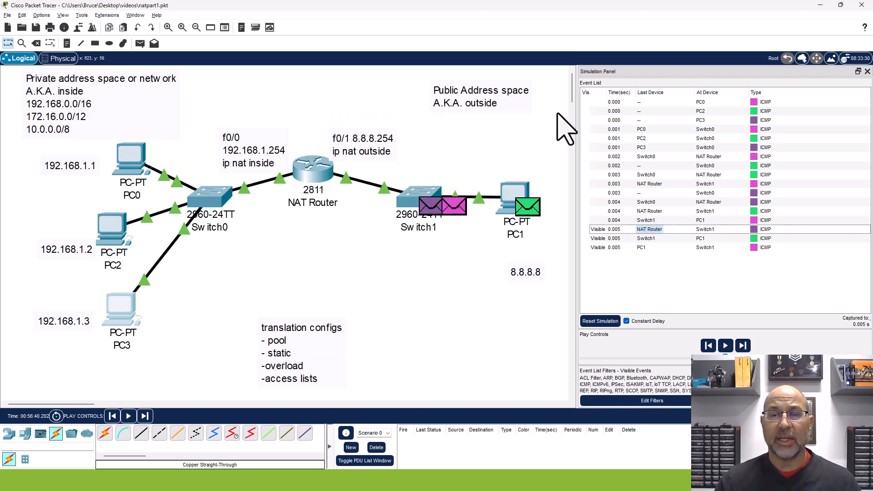
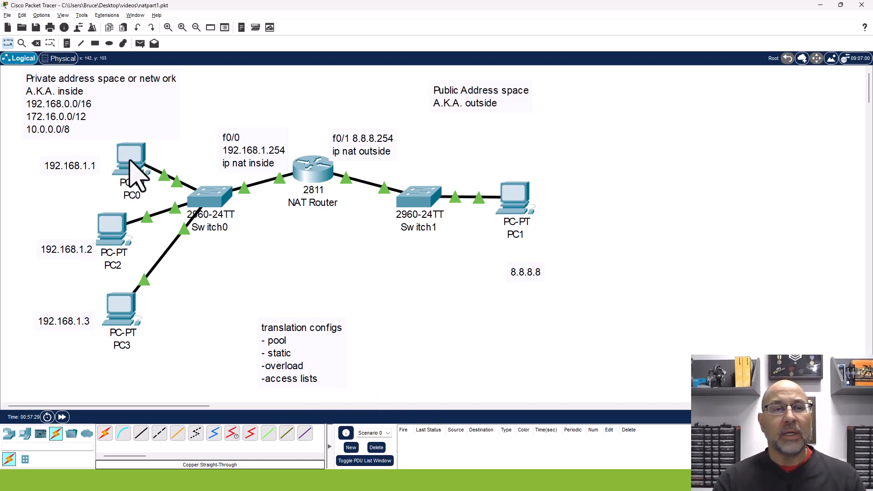
- Replace PC3's command prompt with the Traffic Generator and choose HTTP as its application
{"action": "left_click", "coordinate": [121, 311]}
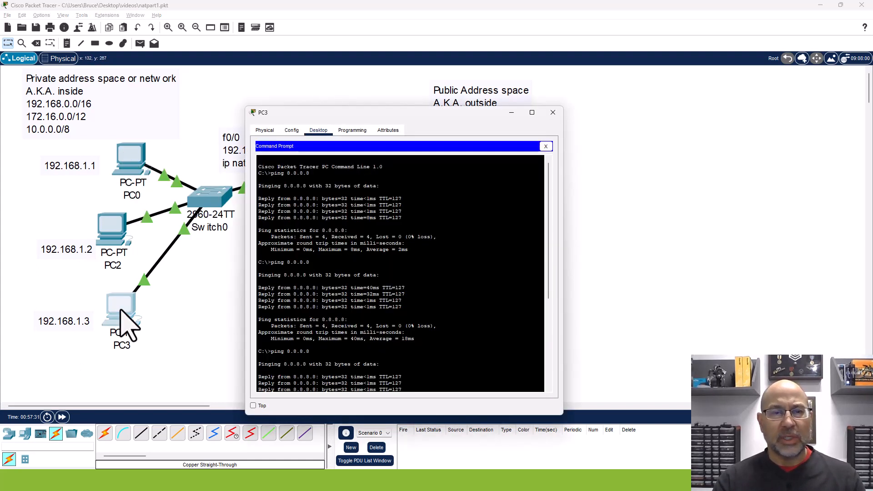
{"action": "left_click_drag", "start_coordinate": [412, 117], "coordinate": [441, 77]}
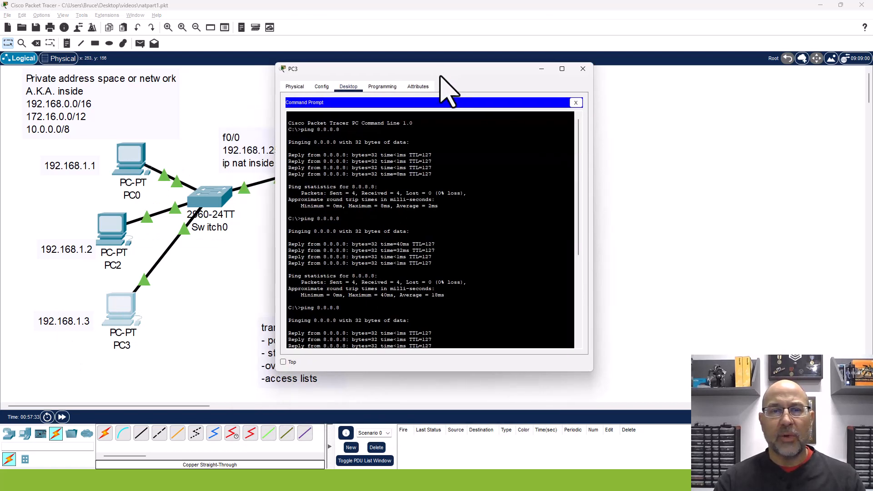
{"action": "left_click", "coordinate": [575, 102]}
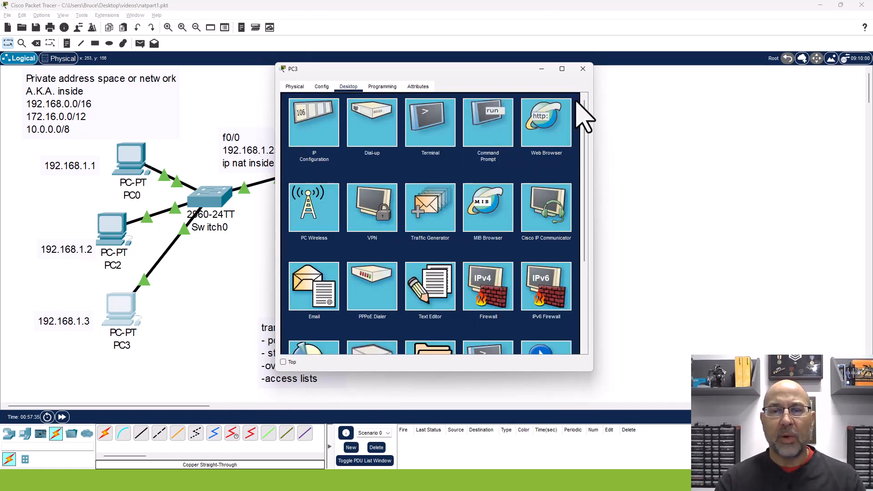
{"action": "left_click", "coordinate": [432, 209]}
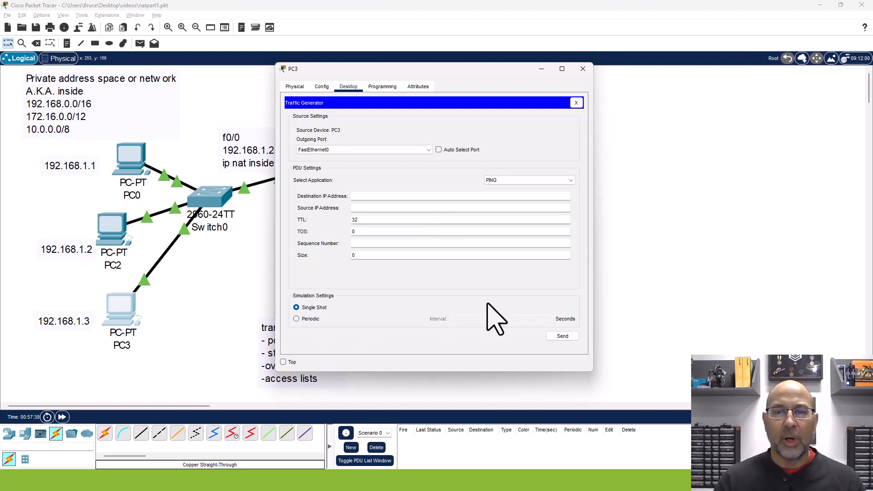
{"action": "left_click", "coordinate": [513, 181]}
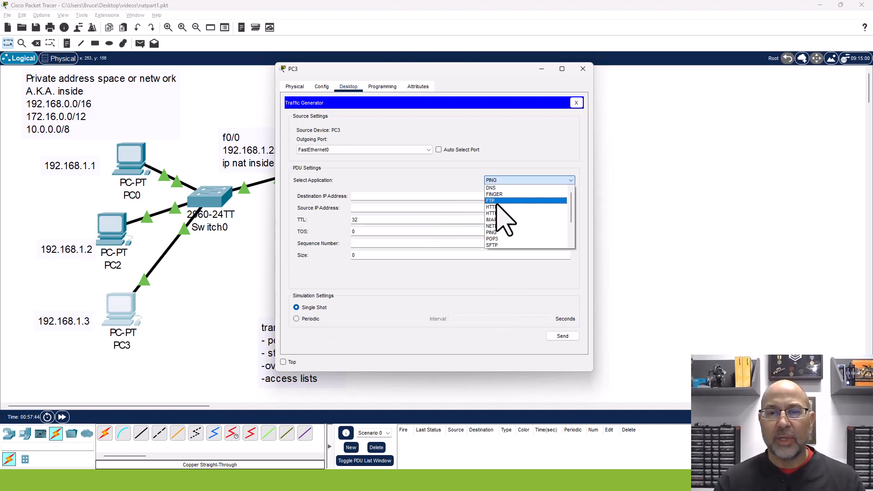
{"action": "left_click", "coordinate": [499, 208]}
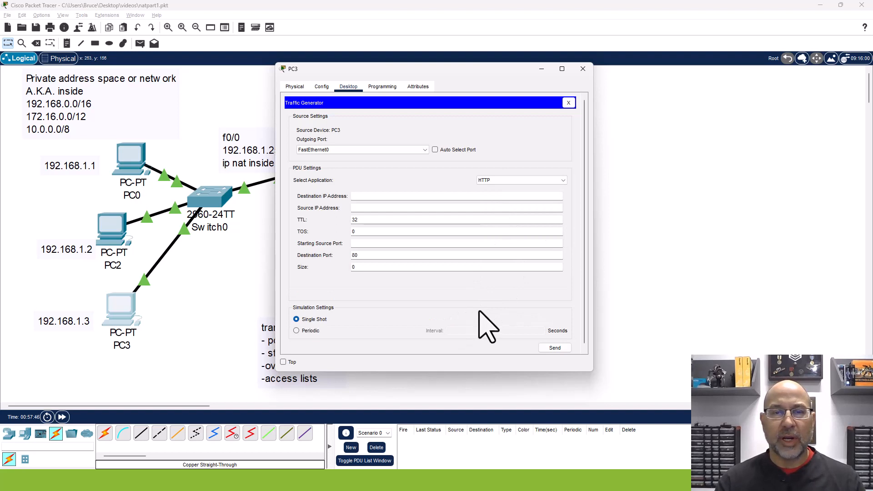
- Set the HTTP traffic's destination IP to 8.8.8.8, source IP to 192.168.1.3 and starting source port to 2000
{"action": "left_click", "coordinate": [386, 196]}
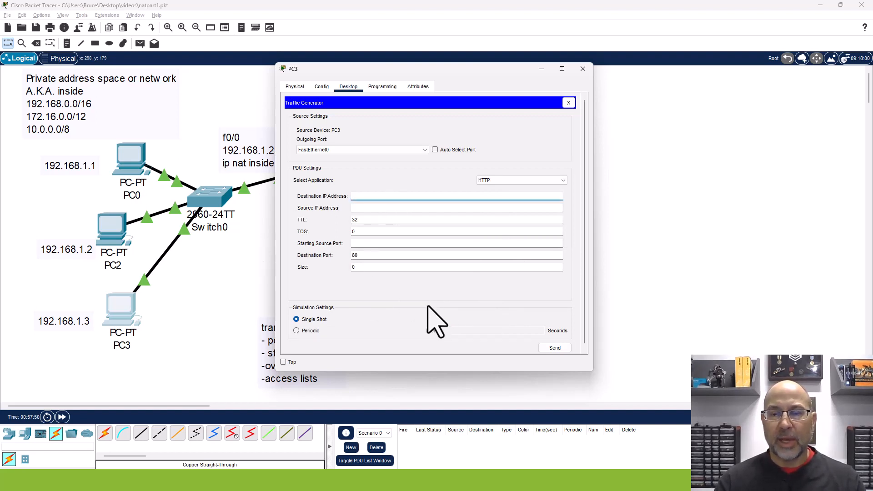
{"action": "type", "text": "8.8.8.8"}
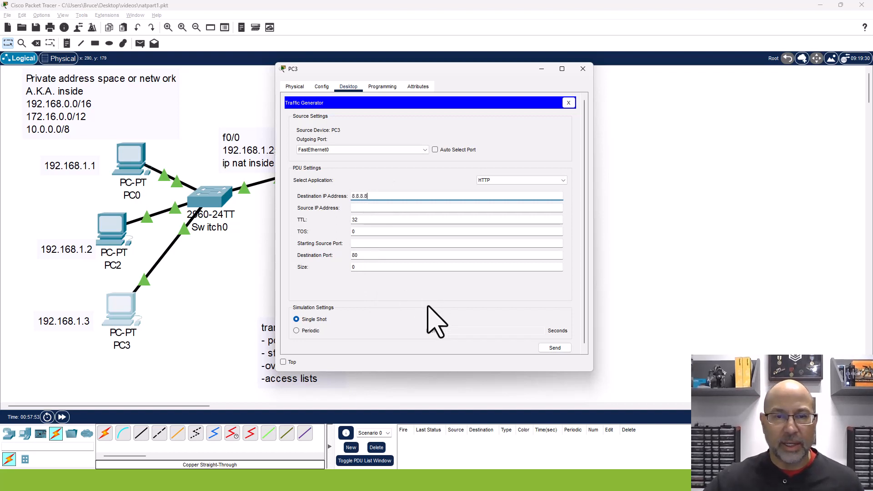
{"action": "left_click", "coordinate": [375, 207]}
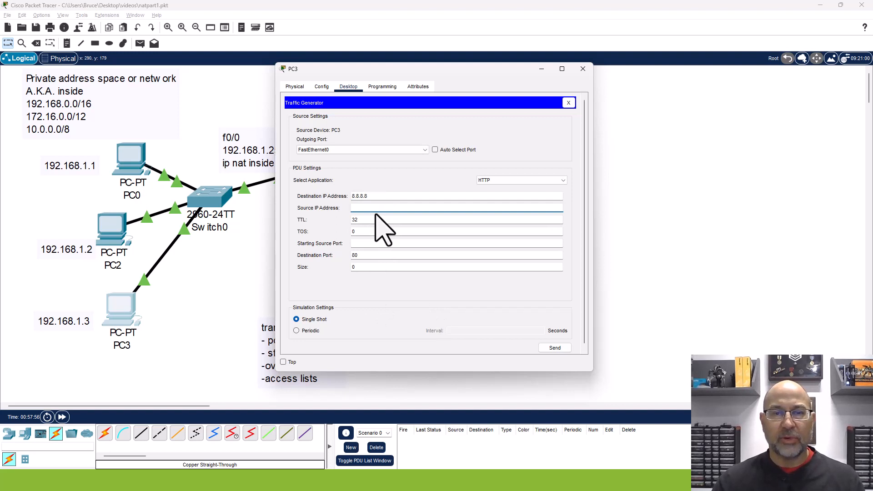
{"action": "type", "text": "192.168.1.3"}
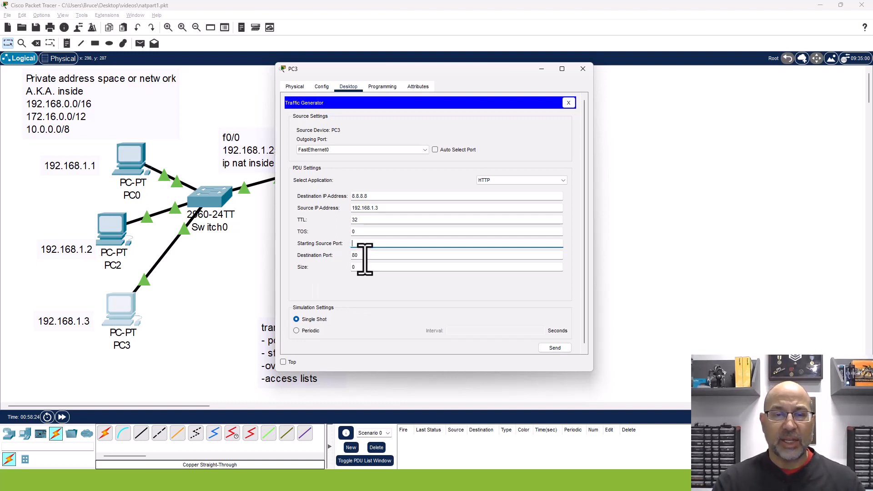
{"action": "key", "text": "Tab"}
{"action": "left_click", "coordinate": [328, 292]}
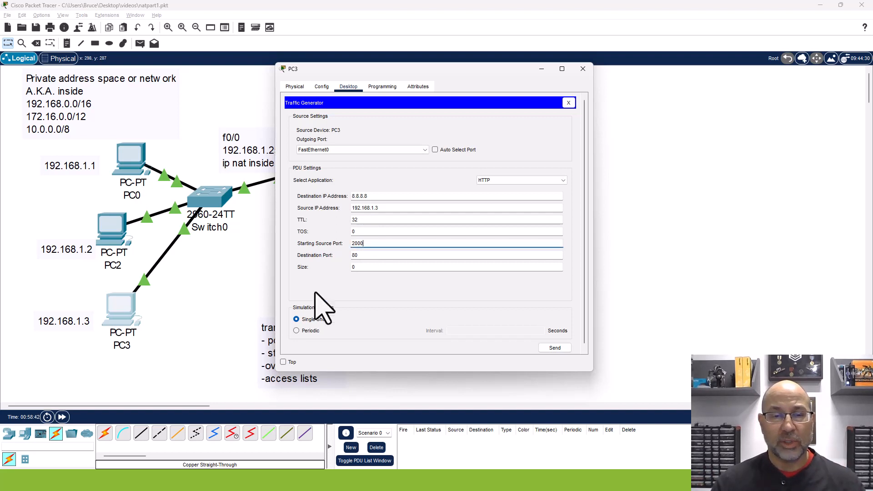
- Start sending PC3's HTTP traffic periodically at a 1-second interval, and minimize the PC3 window
{"action": "left_click", "coordinate": [296, 331]}
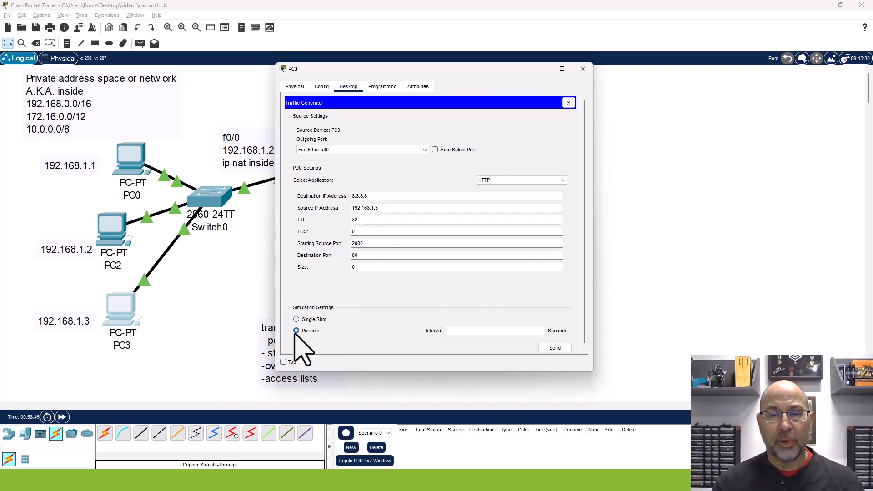
{"action": "left_click", "coordinate": [456, 332]}
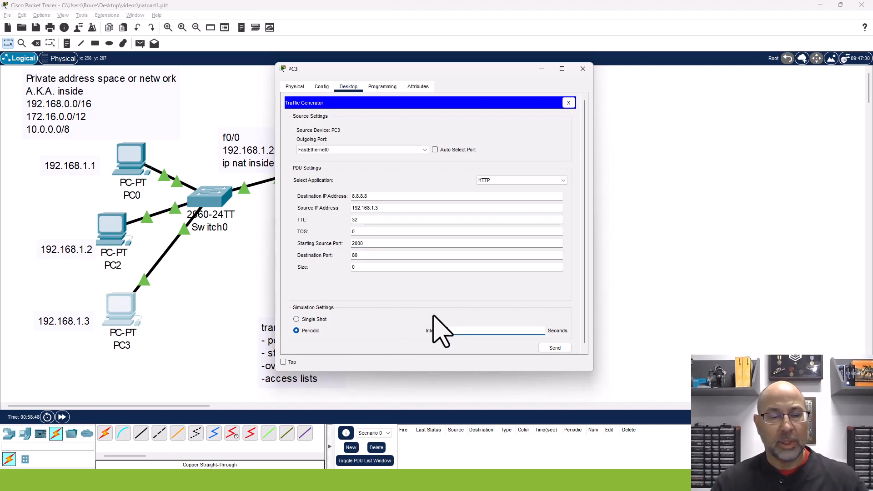
{"action": "type", "text": "1"}
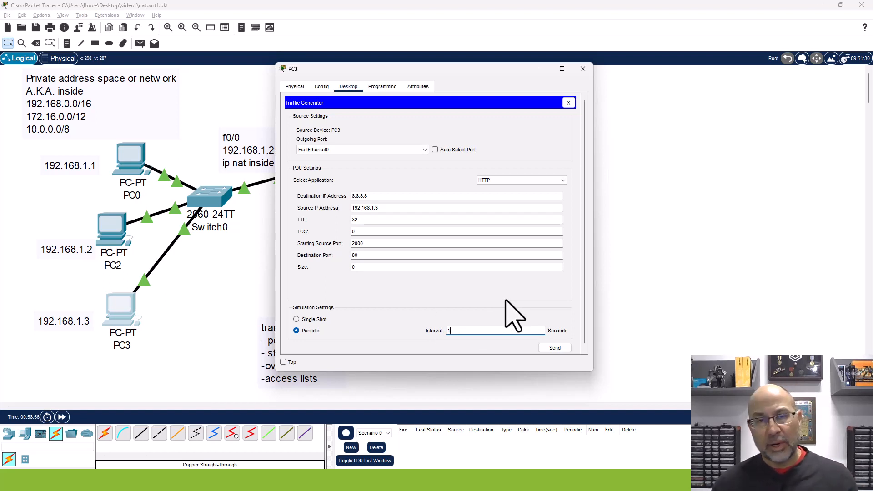
{"action": "left_click", "coordinate": [555, 348]}
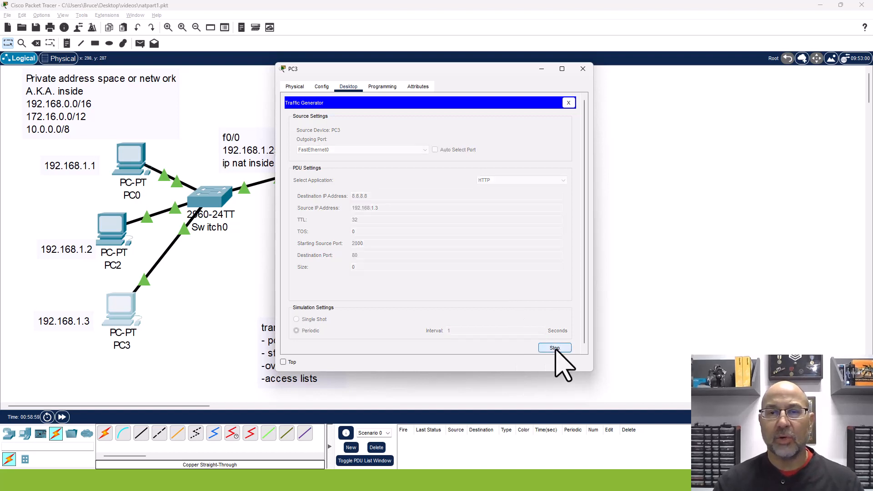
{"action": "left_click", "coordinate": [541, 69]}
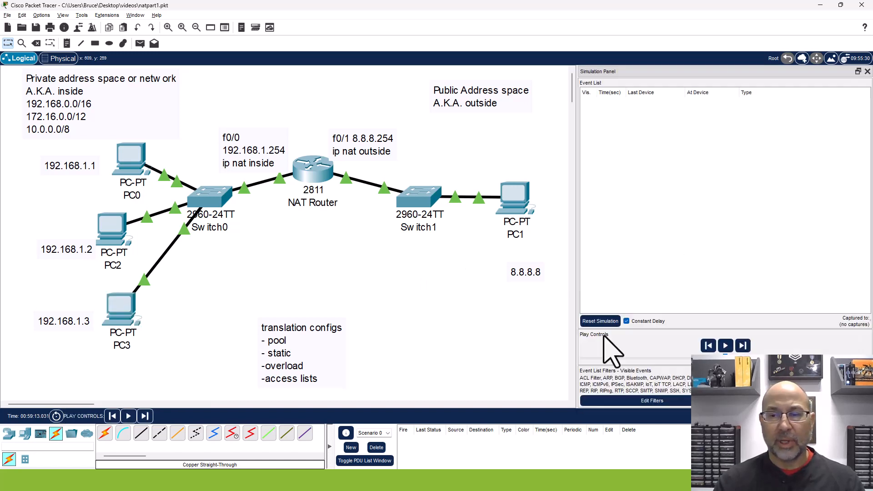
- Advance the simulation event by event until PC1's TCP reply reaches Switch1
{"action": "left_click", "coordinate": [743, 345]}
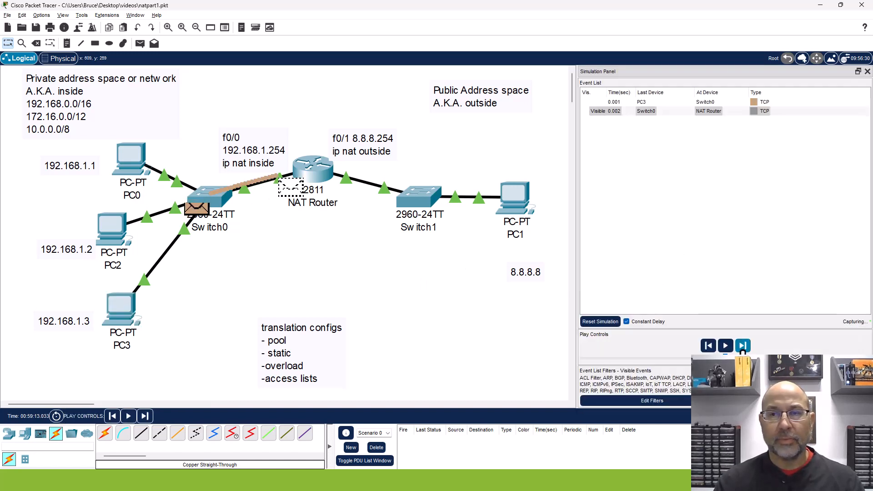
{"action": "left_click", "coordinate": [743, 346]}
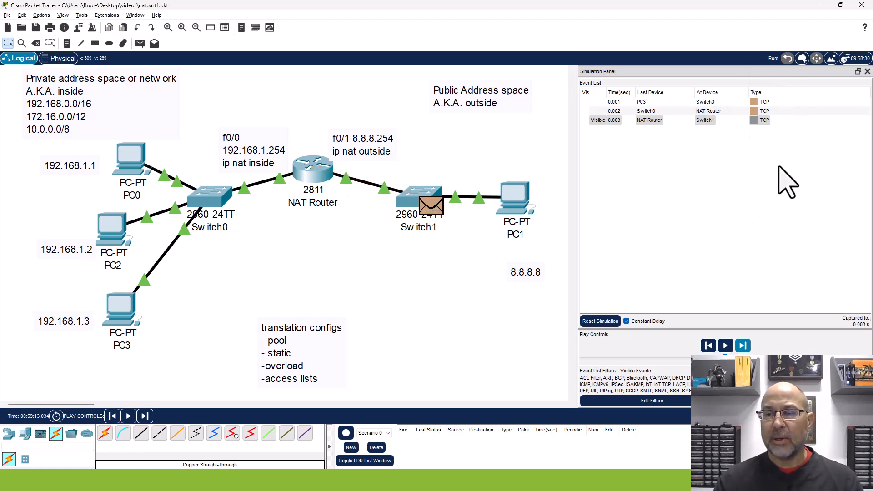
{"action": "left_click", "coordinate": [743, 346]}
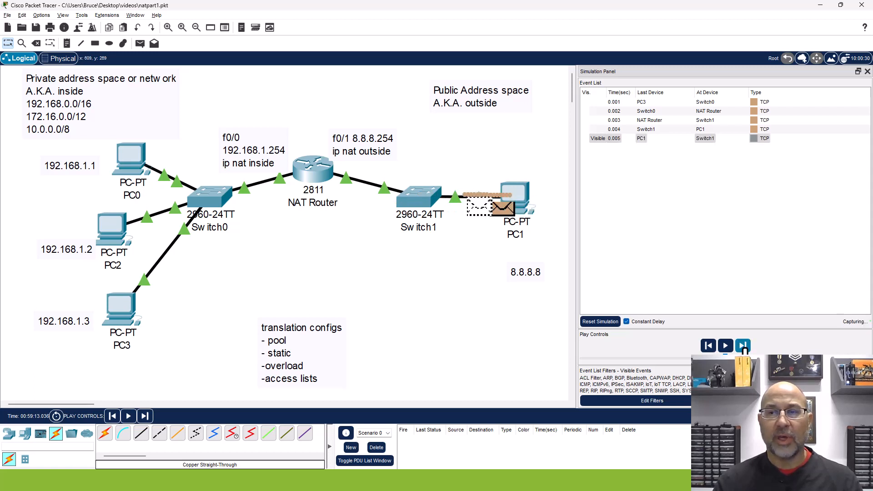
- Examine the source and destination IPs and TCP ports in the outbound PDU details of PC1's reply at Switch1
{"action": "left_click", "coordinate": [642, 140]}
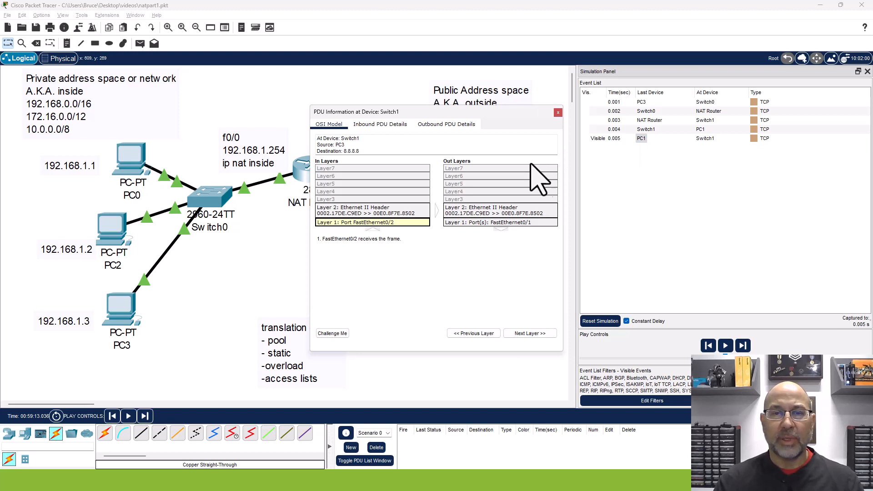
{"action": "left_click", "coordinate": [448, 124]}
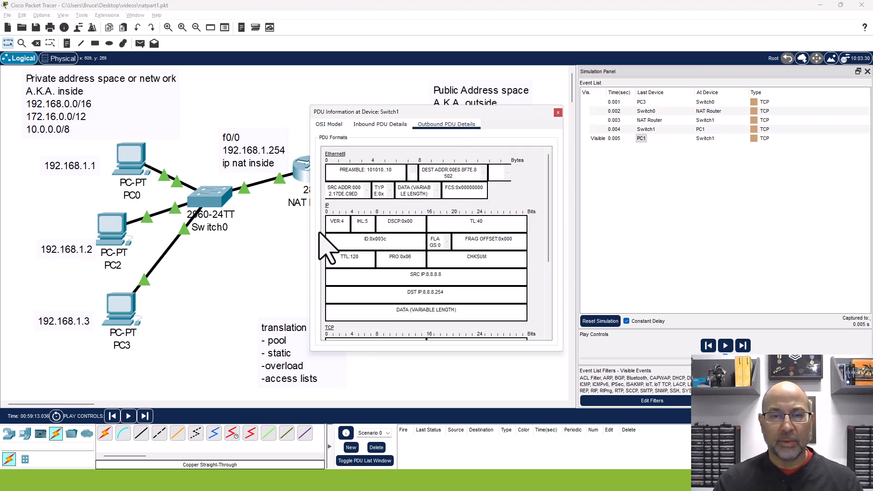
{"action": "left_click_drag", "start_coordinate": [311, 231], "coordinate": [175, 231]}
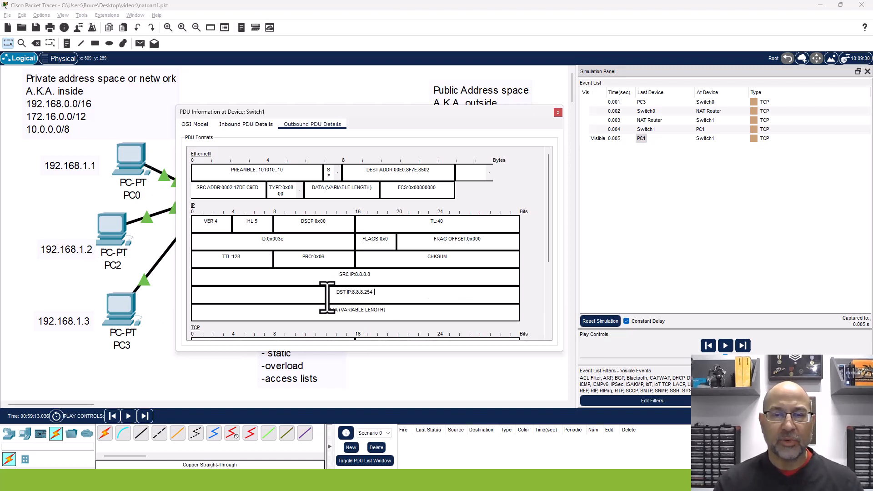
{"action": "left_click_drag", "start_coordinate": [327, 298], "coordinate": [337, 296]}
{"action": "left_click", "coordinate": [460, 310]}
{"action": "scroll", "coordinate": [555, 216], "scroll_direction": "down", "scroll_amount": 5}
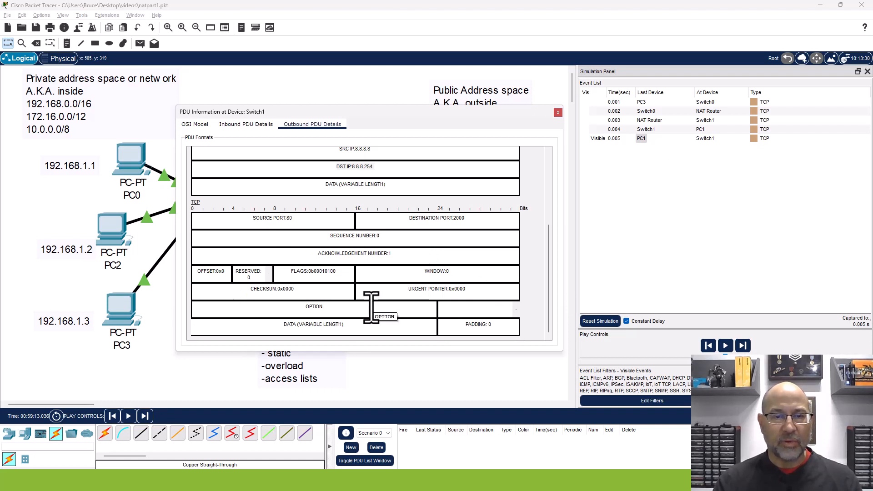
{"action": "left_click", "coordinate": [297, 219]}
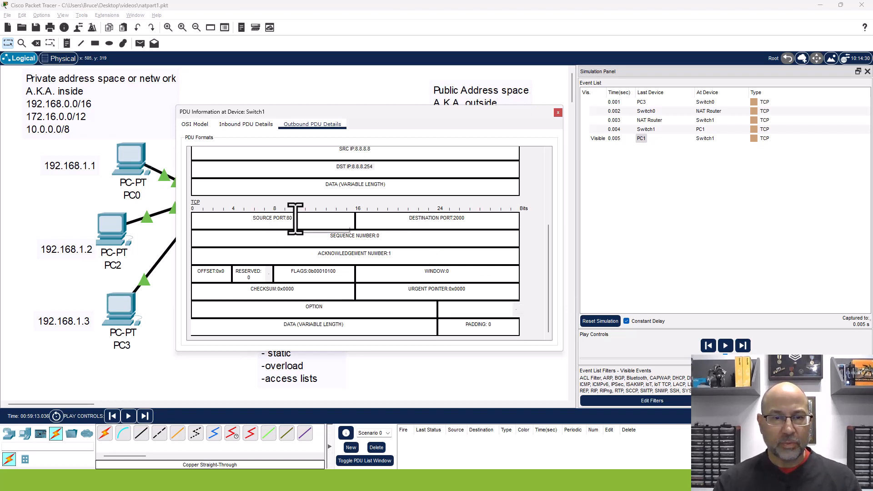
{"action": "left_click_drag", "start_coordinate": [266, 225], "coordinate": [250, 223]}
{"action": "left_click_drag", "start_coordinate": [476, 223], "coordinate": [393, 213]}
{"action": "left_click", "coordinate": [483, 223]}
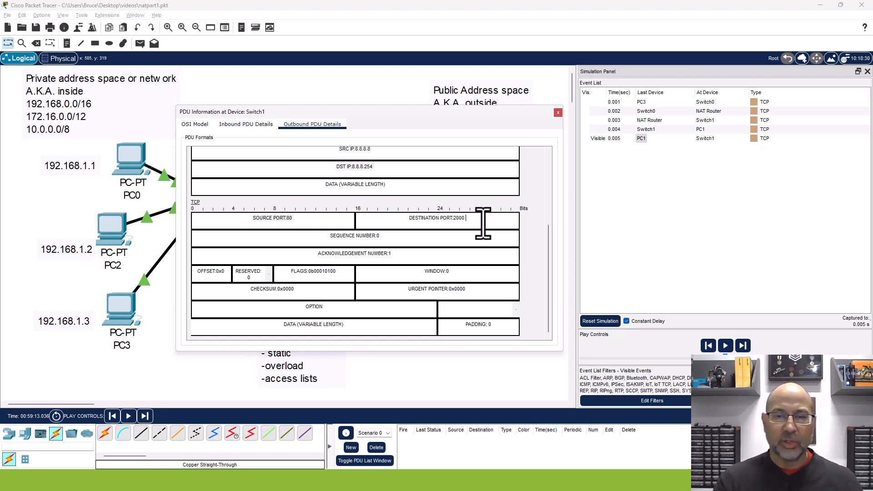
- Examine the IP addresses and TCP ports in the outbound PDU details of PC3's original packet at Switch0, and close its PDU information
{"action": "left_click", "coordinate": [642, 102]}
{"action": "left_click", "coordinate": [445, 124]}
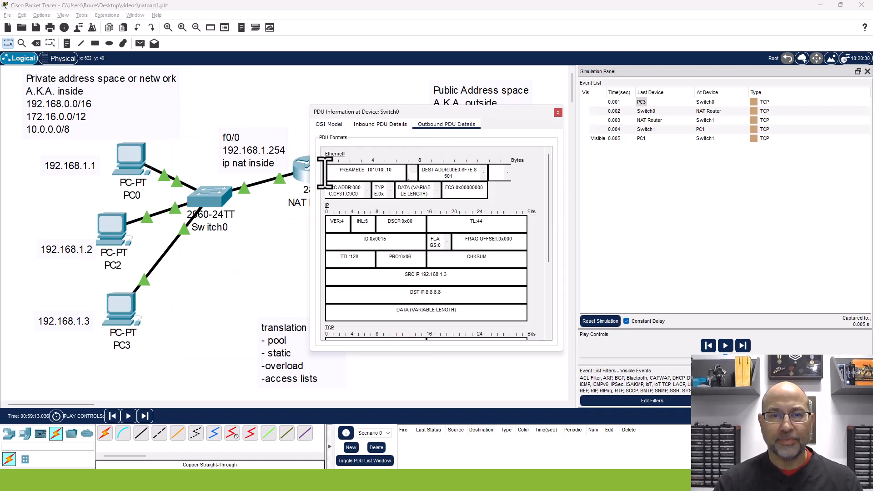
{"action": "left_click_drag", "start_coordinate": [311, 181], "coordinate": [142, 193]}
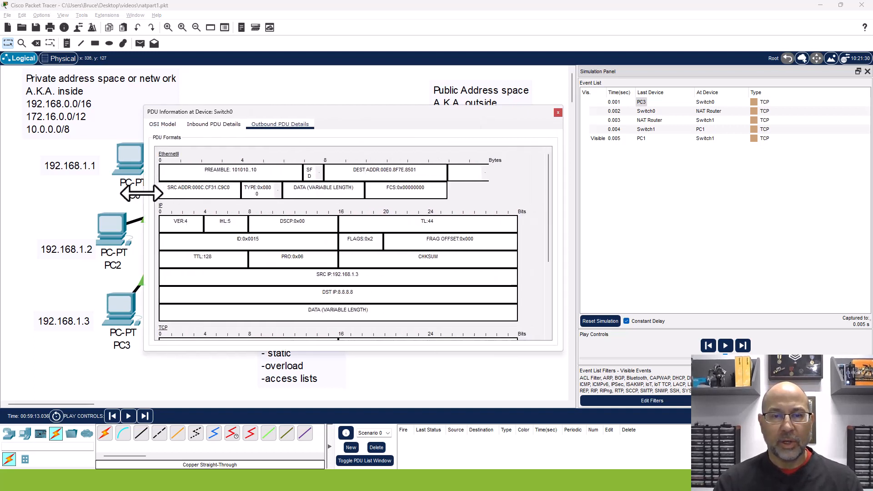
{"action": "left_click_drag", "start_coordinate": [361, 275], "coordinate": [313, 293]}
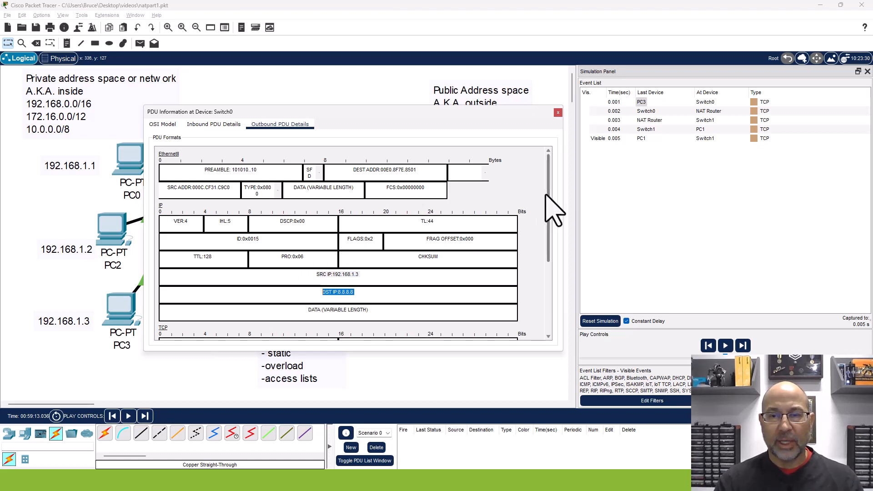
{"action": "left_click_drag", "start_coordinate": [550, 179], "coordinate": [544, 288]}
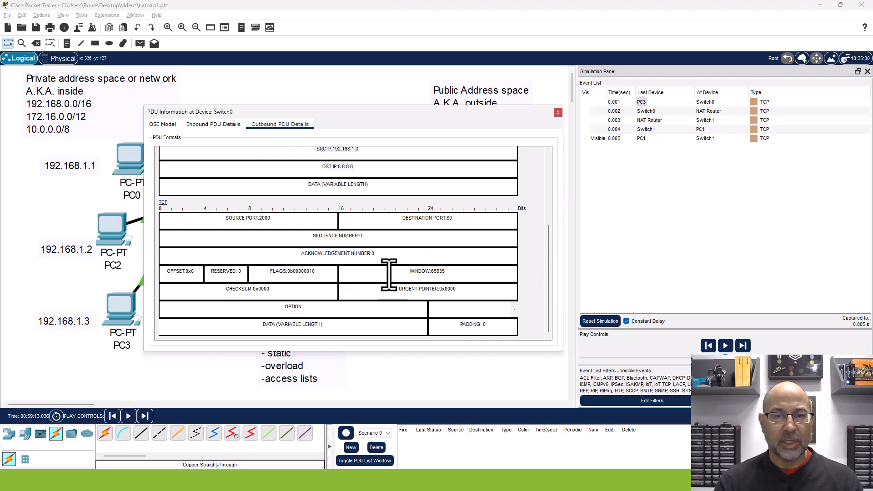
{"action": "left_click_drag", "start_coordinate": [273, 217], "coordinate": [228, 218]}
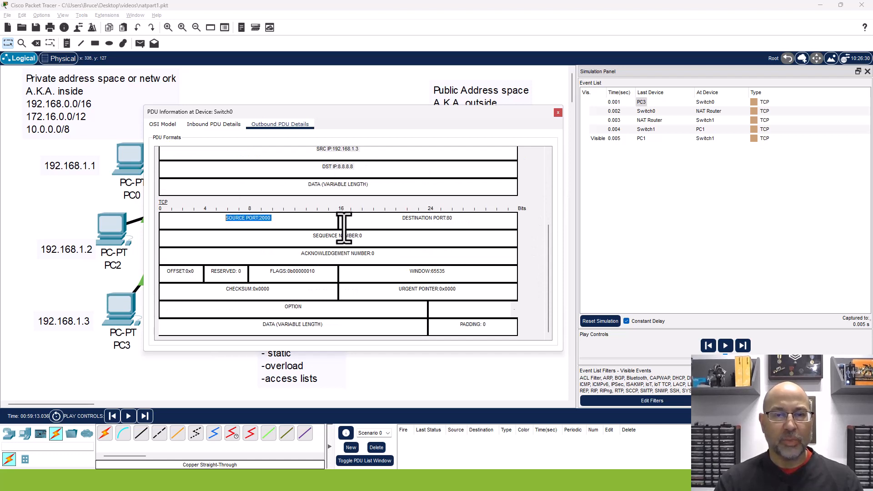
{"action": "left_click", "coordinate": [453, 221]}
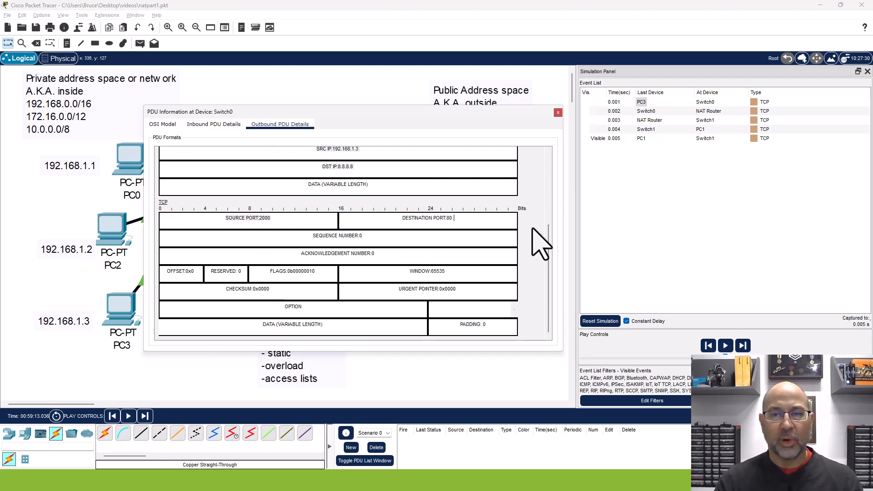
{"action": "left_click", "coordinate": [558, 113]}
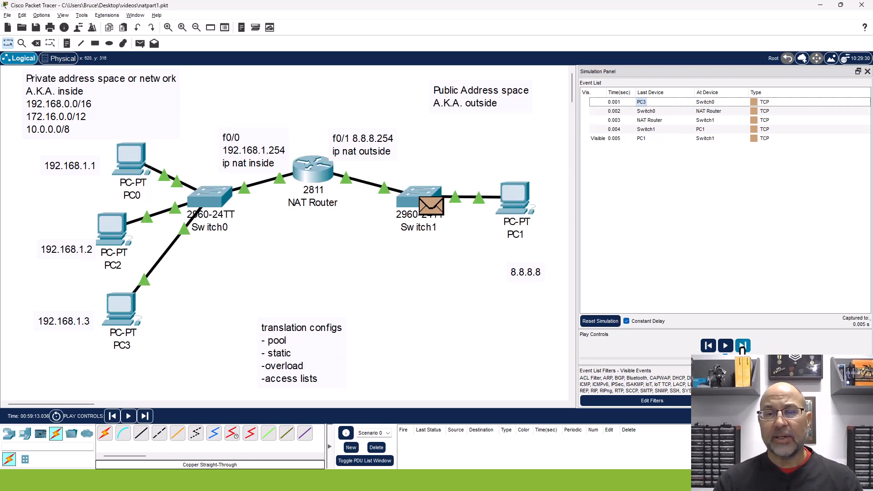
- Advance the simulation through the reply's return to PC3 and the next packet's arrival at the NAT Router, and return to Realtime mode
{"action": "left_click", "coordinate": [742, 346]}
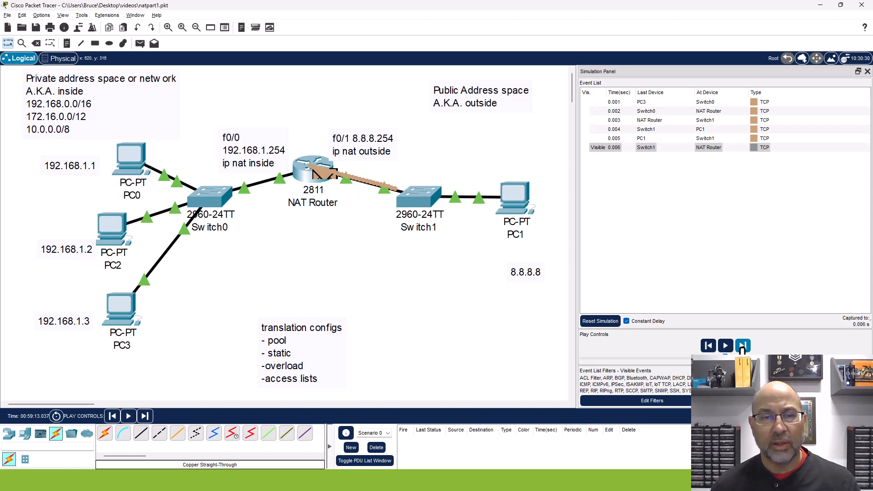
{"action": "left_click", "coordinate": [743, 345]}
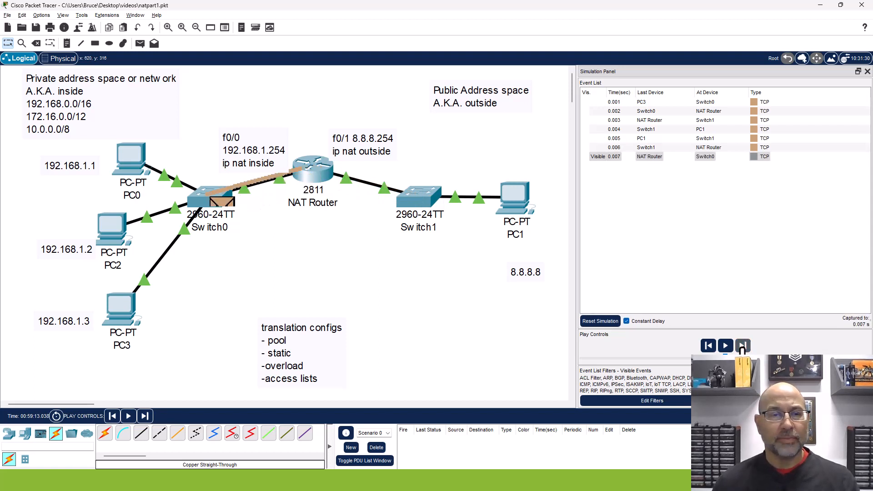
{"action": "left_click", "coordinate": [742, 346]}
{"action": "left_click", "coordinate": [743, 346]}
{"action": "left_click", "coordinate": [743, 346]}
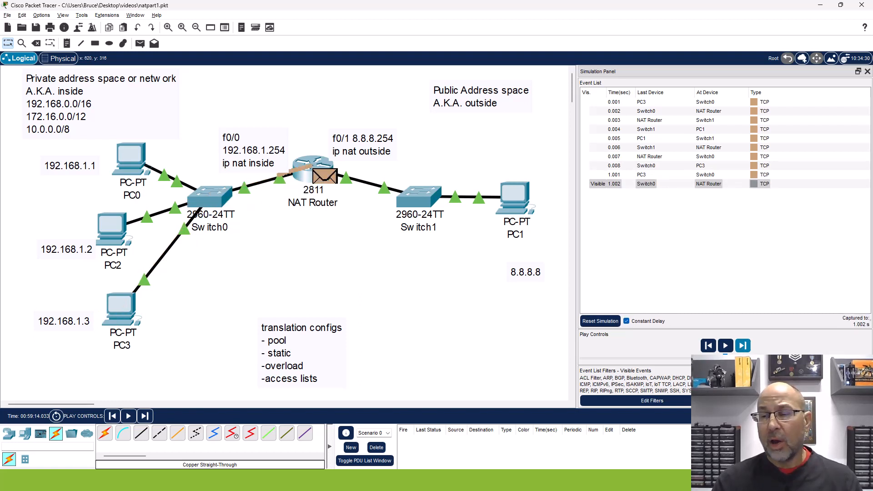
{"action": "left_click", "coordinate": [814, 417]}
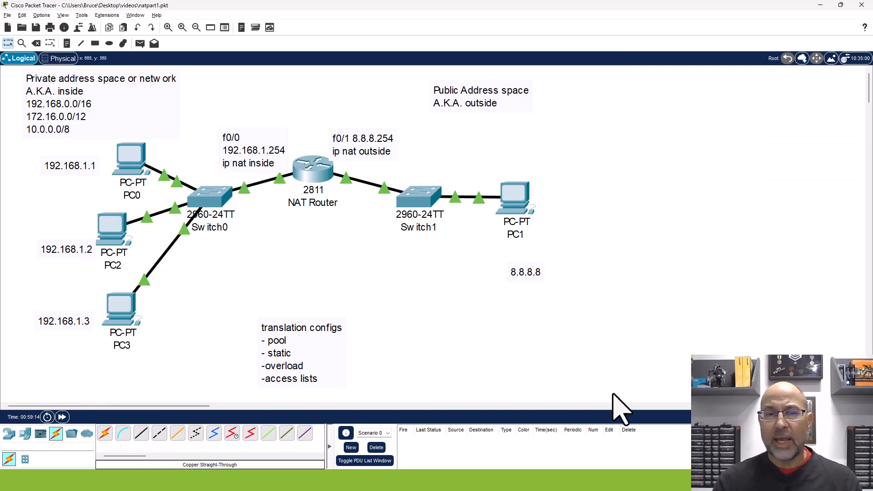
- Run "sh ip nat translations" again in the NAT Router's command line
{"action": "left_click", "coordinate": [317, 162]}
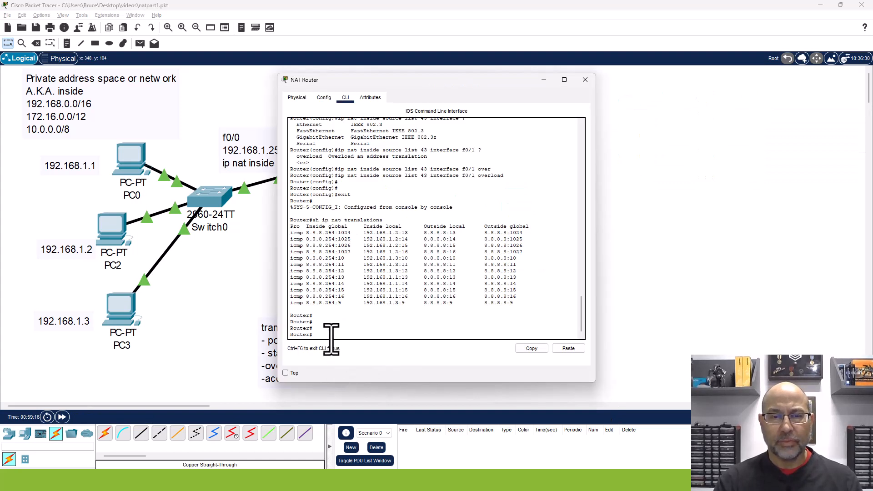
{"action": "key", "text": "Up"}
{"action": "key", "text": "Return"}
{"action": "key", "text": "Return"}
{"action": "key", "text": "Return"}
{"action": "key", "text": "Return"}
{"action": "key", "text": "Return"}
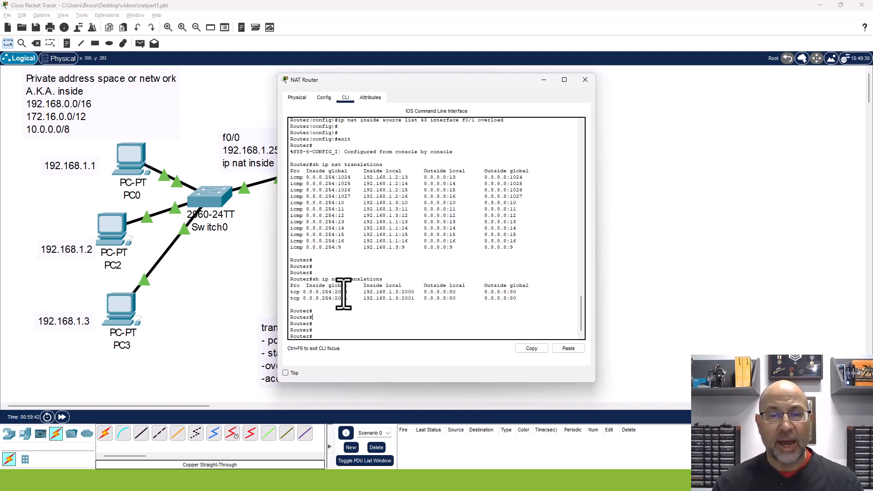
- Examine the inside global, inside local, outside local and outside global addresses and ports of the first TCP translation
{"action": "left_click_drag", "start_coordinate": [347, 292], "coordinate": [301, 292]}
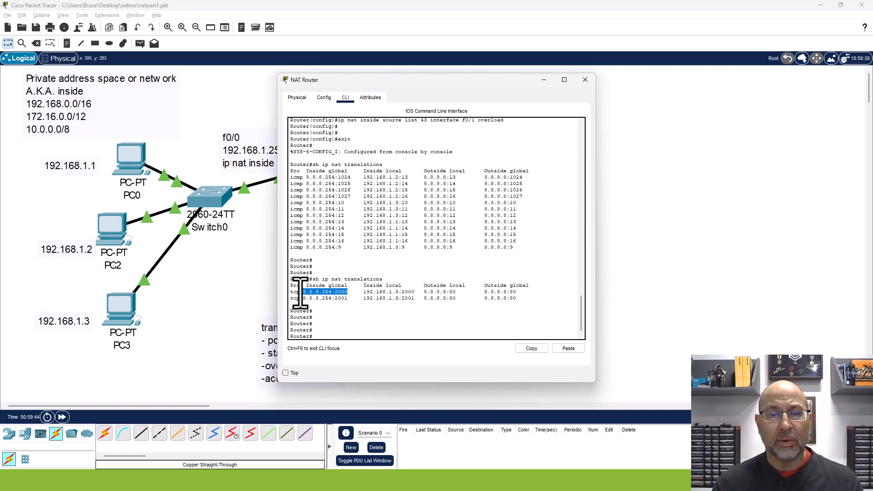
{"action": "left_click", "coordinate": [364, 318]}
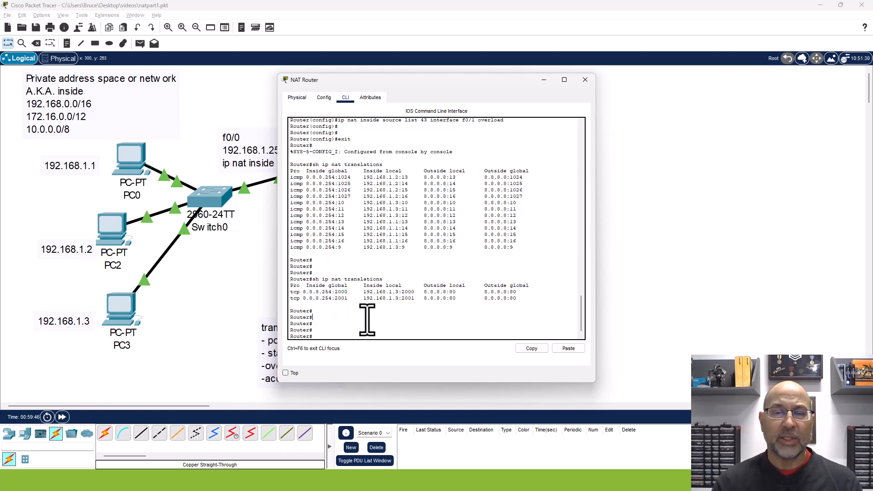
{"action": "left_click_drag", "start_coordinate": [363, 292], "coordinate": [415, 293]}
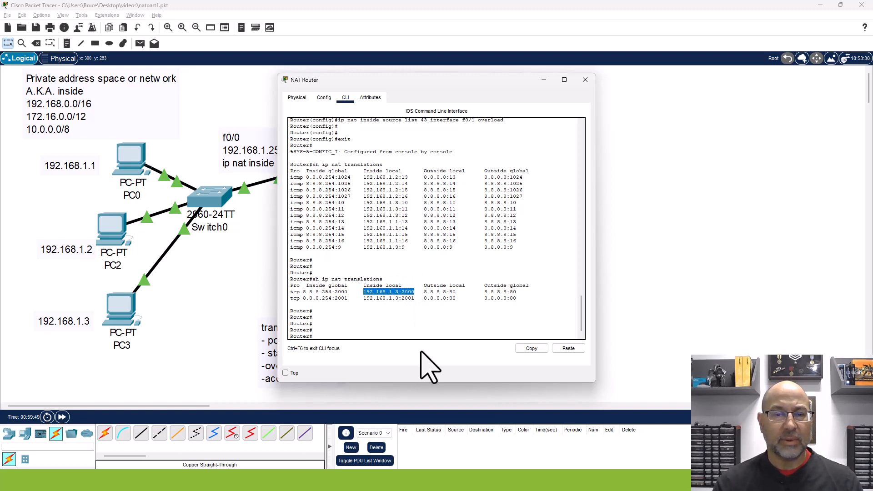
{"action": "left_click_drag", "start_coordinate": [424, 293], "coordinate": [521, 294]}
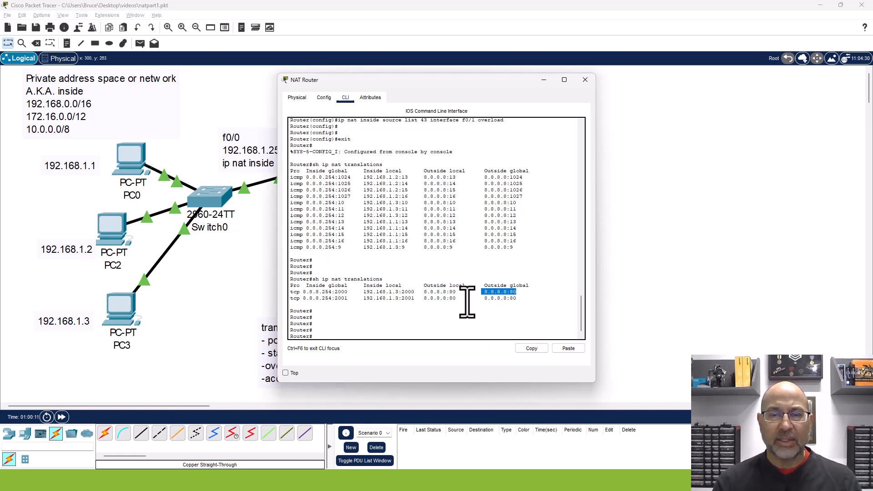
{"action": "left_click_drag", "start_coordinate": [458, 292], "coordinate": [423, 292]}
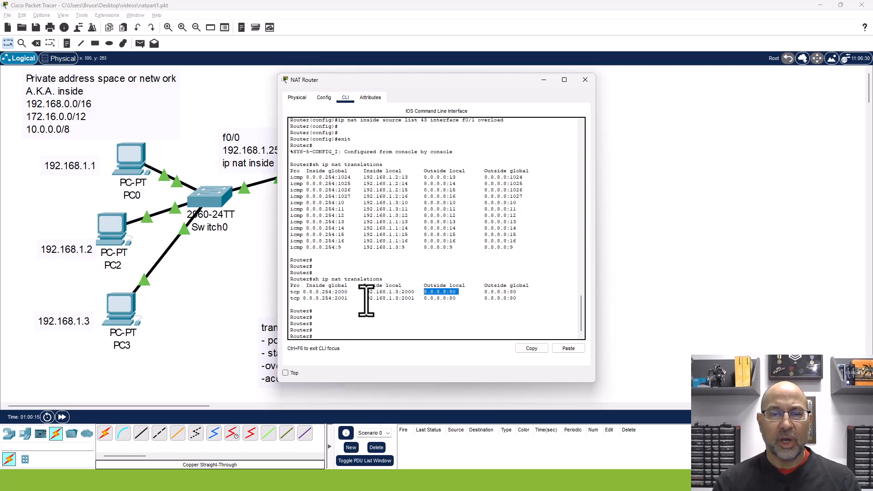
{"action": "left_click_drag", "start_coordinate": [364, 292], "coordinate": [415, 292]}
{"action": "left_click_drag", "start_coordinate": [348, 292], "coordinate": [294, 292]}
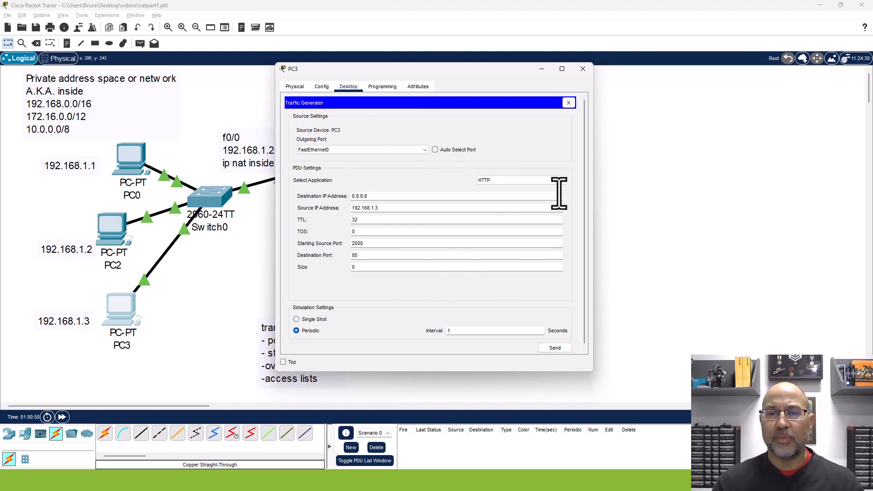
- Review the applications available in PC3's Traffic Generator, leaving HTTP selected
{"action": "left_click", "coordinate": [563, 181]}
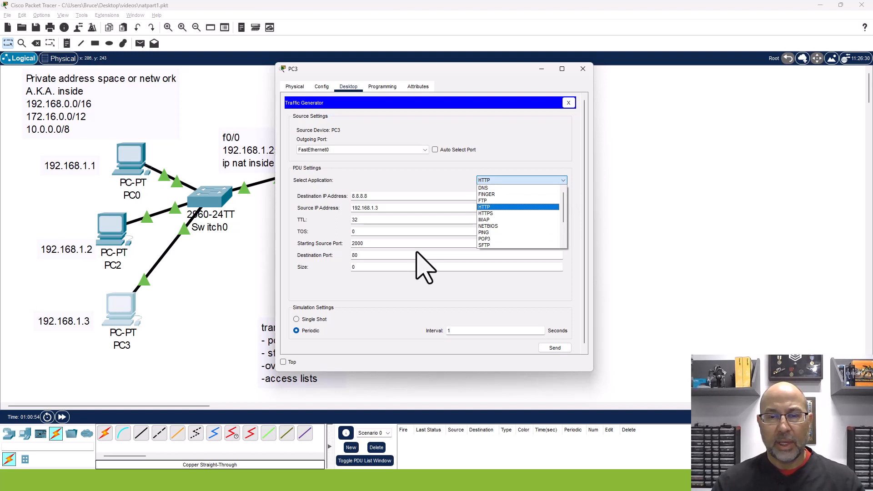
{"action": "left_click", "coordinate": [415, 288]}
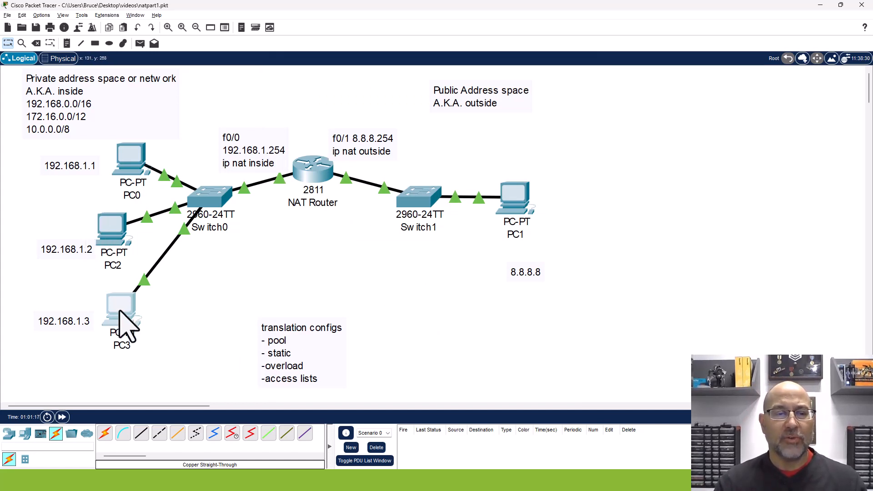
- Reopen the NAT Router's command line beside the topology and examine the inside local, outside local and inside global ports of the latest first TCP translation
{"action": "left_click_drag", "start_coordinate": [127, 316], "coordinate": [123, 305]}
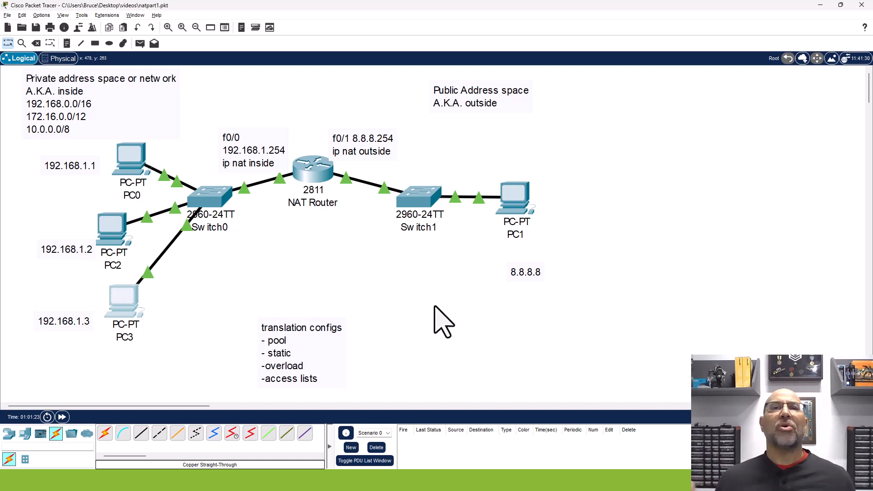
{"action": "left_click", "coordinate": [322, 177]}
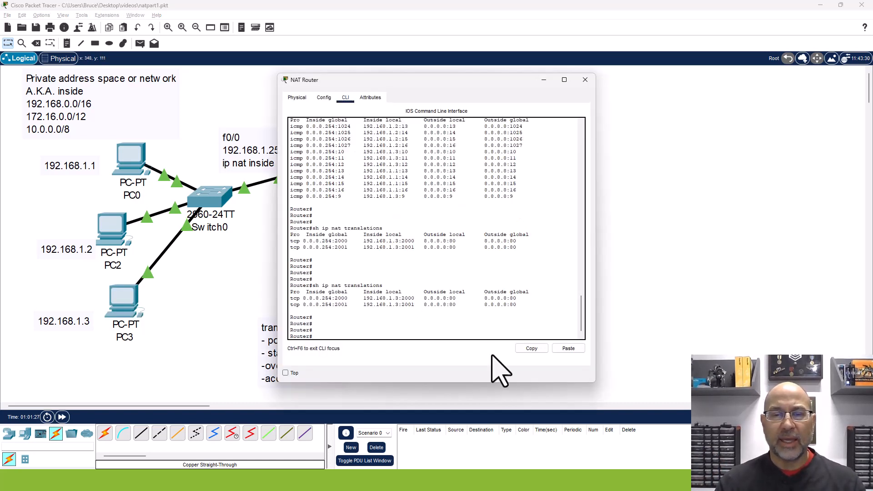
{"action": "left_click_drag", "start_coordinate": [468, 80], "coordinate": [727, 78]}
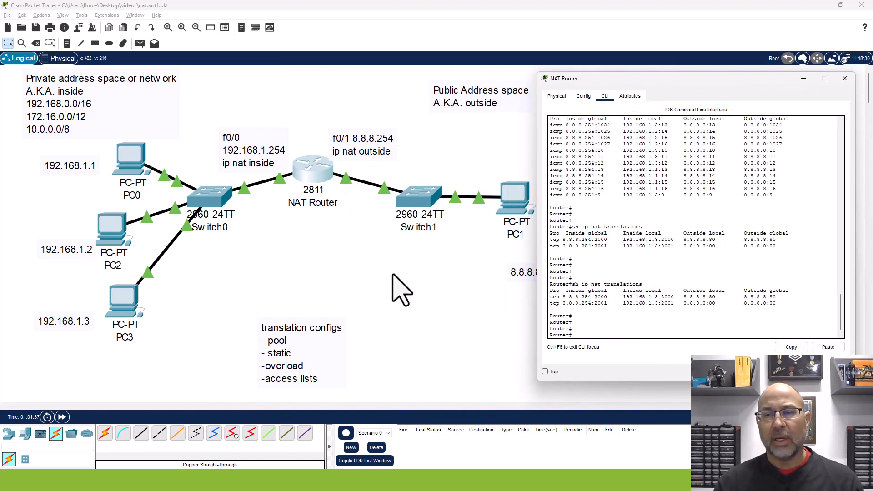
{"action": "left_click_drag", "start_coordinate": [674, 298], "coordinate": [658, 301]}
{"action": "left_click_drag", "start_coordinate": [716, 297], "coordinate": [706, 297]}
{"action": "left_click_drag", "start_coordinate": [608, 300], "coordinate": [594, 299]}
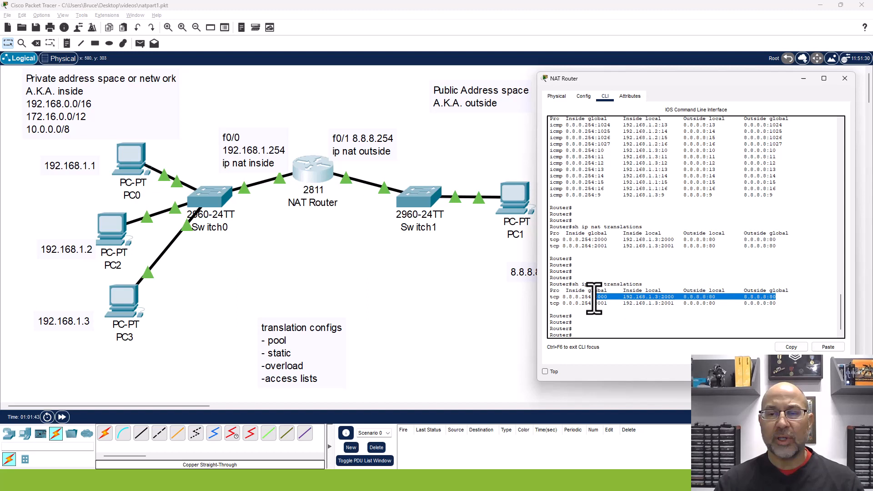
{"action": "left_click", "coordinate": [594, 355]}
{"action": "mouse_move", "coordinate": [510, 197]}
{"action": "left_mouse_down"}
{"action": "mouse_move", "coordinate": [510, 226]}
{"action": "mouse_move", "coordinate": [515, 198]}
{"action": "left_mouse_up"}
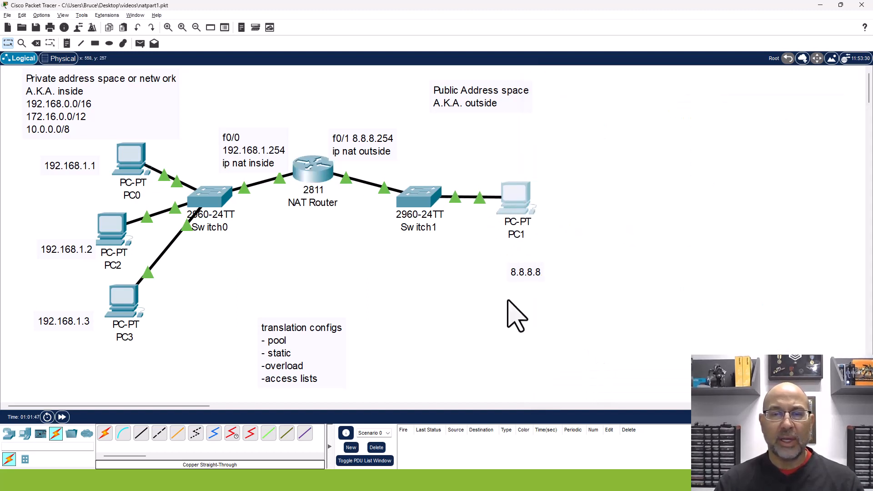
{"action": "left_click_drag", "start_coordinate": [130, 293], "coordinate": [132, 298]}
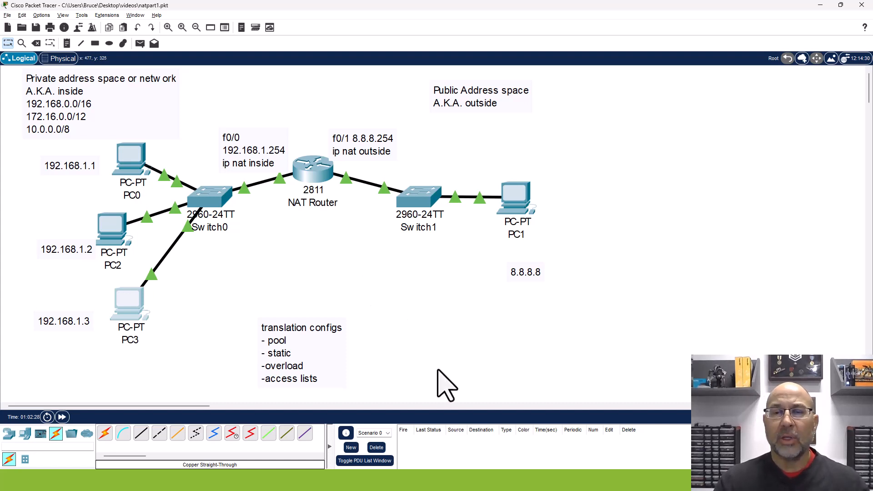
{"action": "mouse_move", "coordinate": [512, 209]}
{"action": "left_mouse_down"}
{"action": "mouse_move", "coordinate": [521, 196]}
{"action": "mouse_move", "coordinate": [515, 210]}
{"action": "left_mouse_up"}
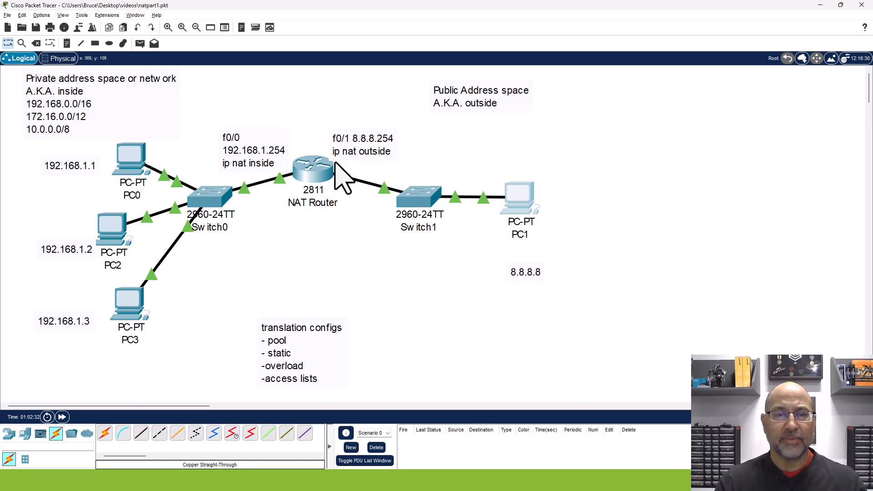